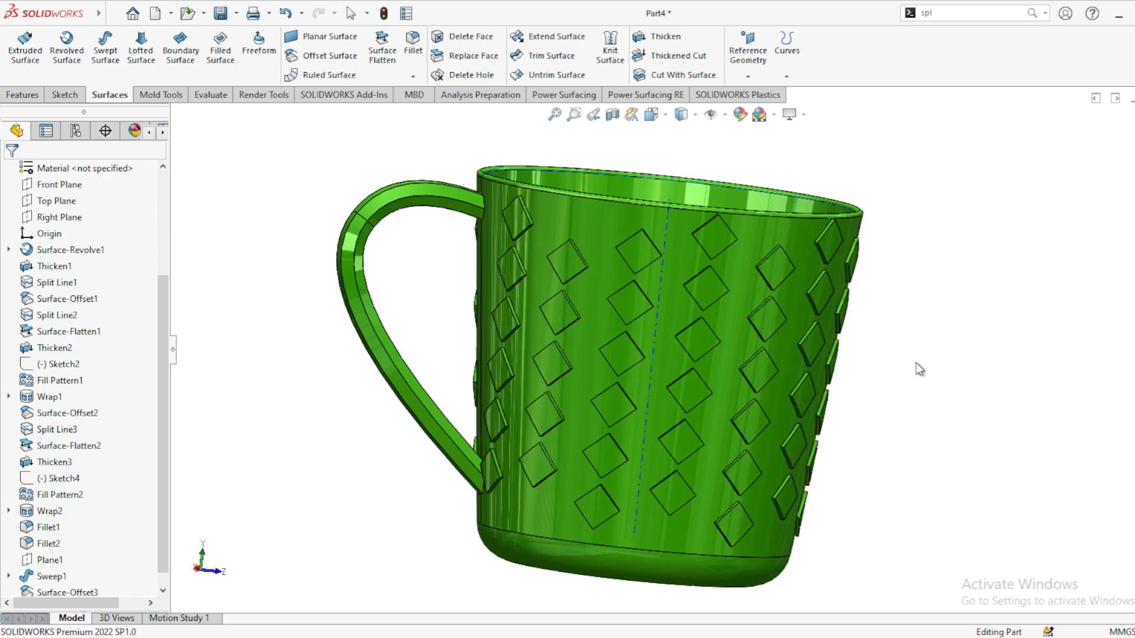
# Step: On the Front Plane, sketch a horizontal line about 32 mm from the origin and a steep slanted line rising from its end
pyautogui.moveTo(917, 368); pyautogui.dragTo(732, 393, button='middle')
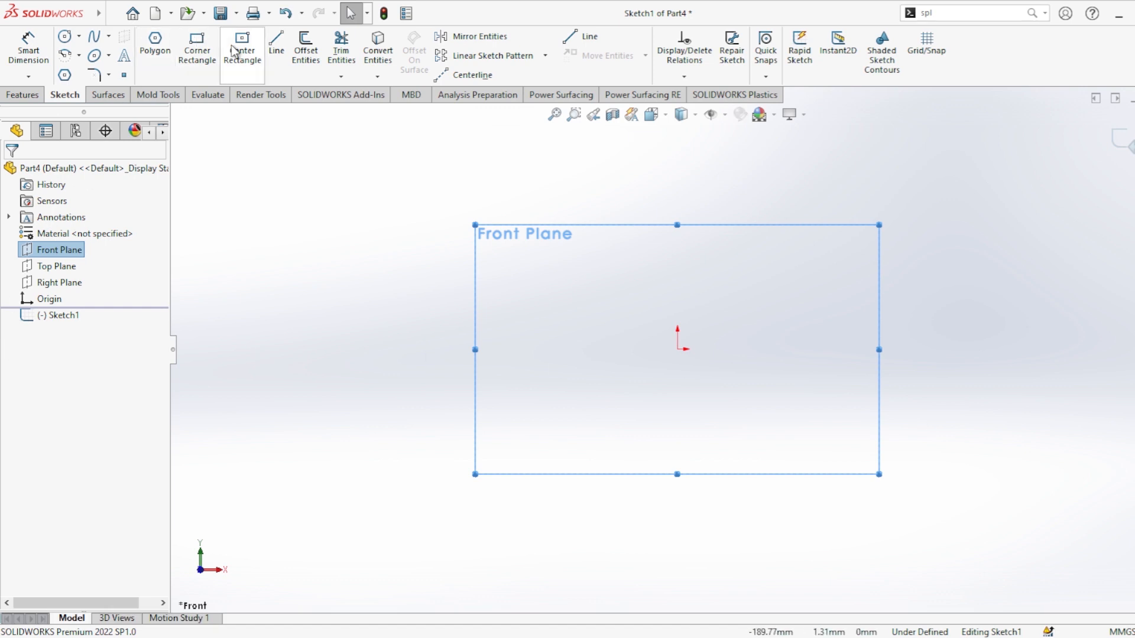
pyautogui.click(276, 46)
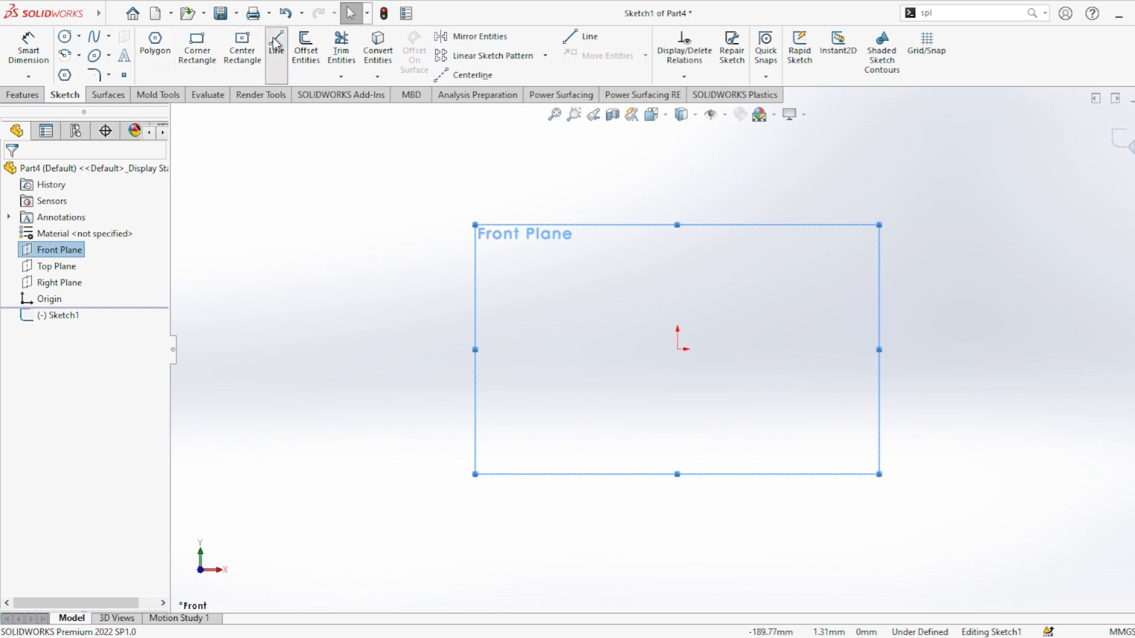
pyautogui.click(678, 349)
pyautogui.click(749, 348)
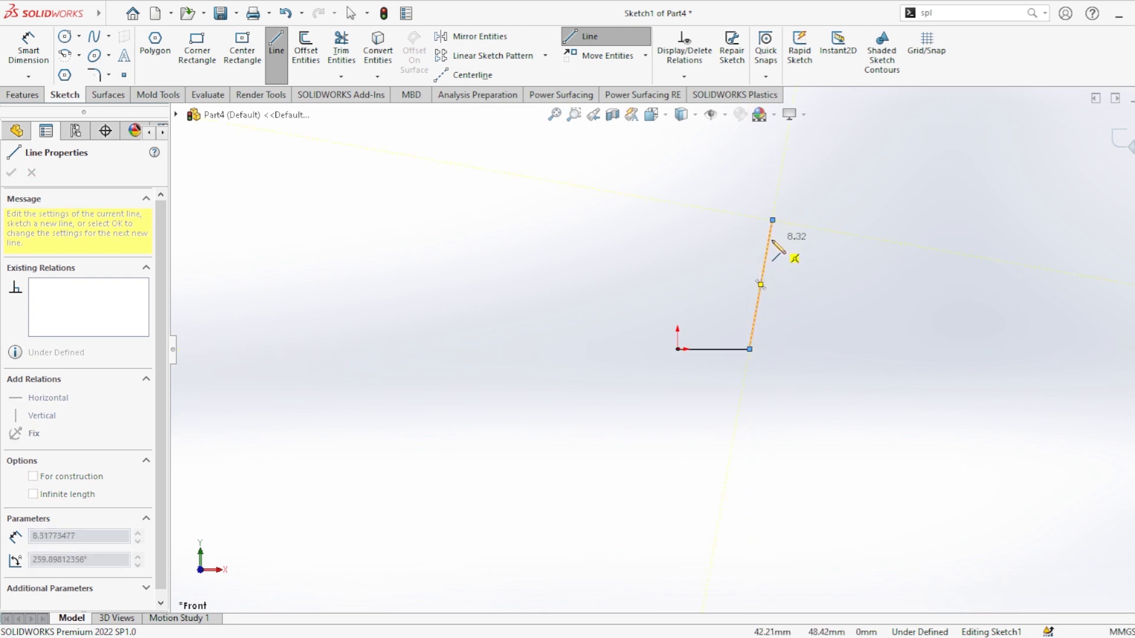
pyautogui.click(772, 221)
pyautogui.press('Escape')
# Step: Dimension the horizontal line to 20 mm
pyautogui.click(29, 51)
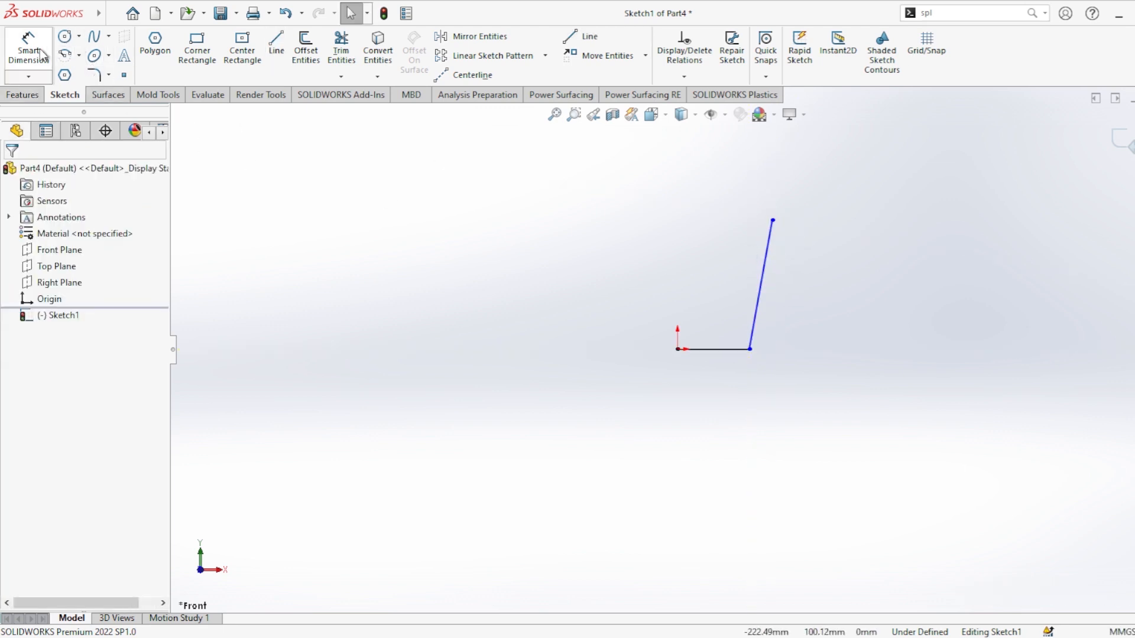
pyautogui.click(736, 353)
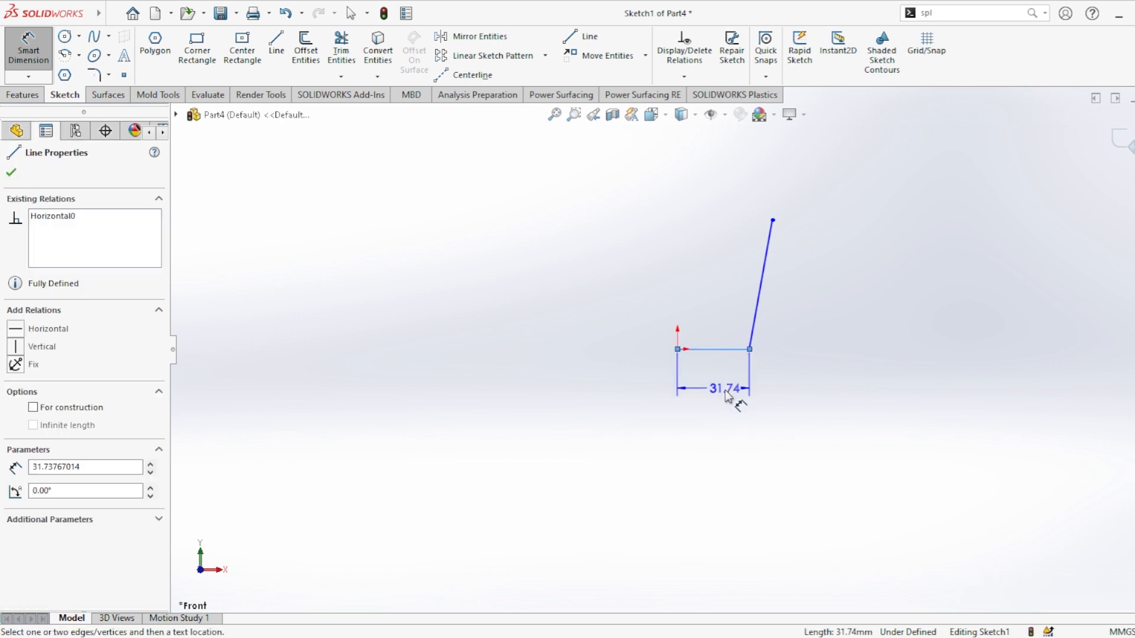
pyautogui.click(742, 395)
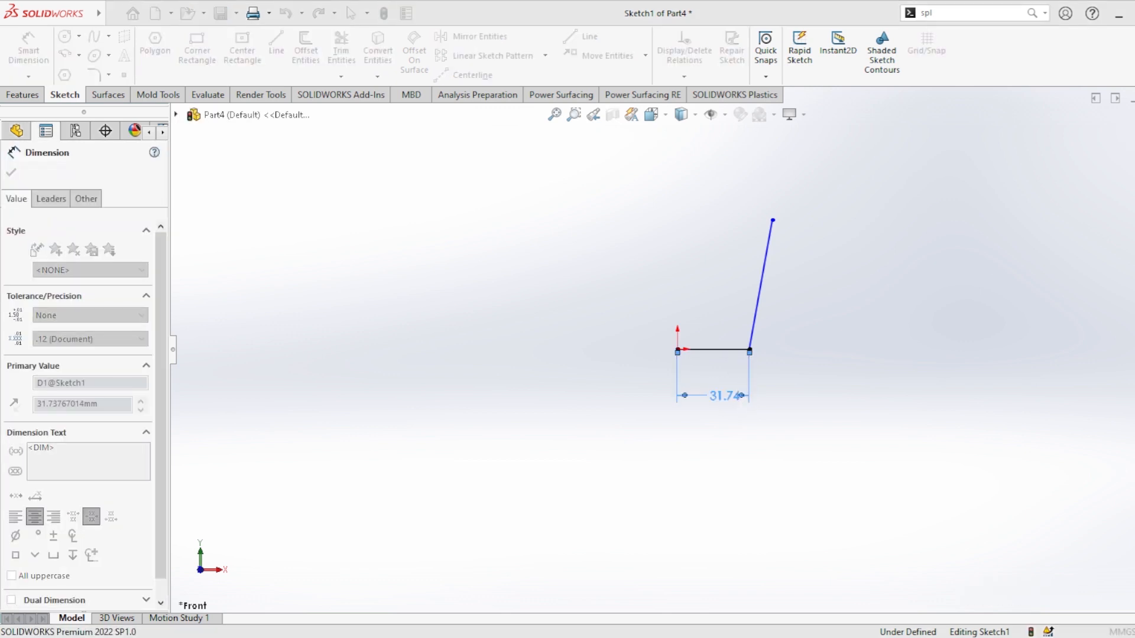
pyautogui.write('20')
pyautogui.press('Return')
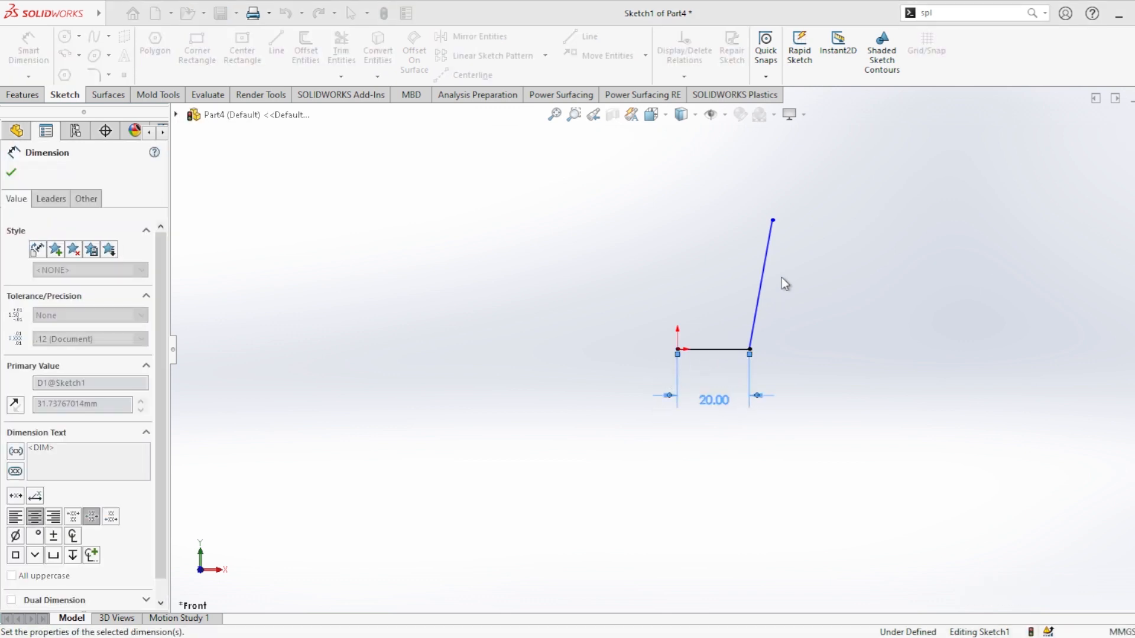
# Step: Dimension the slanted line's vertical height to 50 mm
pyautogui.click(768, 249)
pyautogui.click(840, 281)
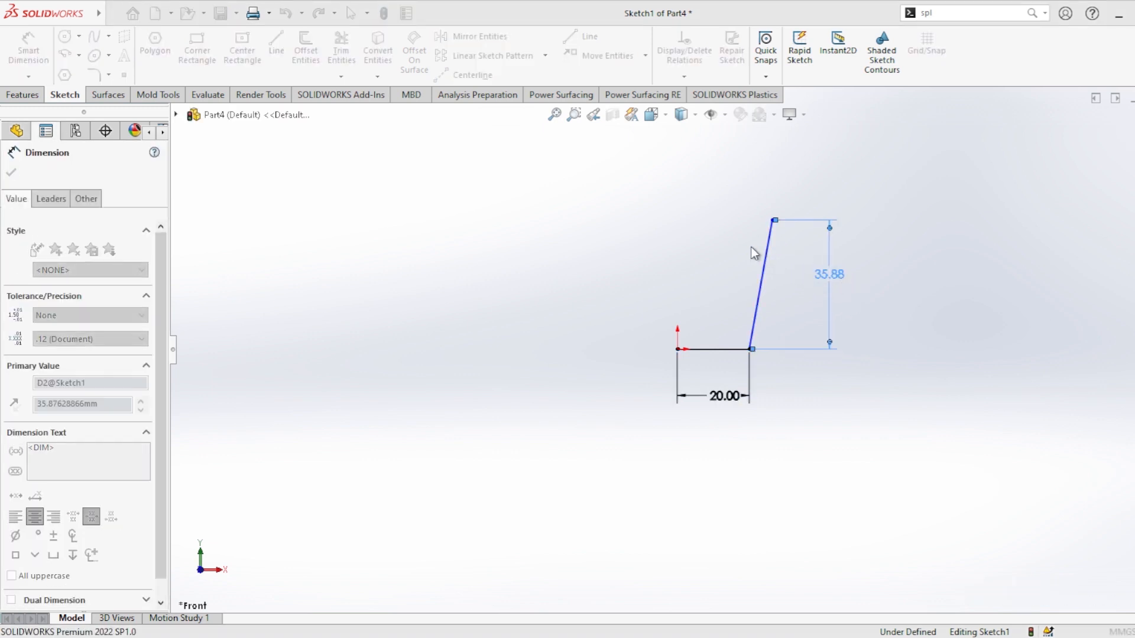
pyautogui.write('50')
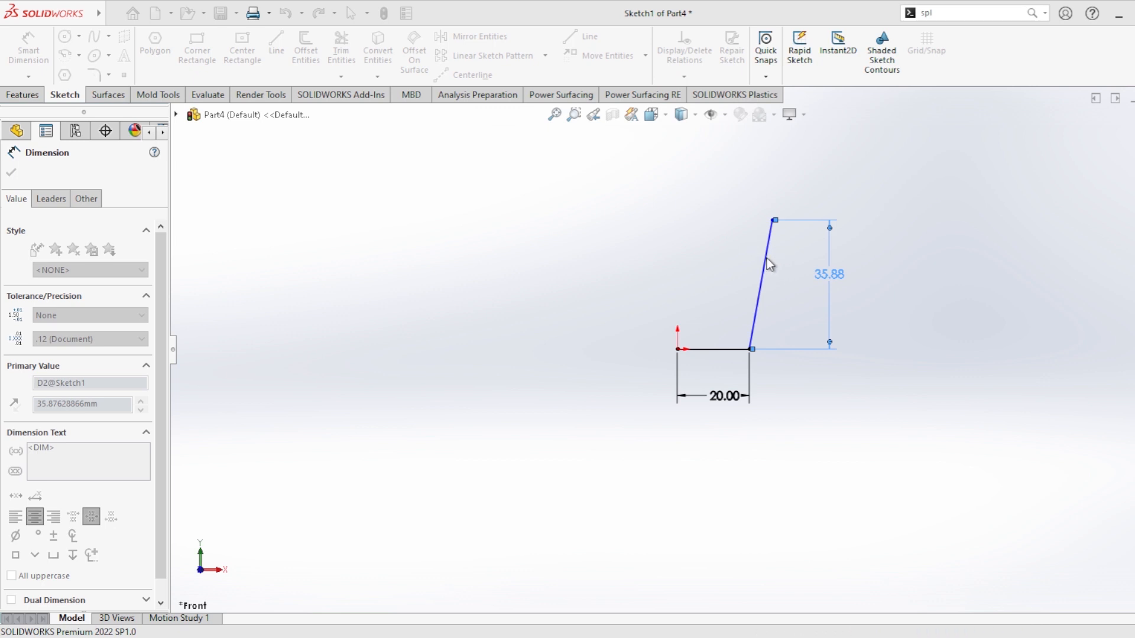
pyautogui.press('Return')
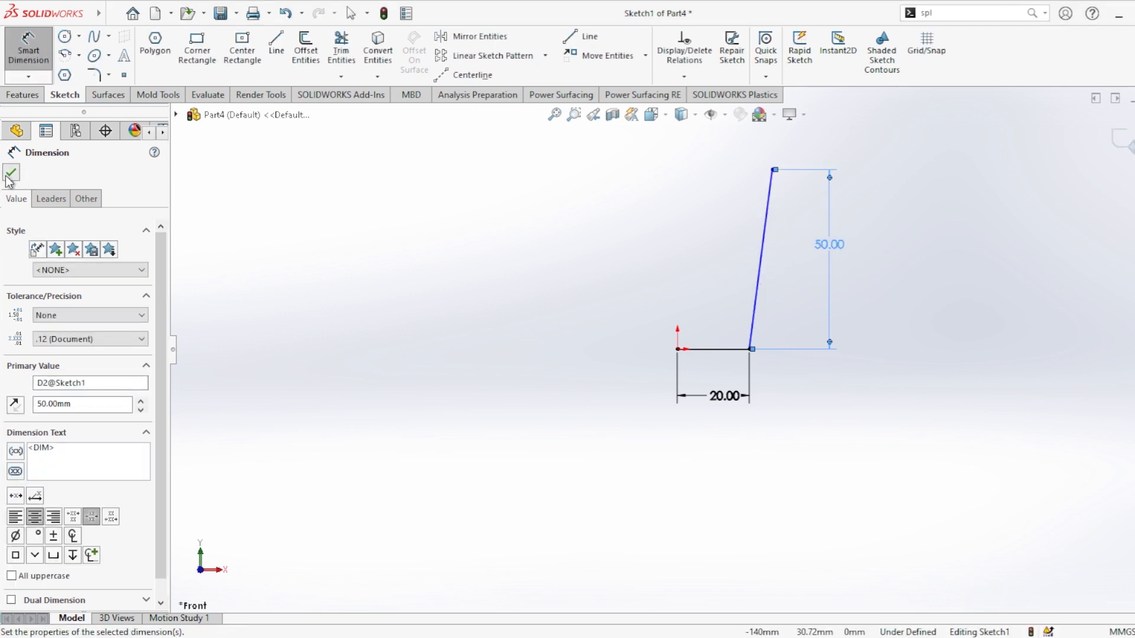
pyautogui.click(10, 175)
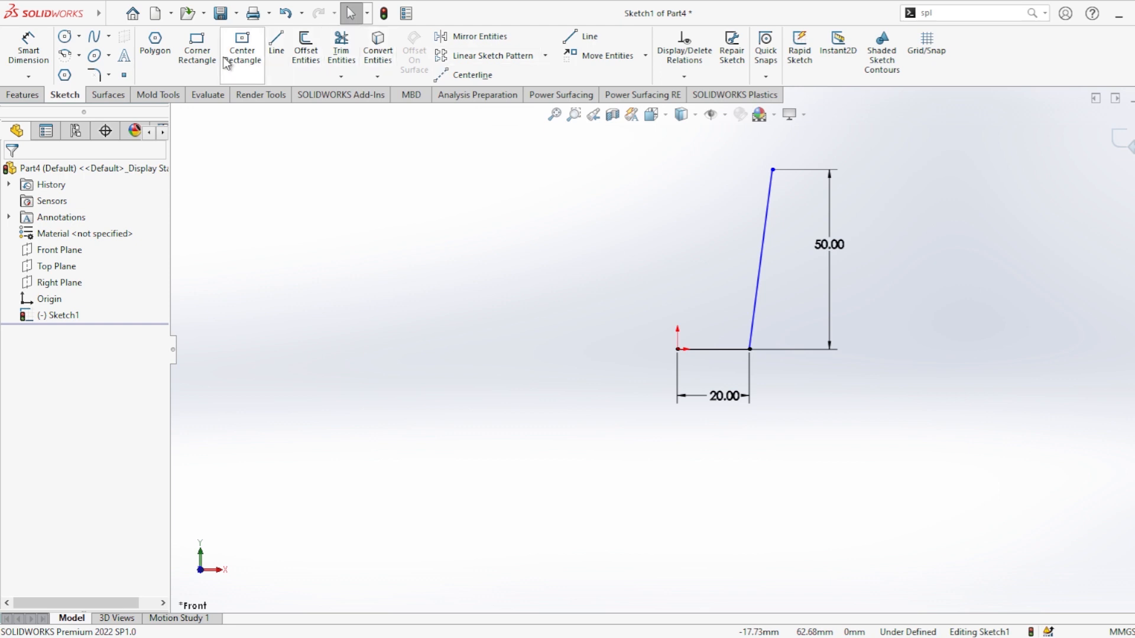
pyautogui.click(95, 75)
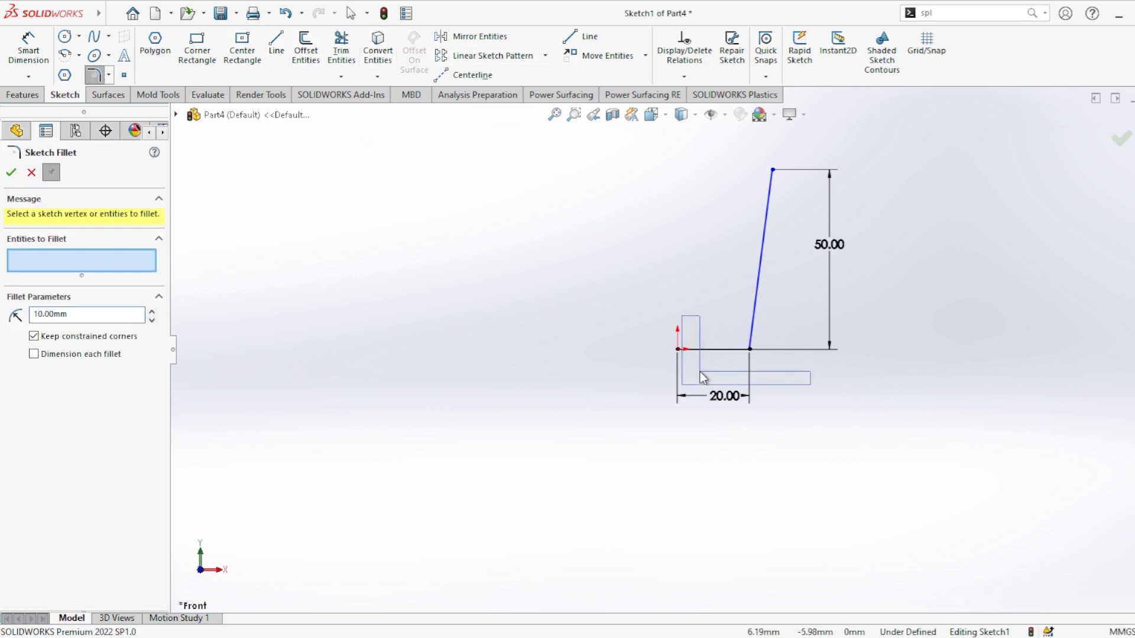
pyautogui.moveTo(767, 335); pyautogui.dragTo(790, 332)
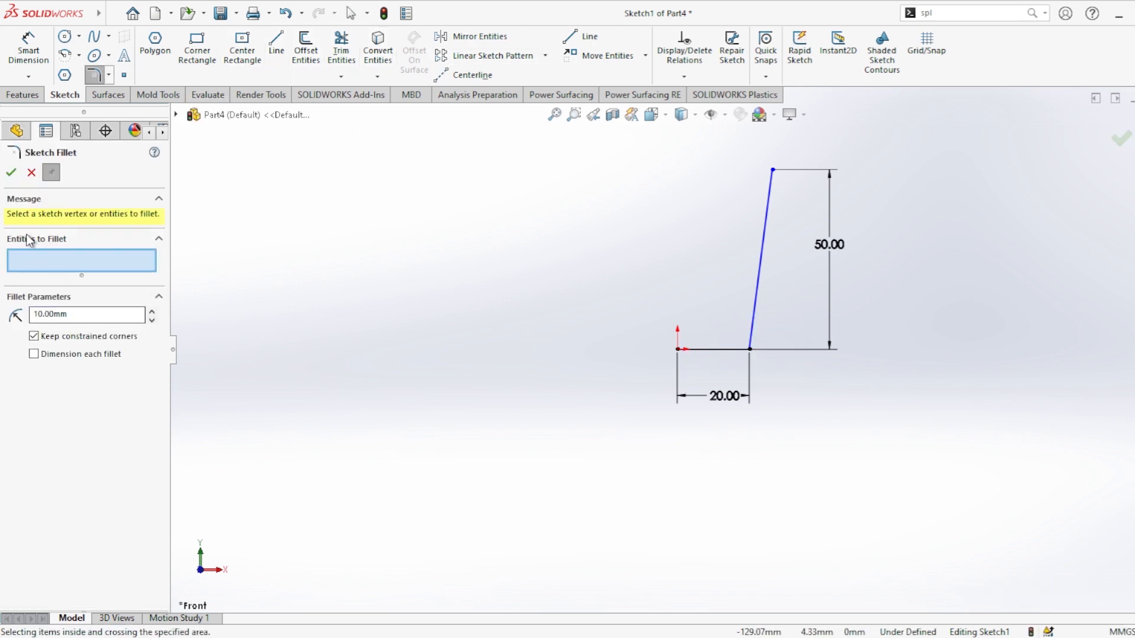
pyautogui.click(31, 172)
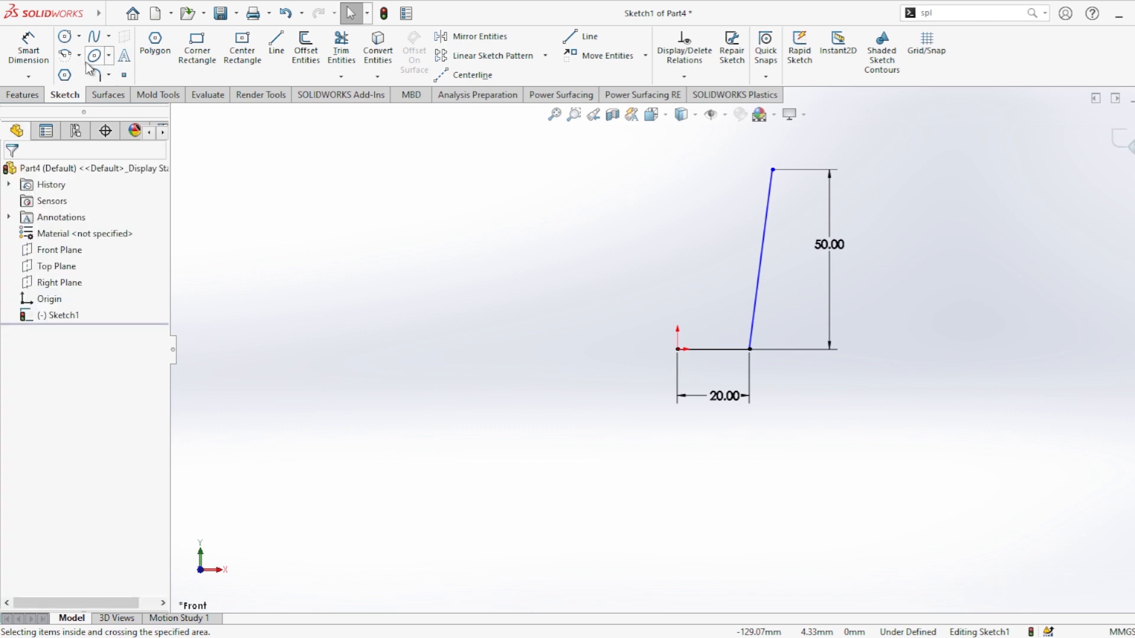
# Step: Add an angle dimension between the horizontal line and the slanted line
pyautogui.click(28, 50)
pyautogui.click(757, 310)
pyautogui.click(736, 349)
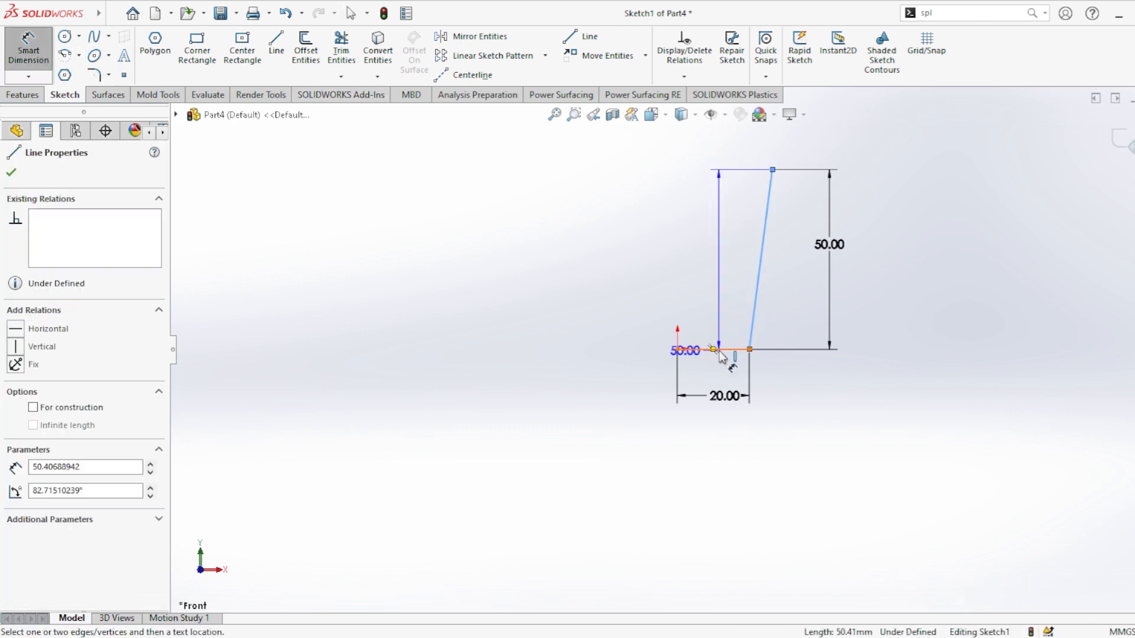
pyautogui.click(733, 327)
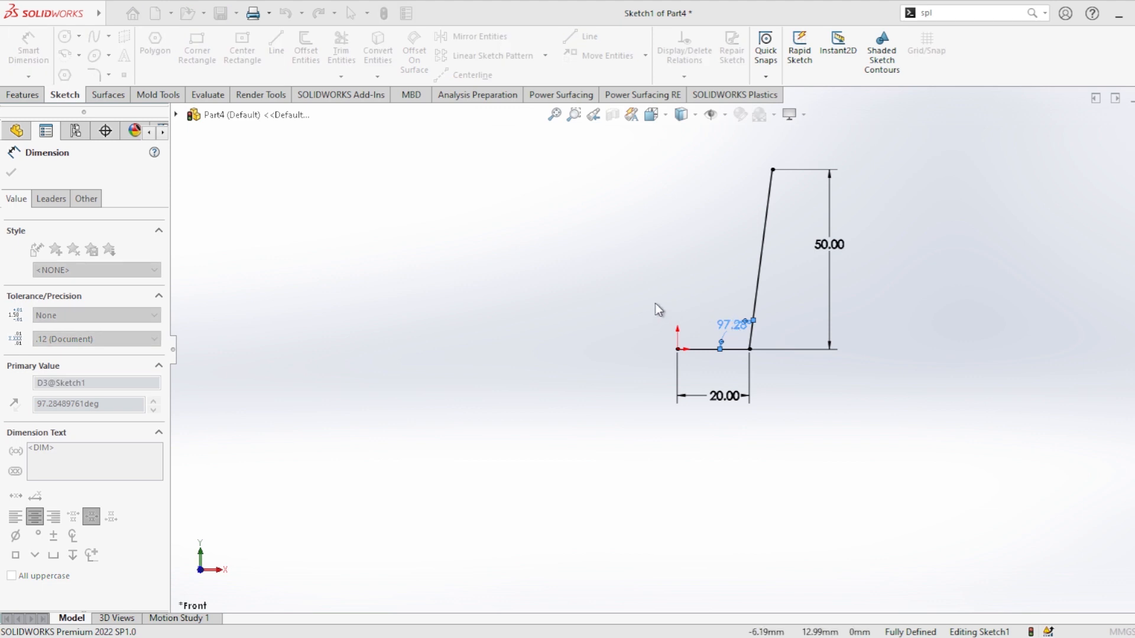
pyautogui.click(745, 322)
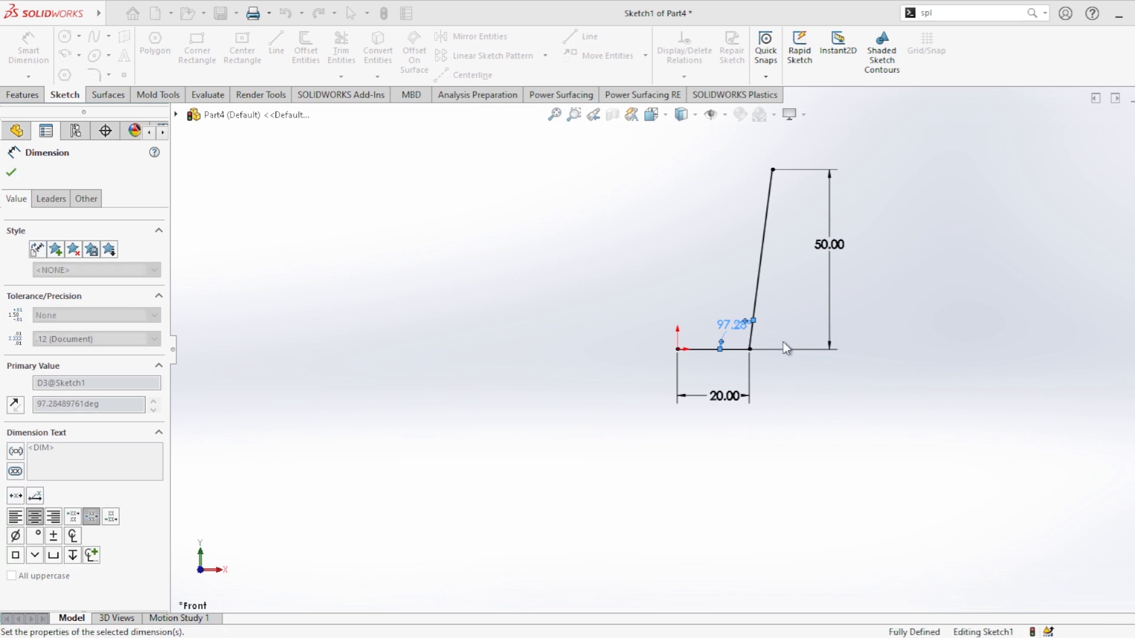
pyautogui.click(10, 174)
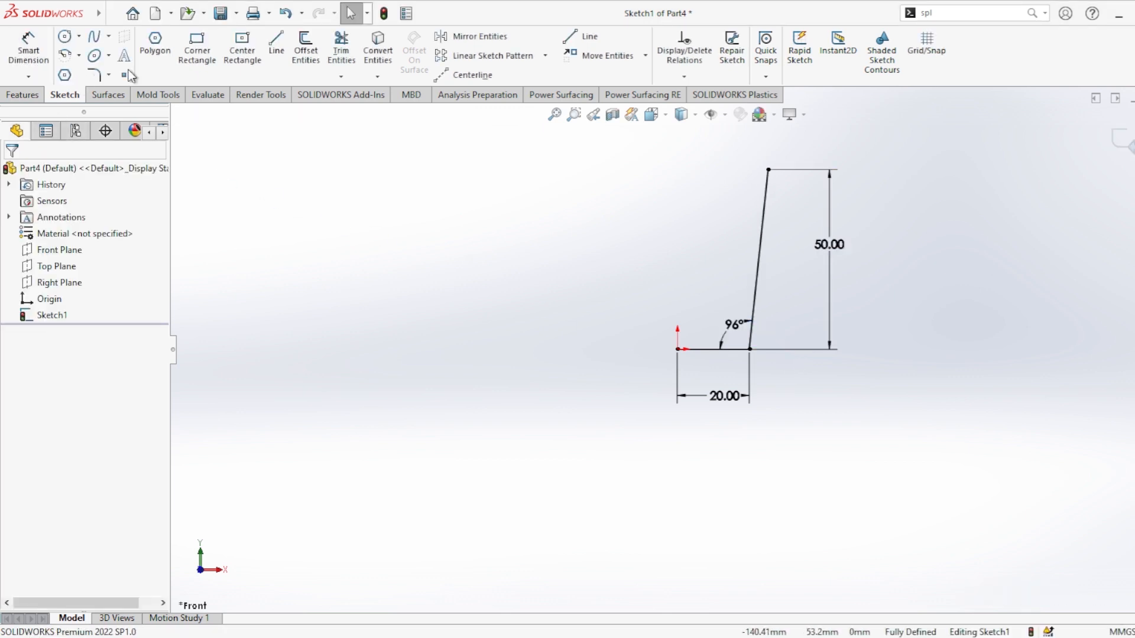
# Step: Fillet the corner between the horizontal and slanted lines with a 5 mm radius
pyautogui.click(94, 75)
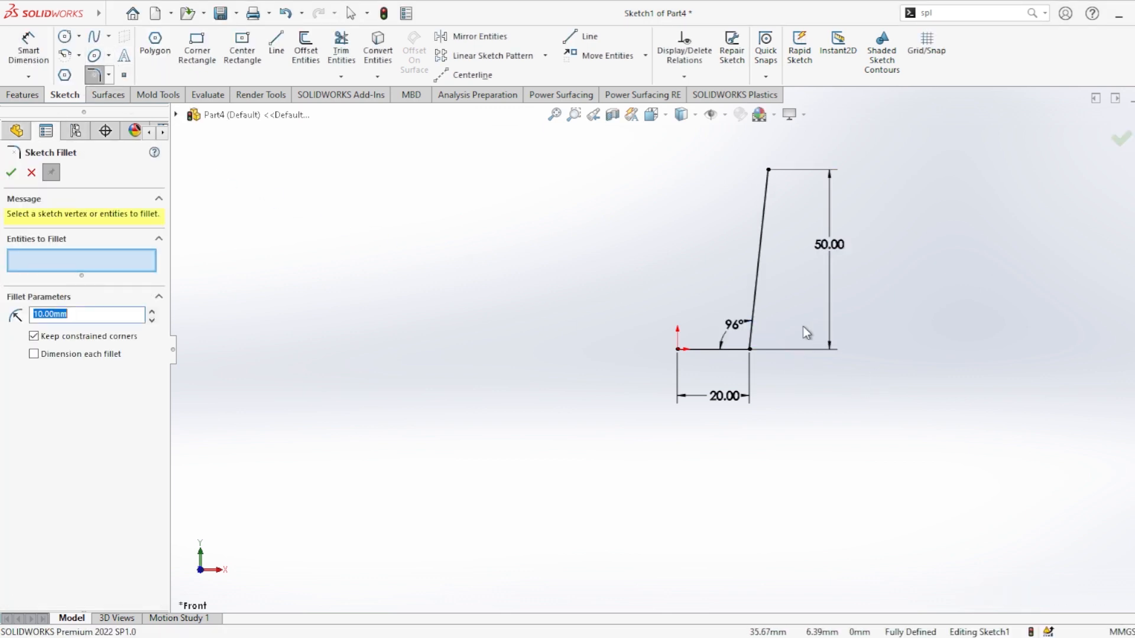
pyautogui.click(750, 349)
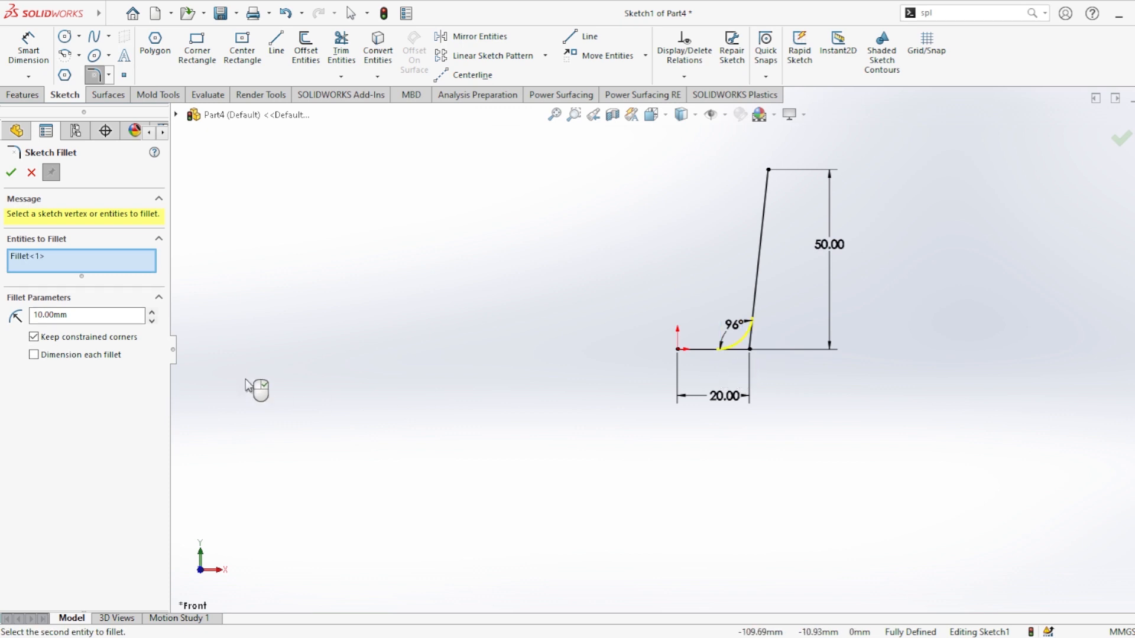
pyautogui.write('5')
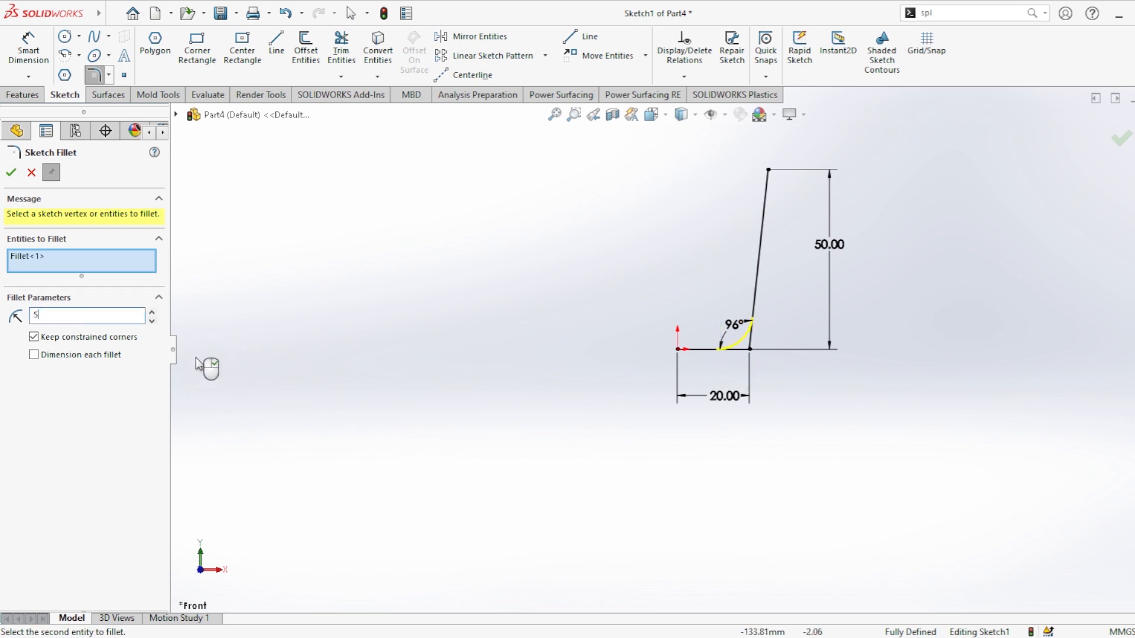
pyautogui.press('Return')
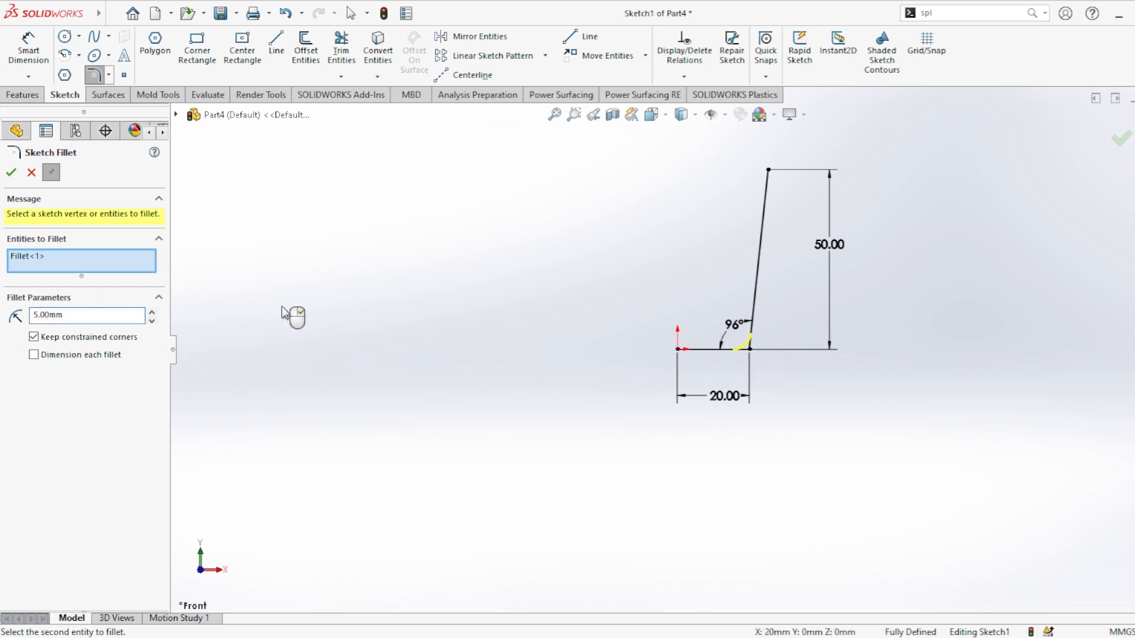
pyautogui.click(15, 173)
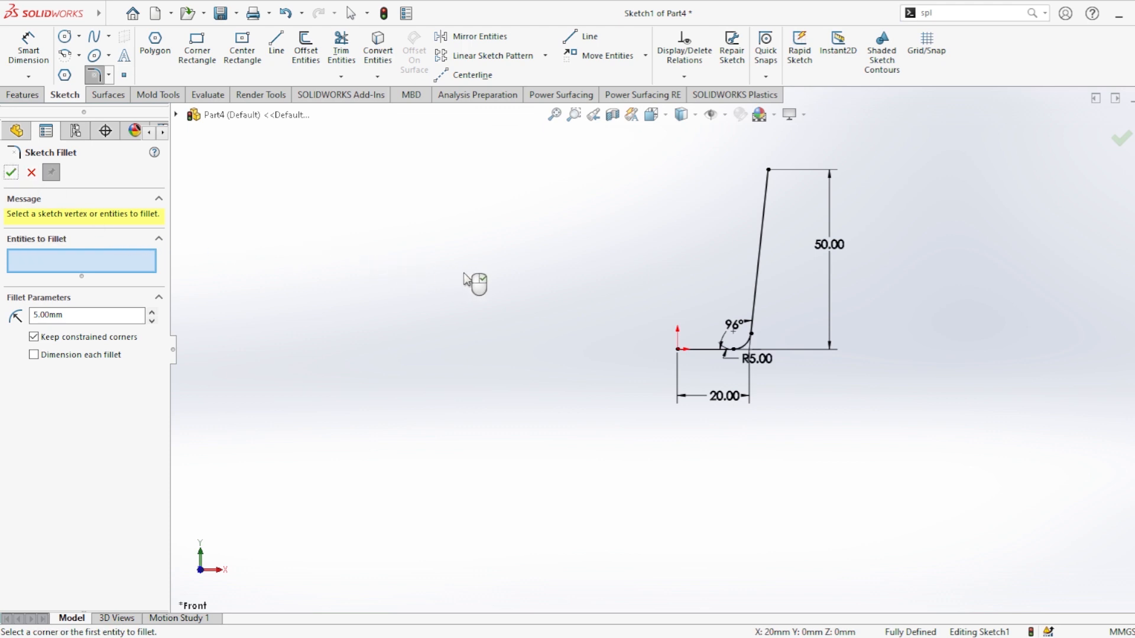
pyautogui.click(10, 173)
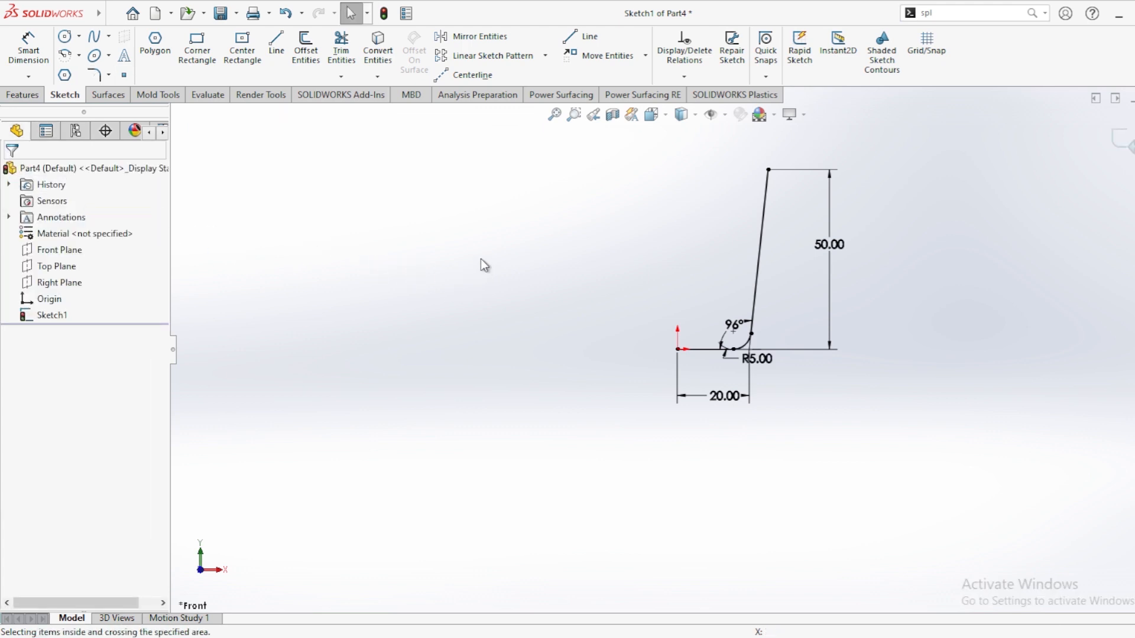
# Step: Draw a vertical centerline upward from the origin as the revolve axis
pyautogui.click(468, 75)
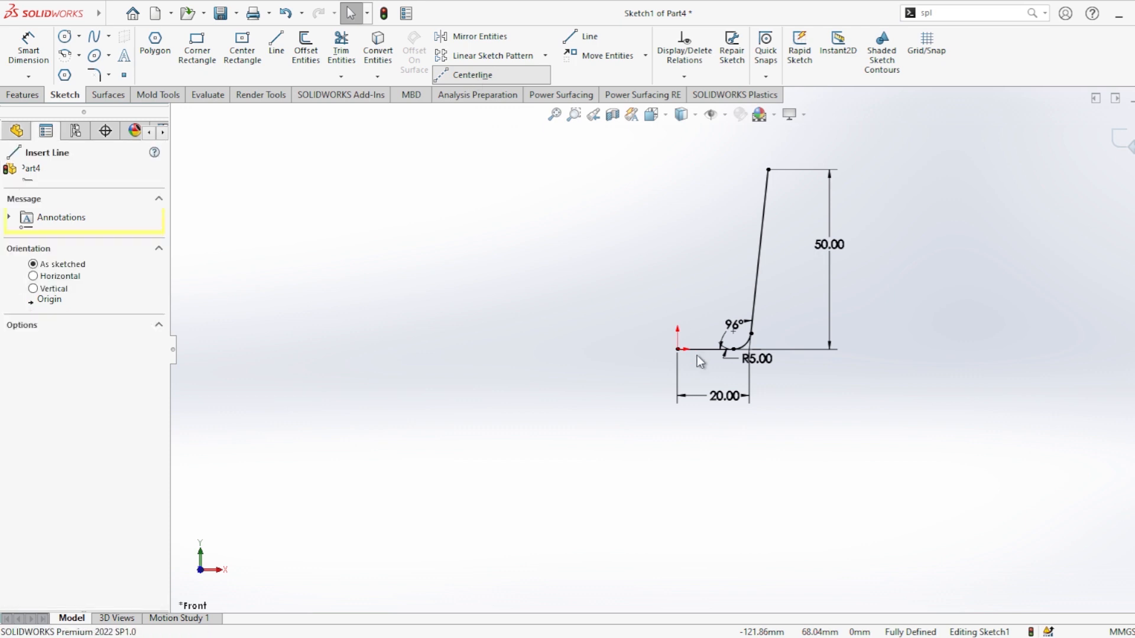
pyautogui.click(677, 349)
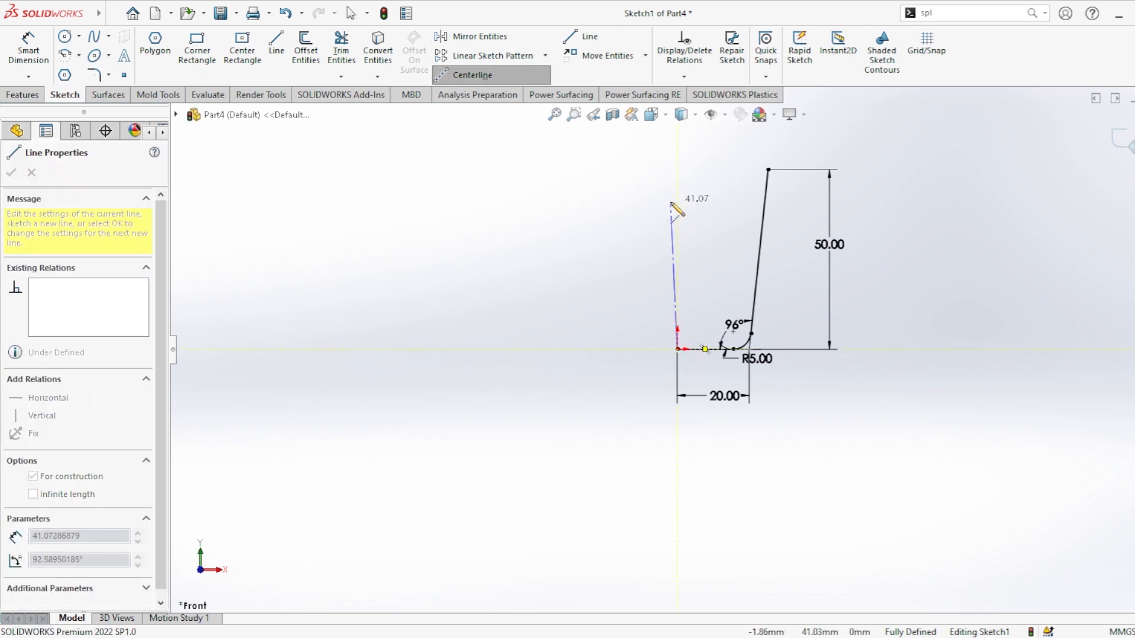
pyautogui.click(678, 184)
pyautogui.press('Escape')
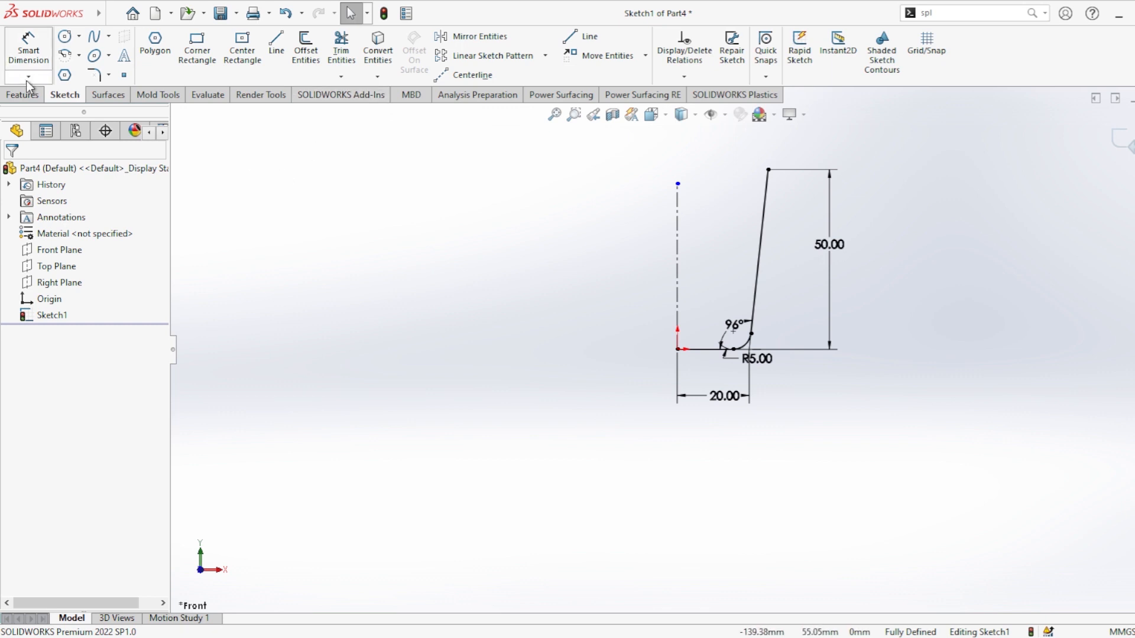
# Step: Revolve the sketch 360° about the centerline into a surface
pyautogui.click(108, 95)
pyautogui.click(72, 55)
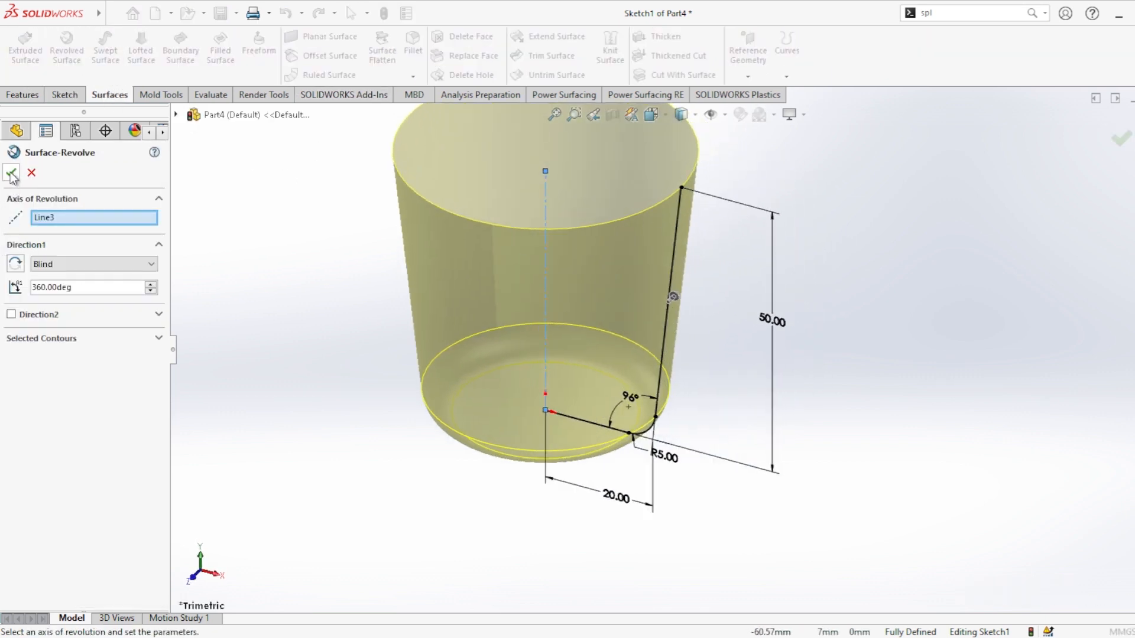
pyautogui.click(12, 173)
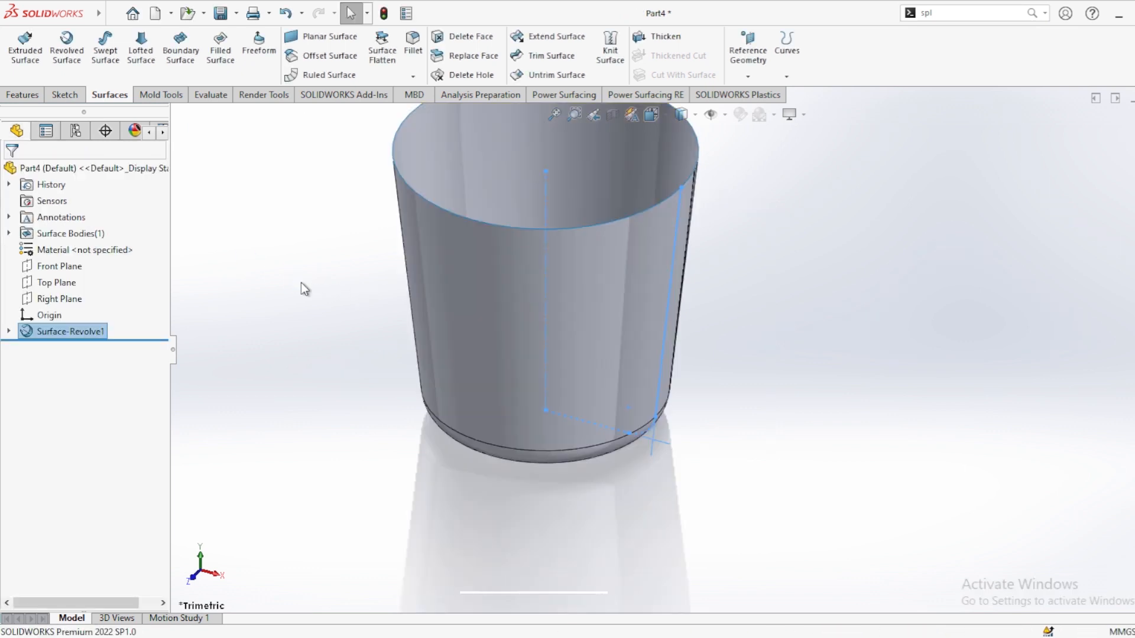
# Step: Thicken the revolved surface by 1 mm
pyautogui.click(650, 36)
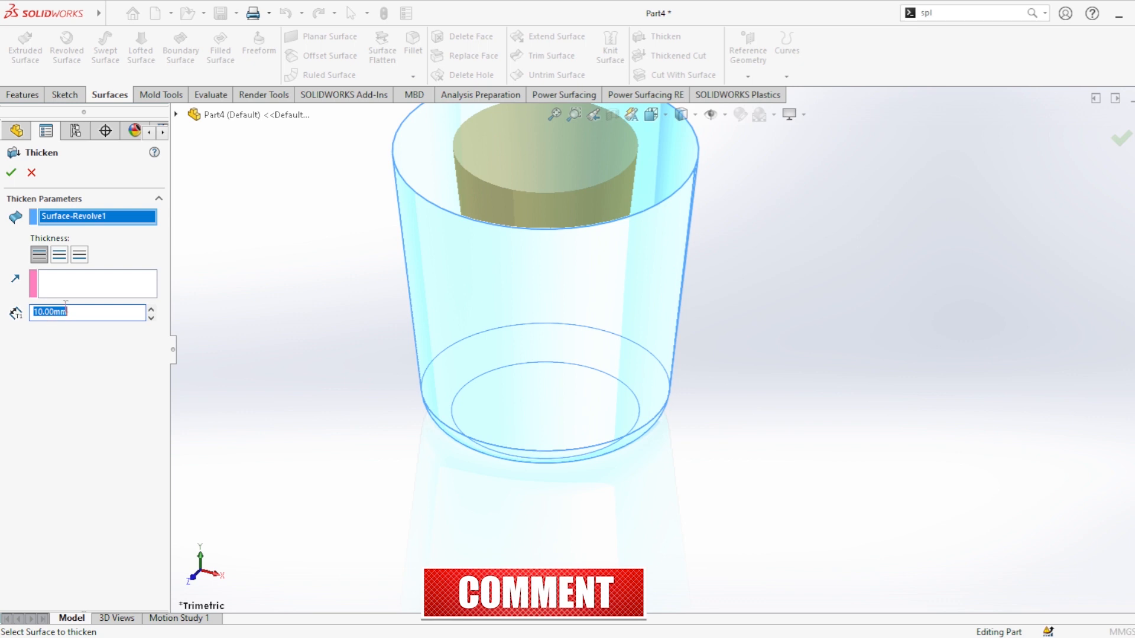
pyautogui.write('1')
pyautogui.press('Return')
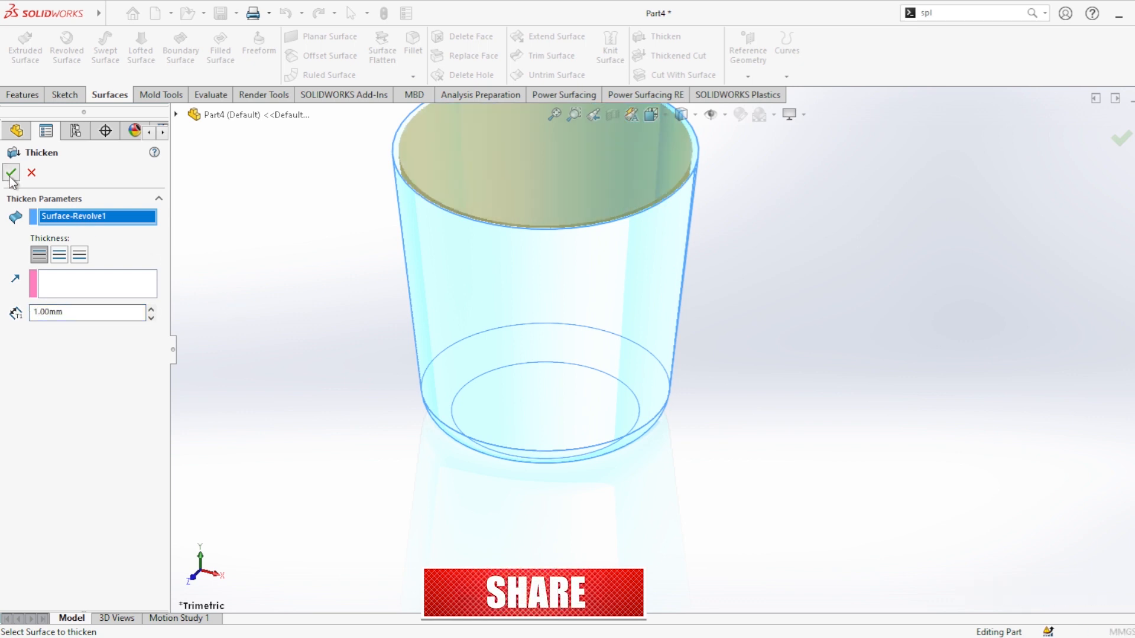
pyautogui.click(11, 172)
# Step: Rotate and zoom the view to inspect the thickened cup from different angles
pyautogui.click(308, 327)
pyautogui.scroll(4, 371, 359)
pyautogui.moveTo(451, 353); pyautogui.dragTo(528, 317, button='middle')
pyautogui.scroll(-5, 574, 261)
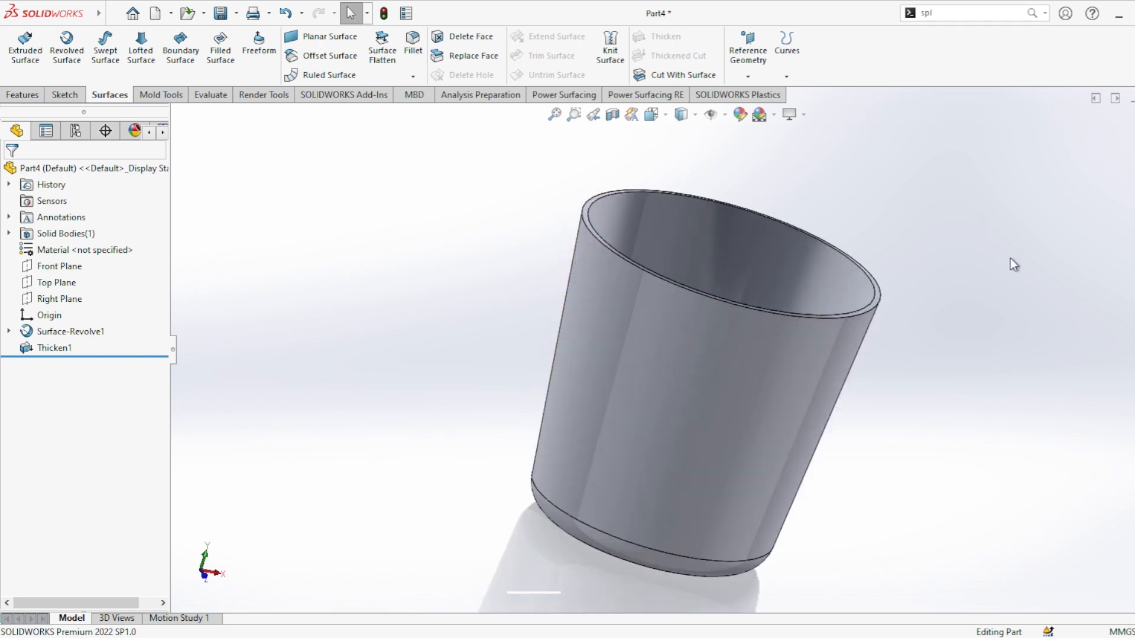
pyautogui.scroll(-1, 878, 291)
pyautogui.scroll(2, 878, 290)
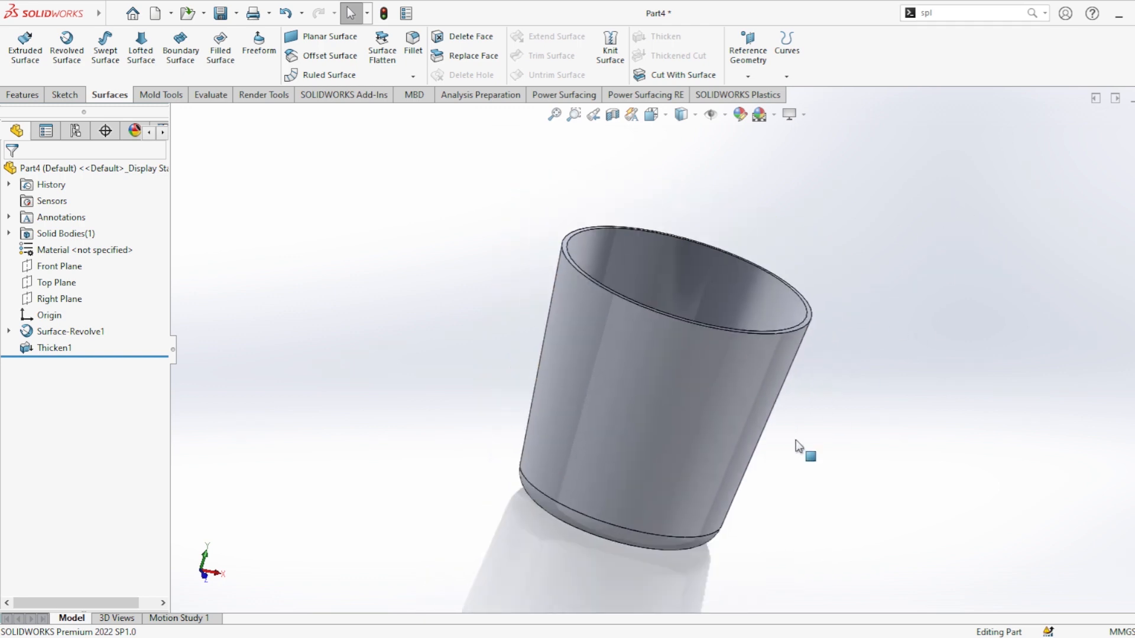
pyautogui.moveTo(783, 432); pyautogui.dragTo(756, 398, button='middle')
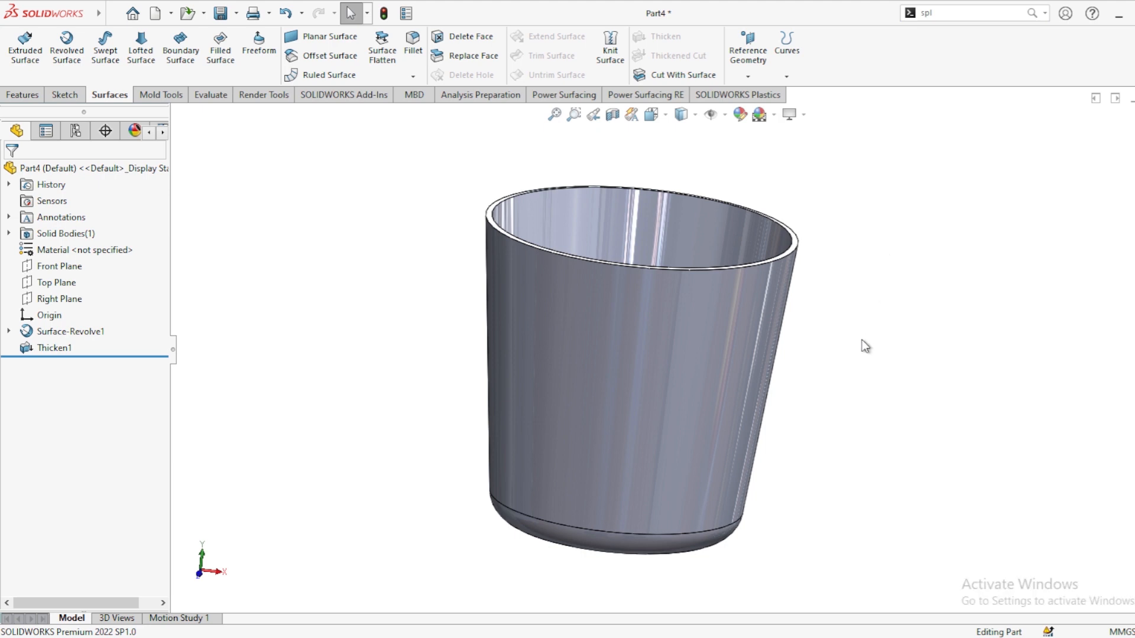
pyautogui.moveTo(862, 339); pyautogui.dragTo(914, 337, button='middle')
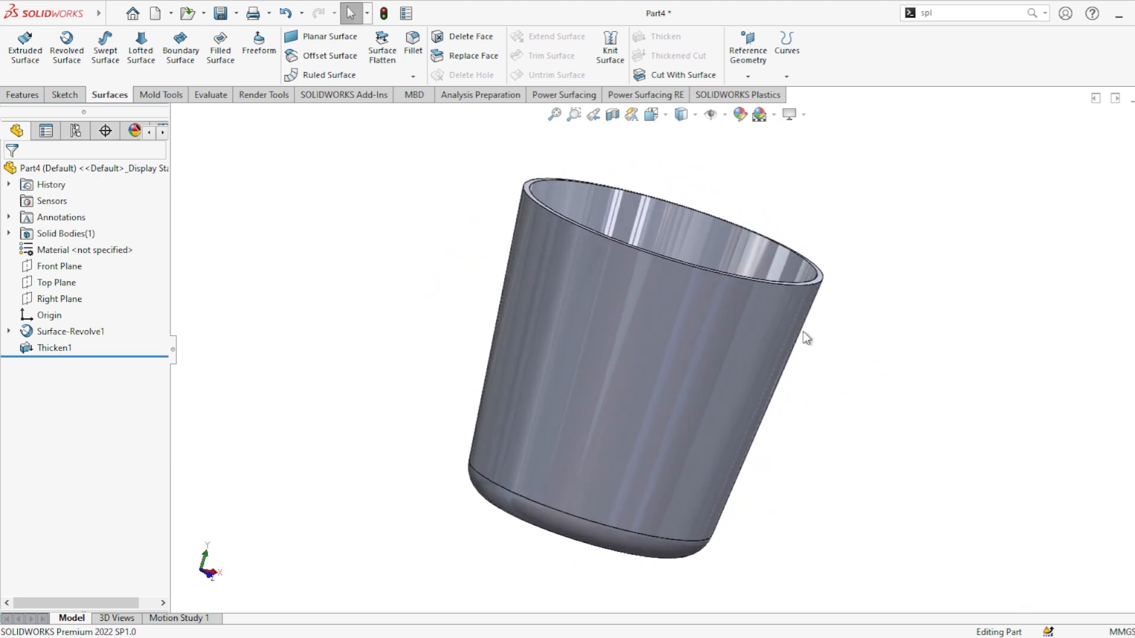
# Step: Split the cup's outer face along the Right Plane with an intersection Split Line
pyautogui.scroll(2, 747, 321)
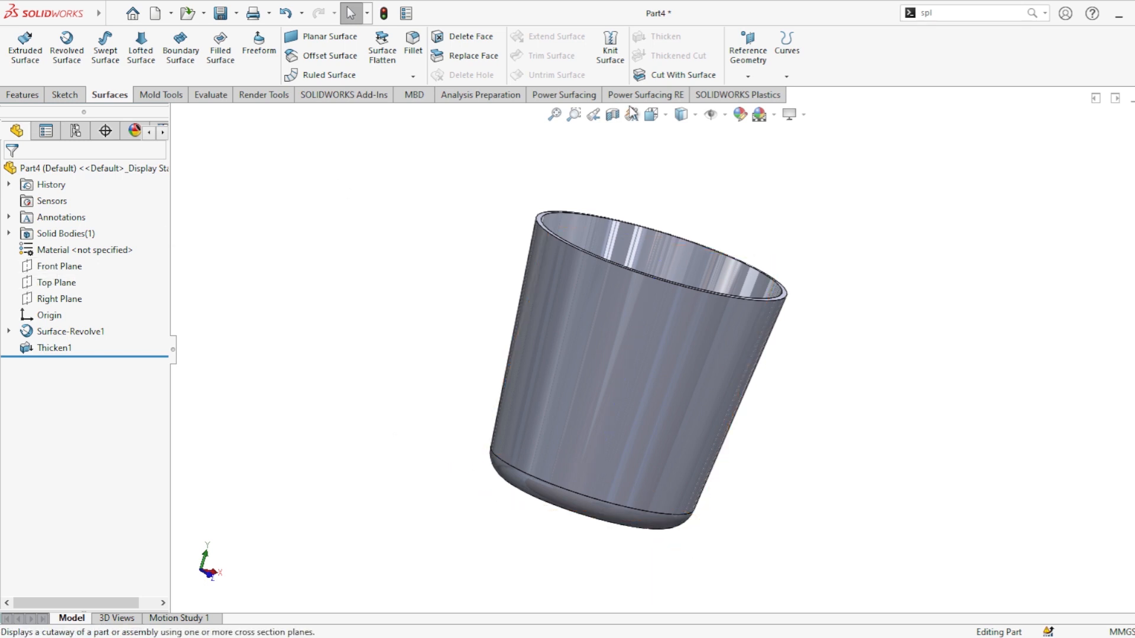
pyautogui.click(786, 75)
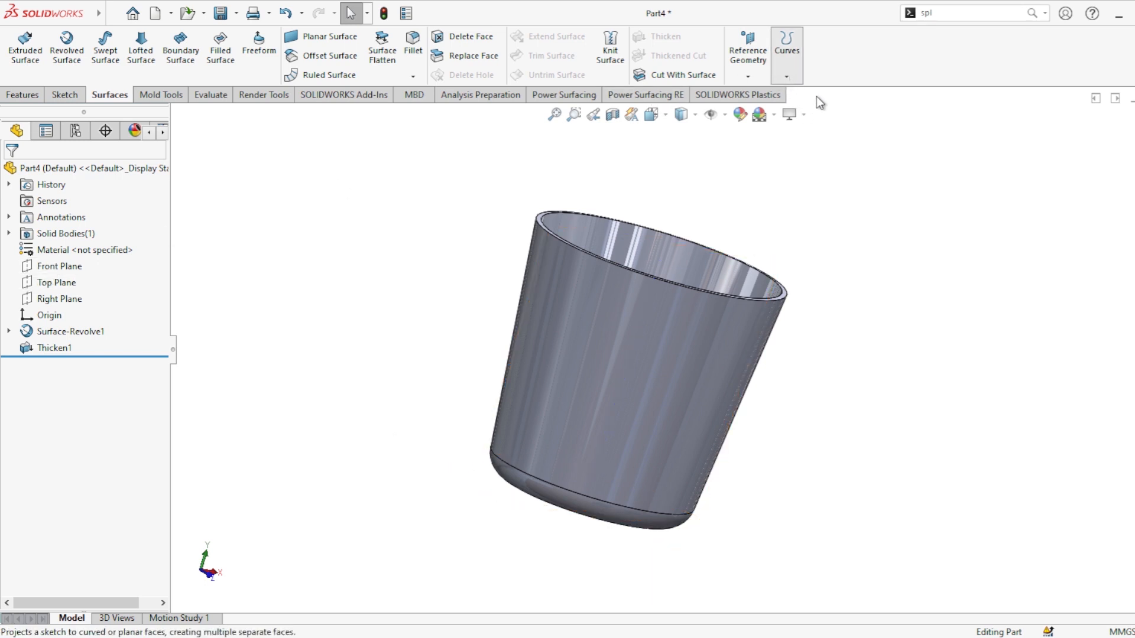
pyautogui.click(817, 97)
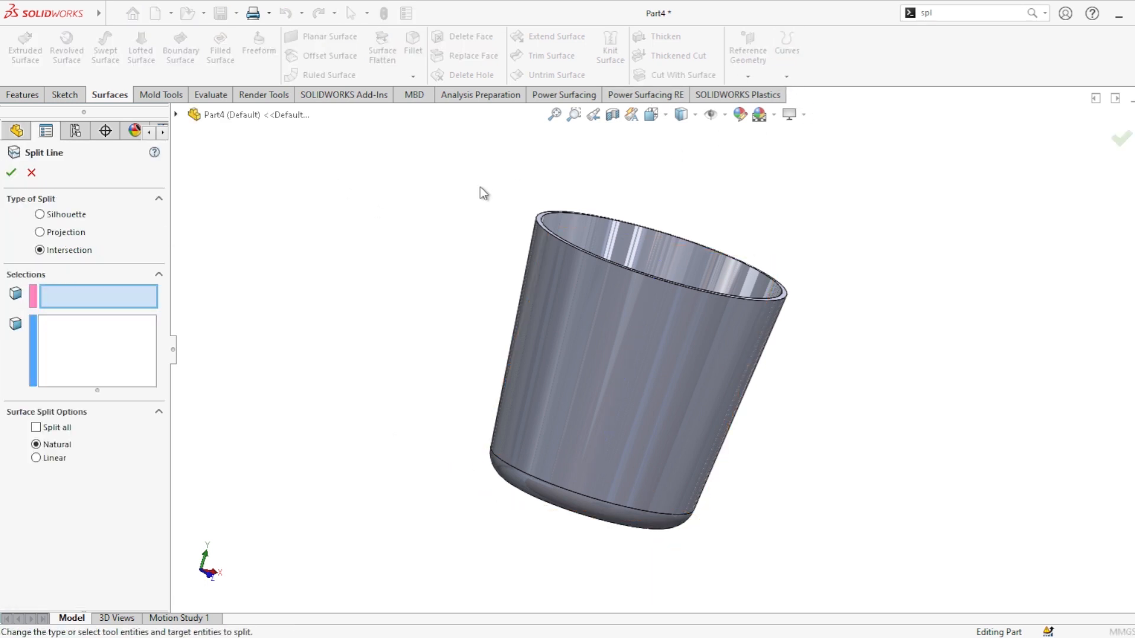
pyautogui.click(176, 115)
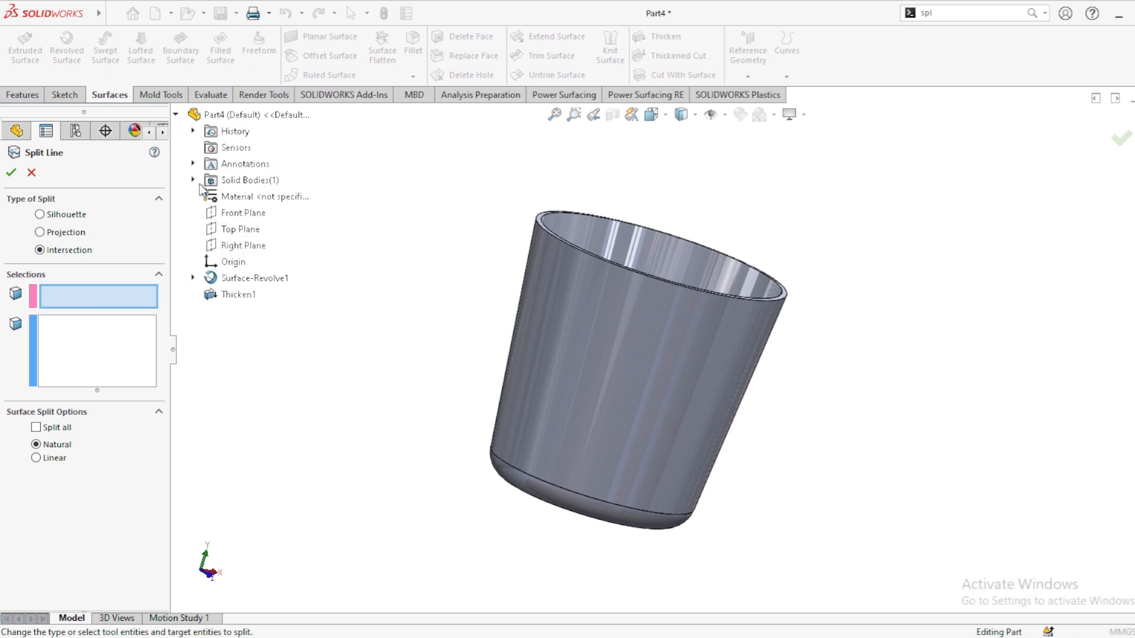
pyautogui.click(266, 249)
pyautogui.click(59, 338)
pyautogui.click(567, 330)
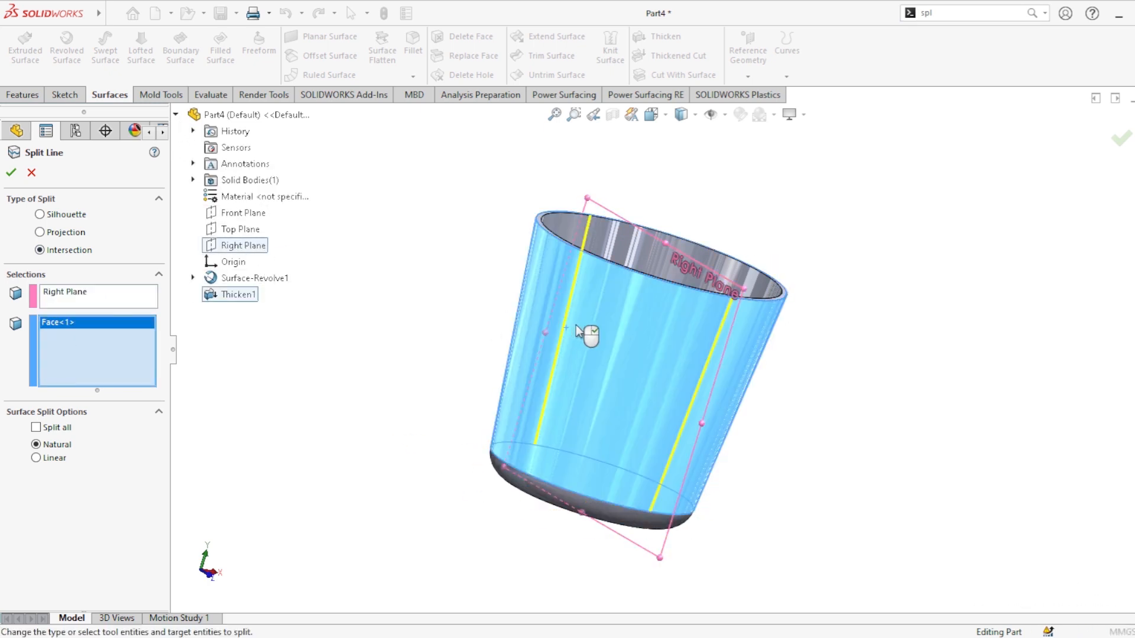
pyautogui.click(12, 172)
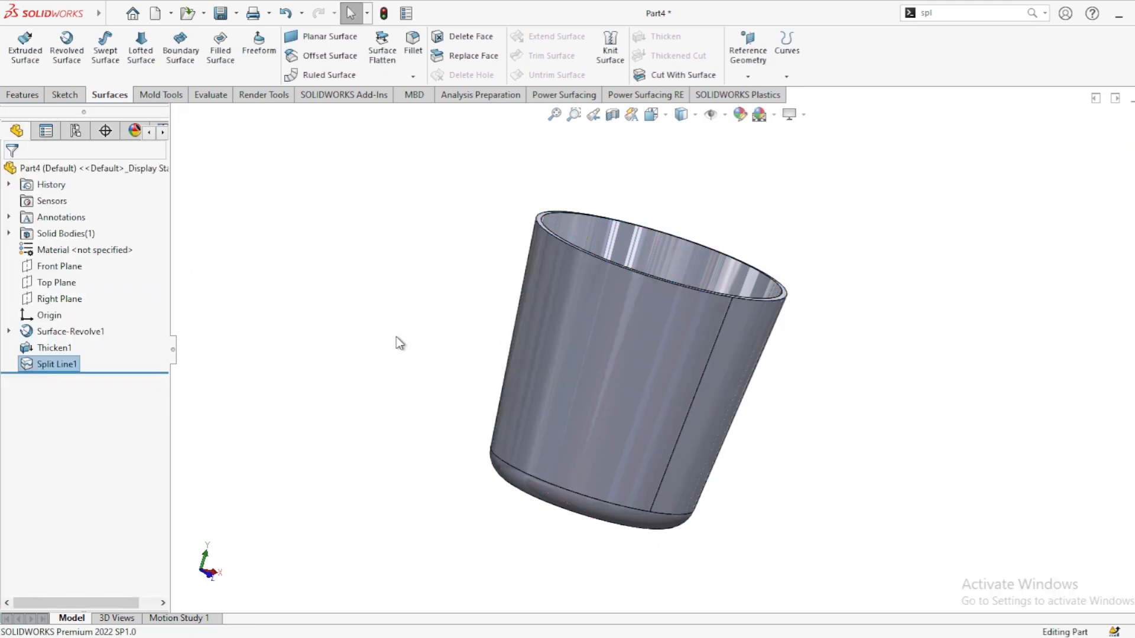
# Step: Copy one half of the split outer face as an offset surface at 0 mm
pyautogui.click(606, 314)
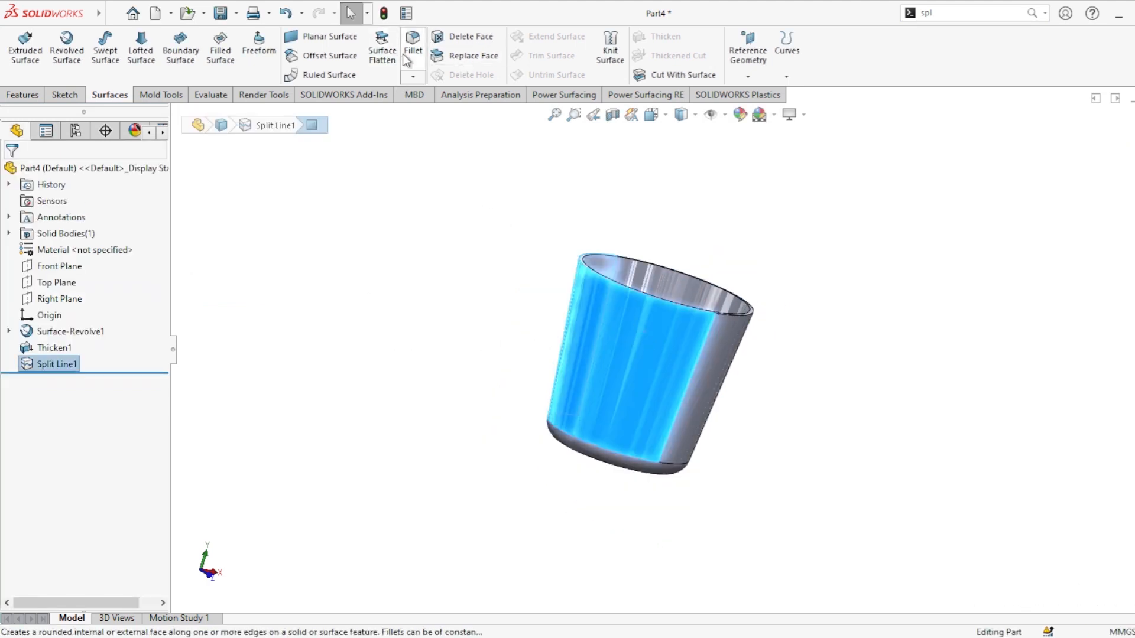
pyautogui.click(324, 56)
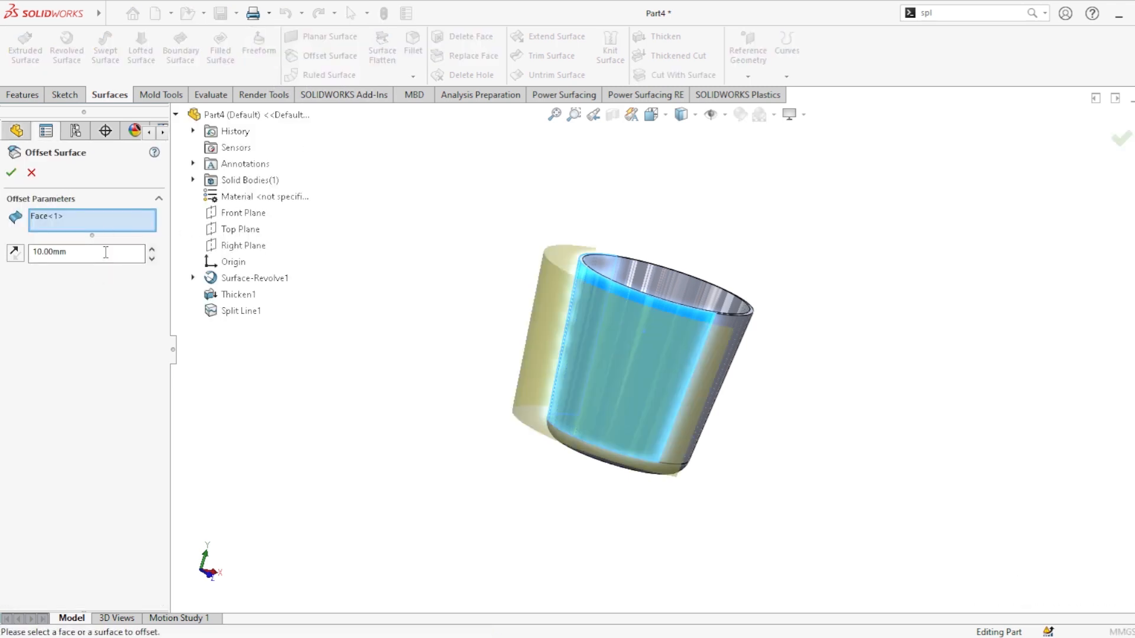
pyautogui.write('0')
pyautogui.press('Return')
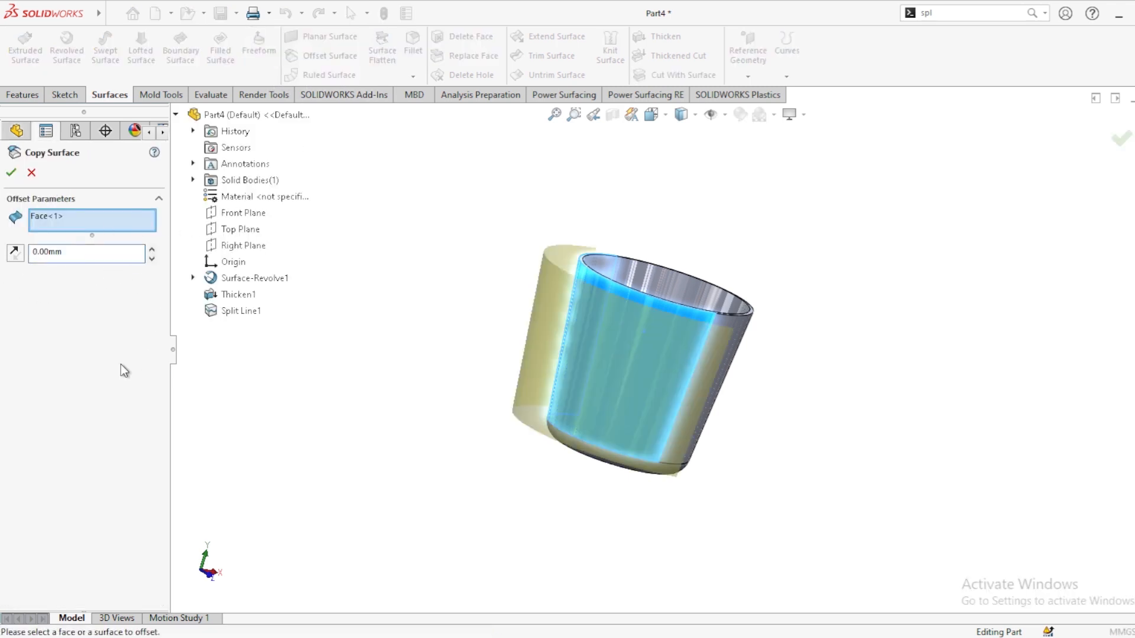
pyautogui.click(11, 172)
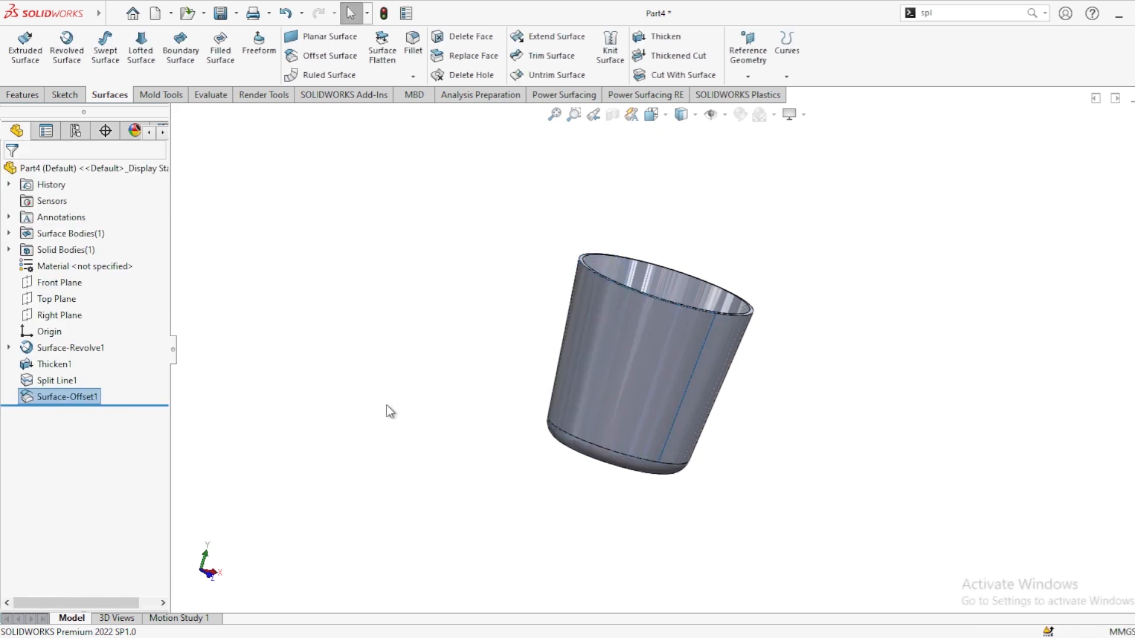
# Step: Hide the cup solid and split the copied surface along the Front Plane with Split Line
pyautogui.click(731, 372)
pyautogui.click(792, 319)
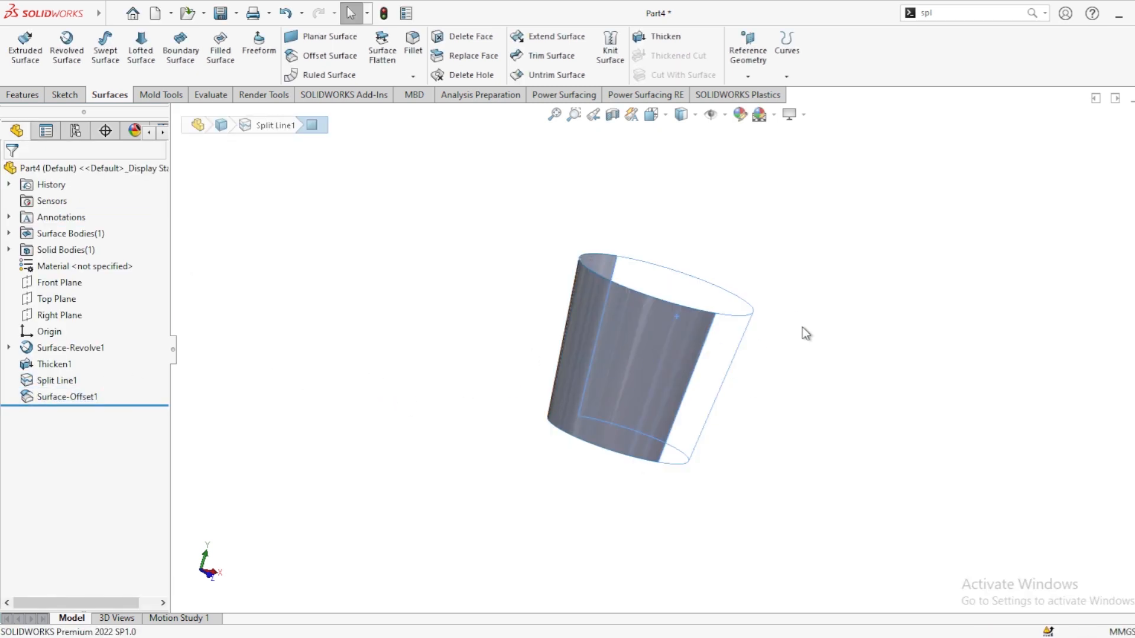
pyautogui.click(52, 281)
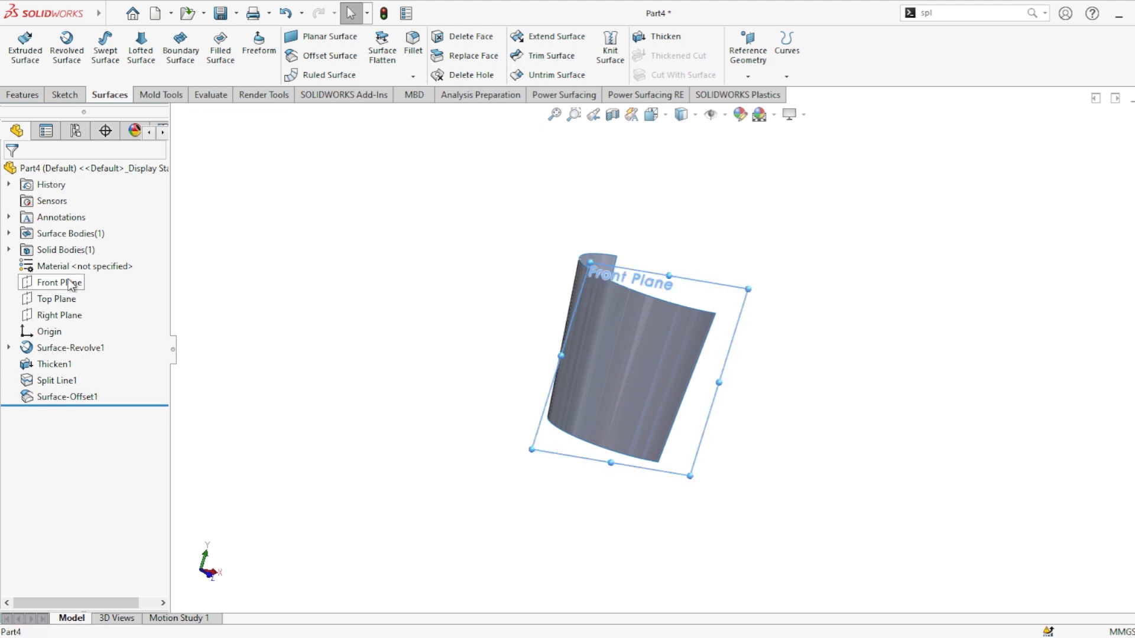
pyautogui.click(813, 107)
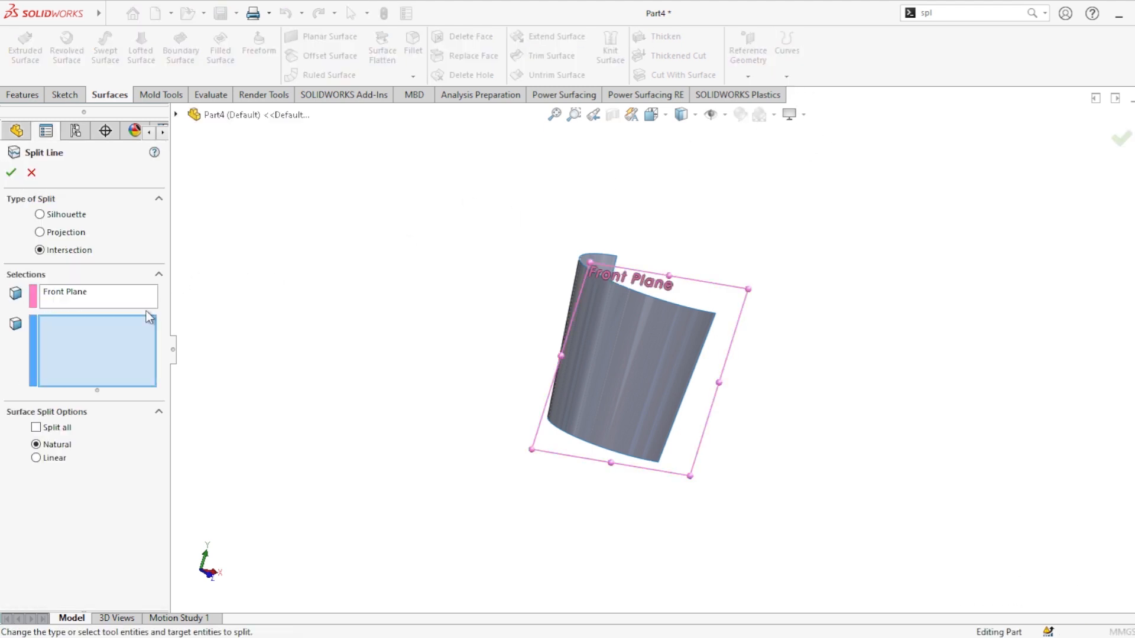
pyautogui.click(633, 325)
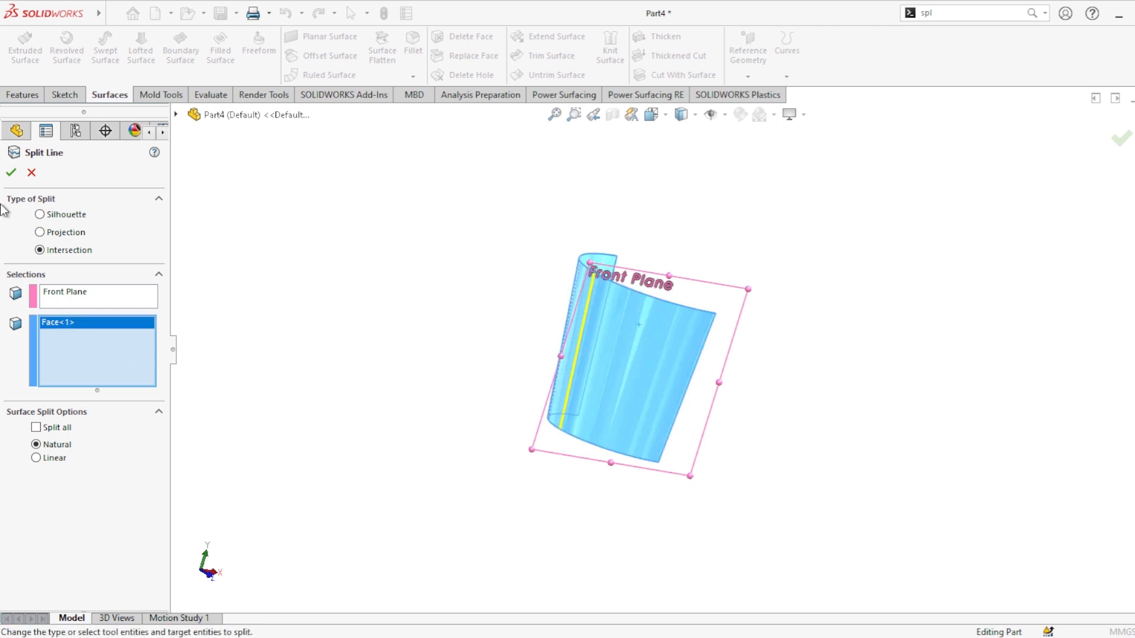
pyautogui.click(10, 173)
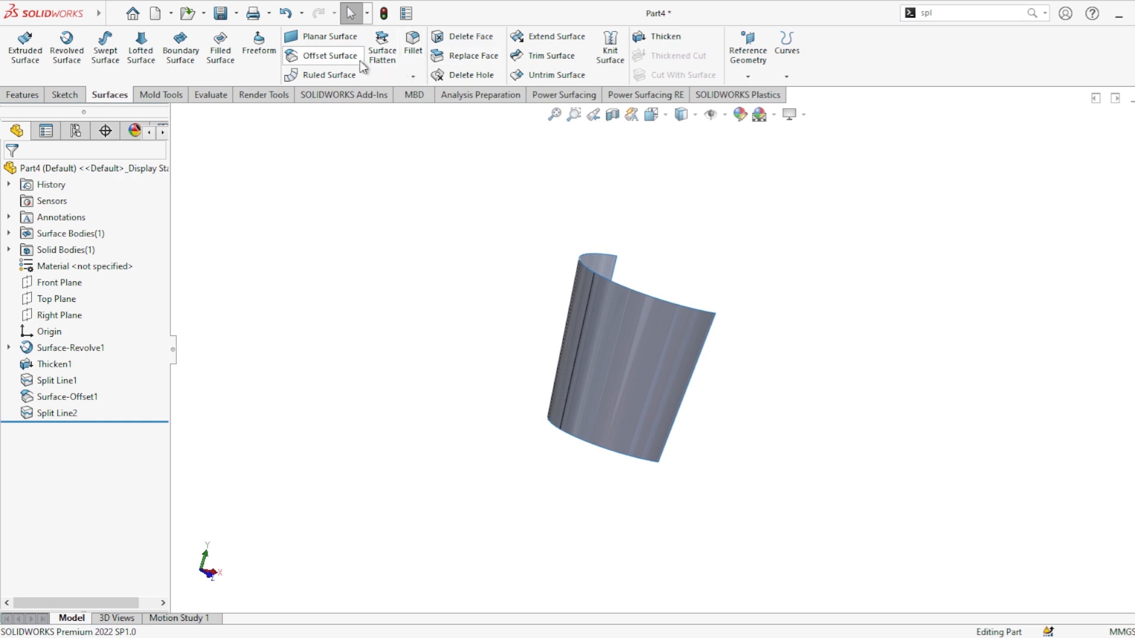
# Step: Flatten both faces of the copied surface with Surface Flatten, fixing the split edge between them
pyautogui.click(390, 61)
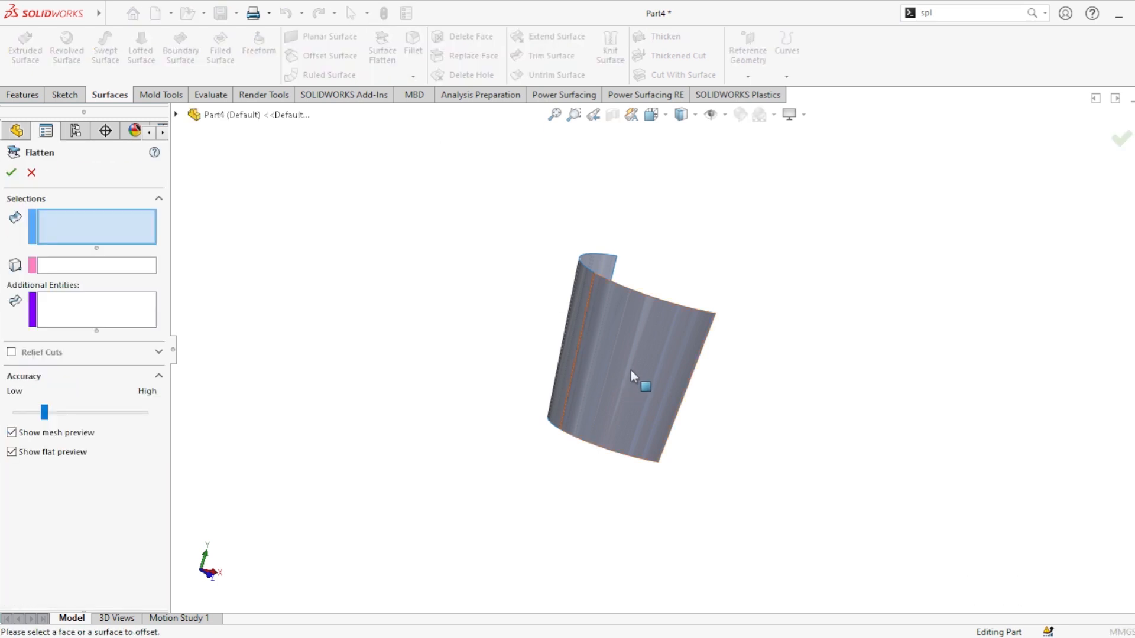
pyautogui.click(631, 371)
pyautogui.click(575, 337)
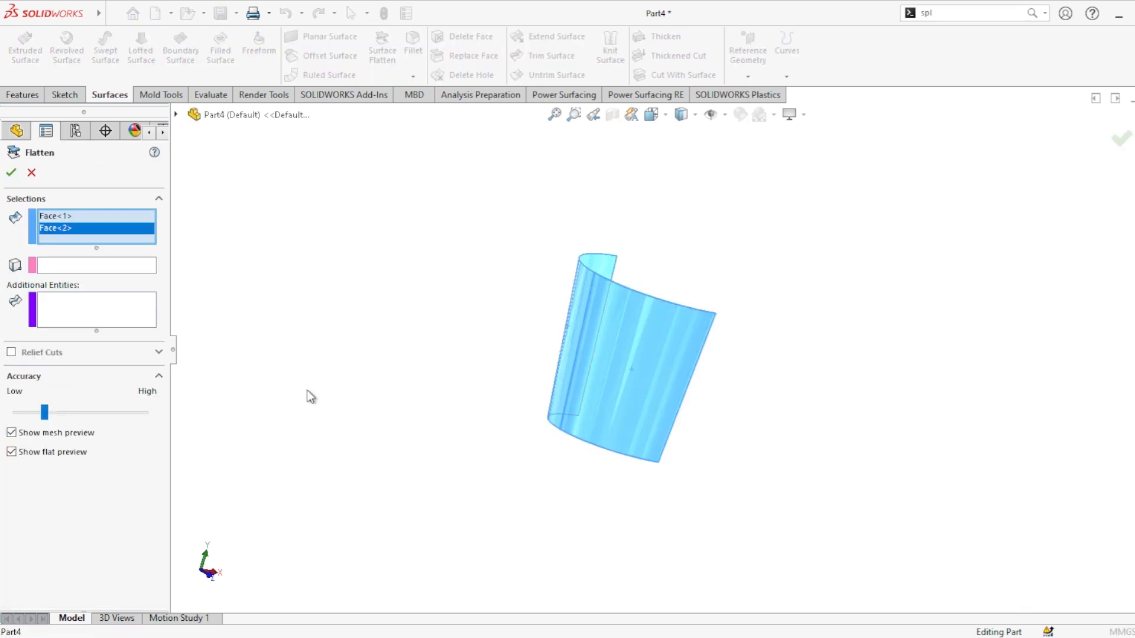
pyautogui.click(75, 266)
pyautogui.scroll(-5, 615, 305)
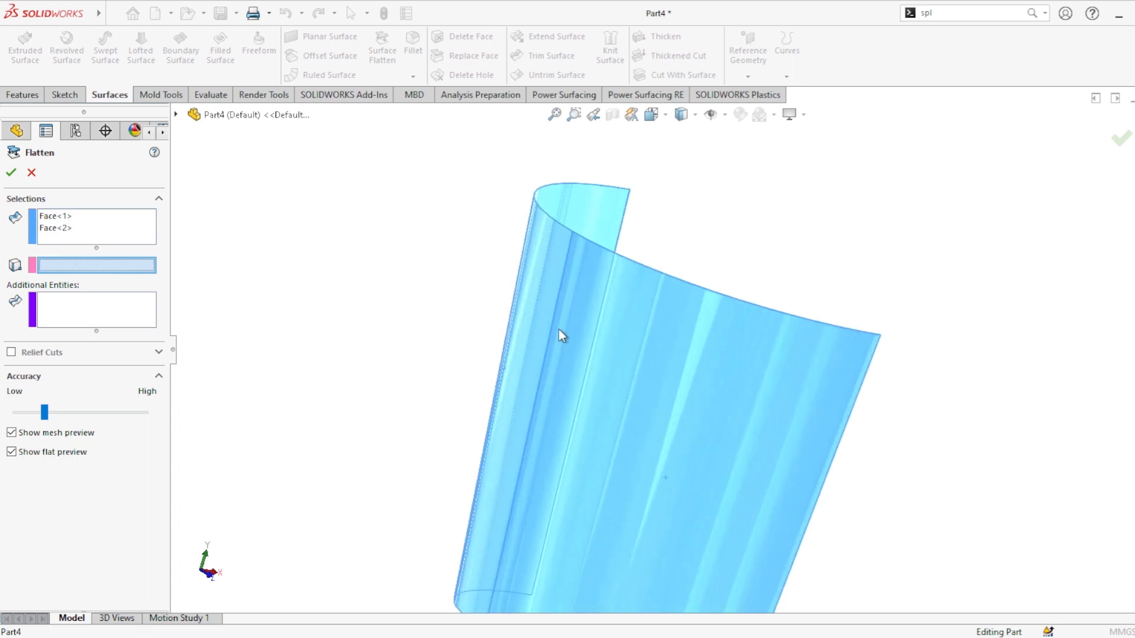
pyautogui.click(555, 324)
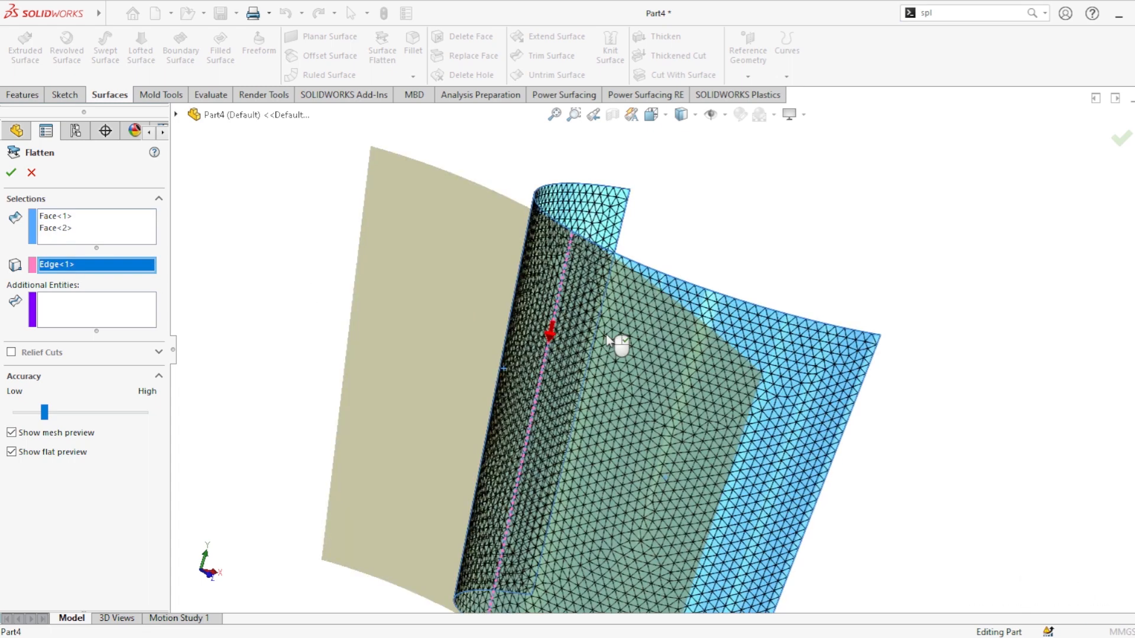
pyautogui.click(11, 174)
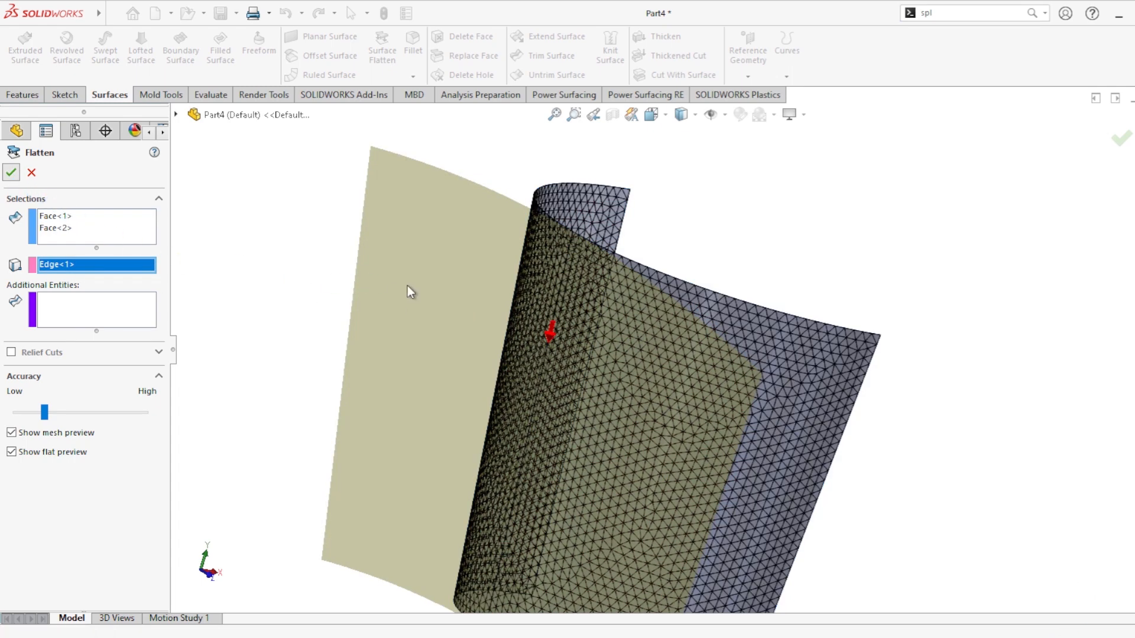
# Step: Hide the curved copied surface so only the flattened surface is shown
pyautogui.scroll(4, 695, 360)
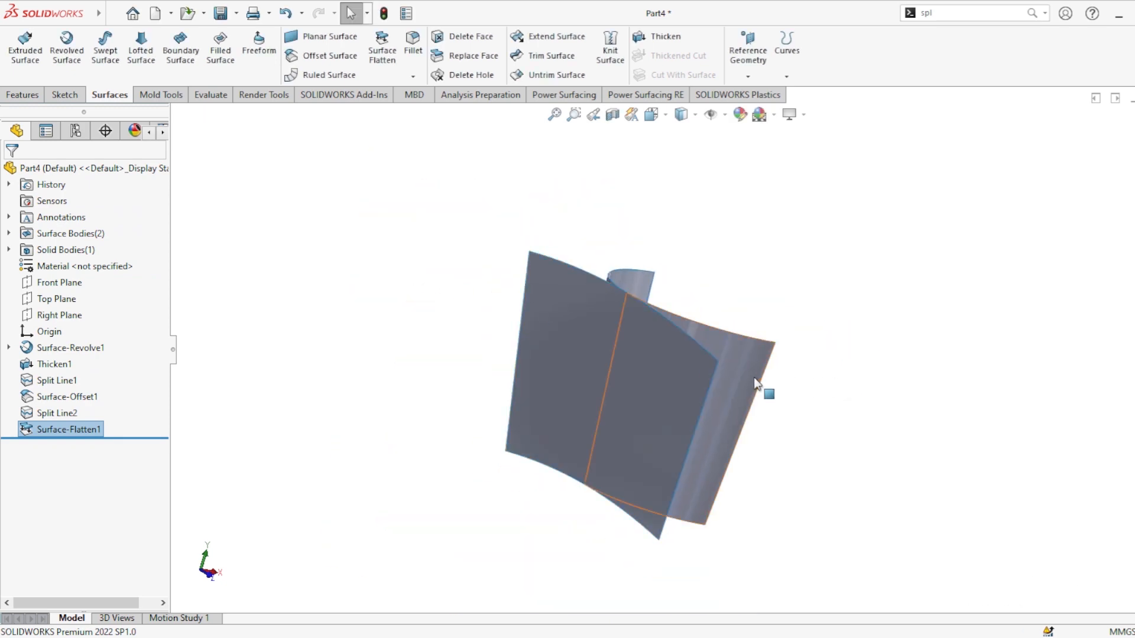
pyautogui.scroll(2, 743, 370)
pyautogui.click(729, 359)
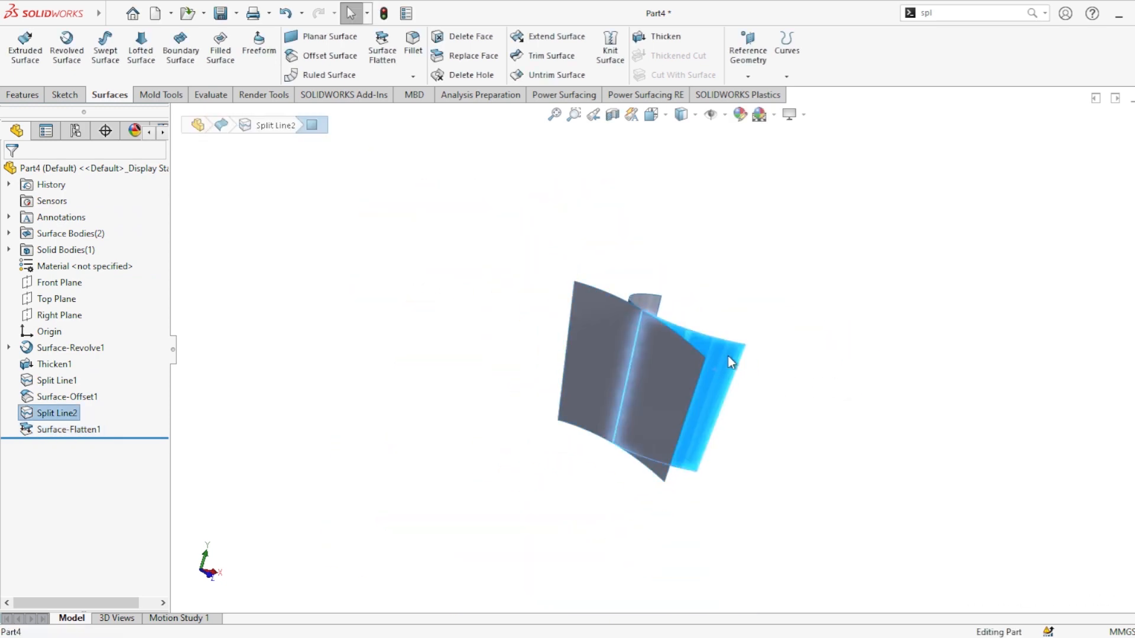
pyautogui.click(779, 328)
pyautogui.moveTo(773, 397); pyautogui.dragTo(849, 378, button='middle')
pyautogui.click(625, 386)
pyautogui.click(444, 329)
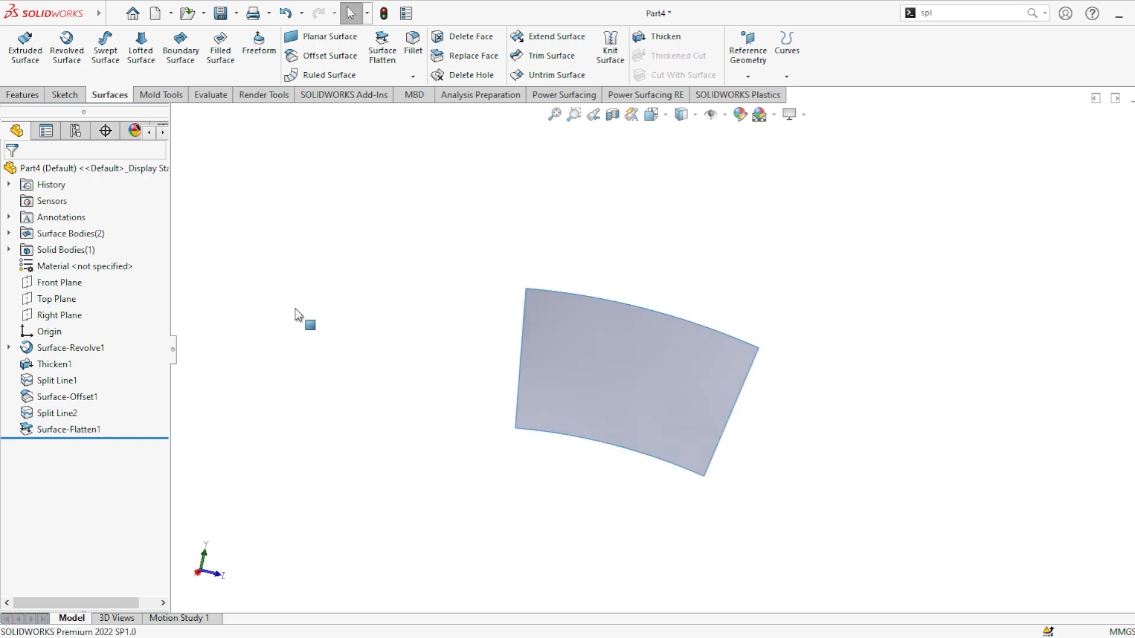
# Step: Thicken the flattened surface by 1 mm
pyautogui.click(654, 38)
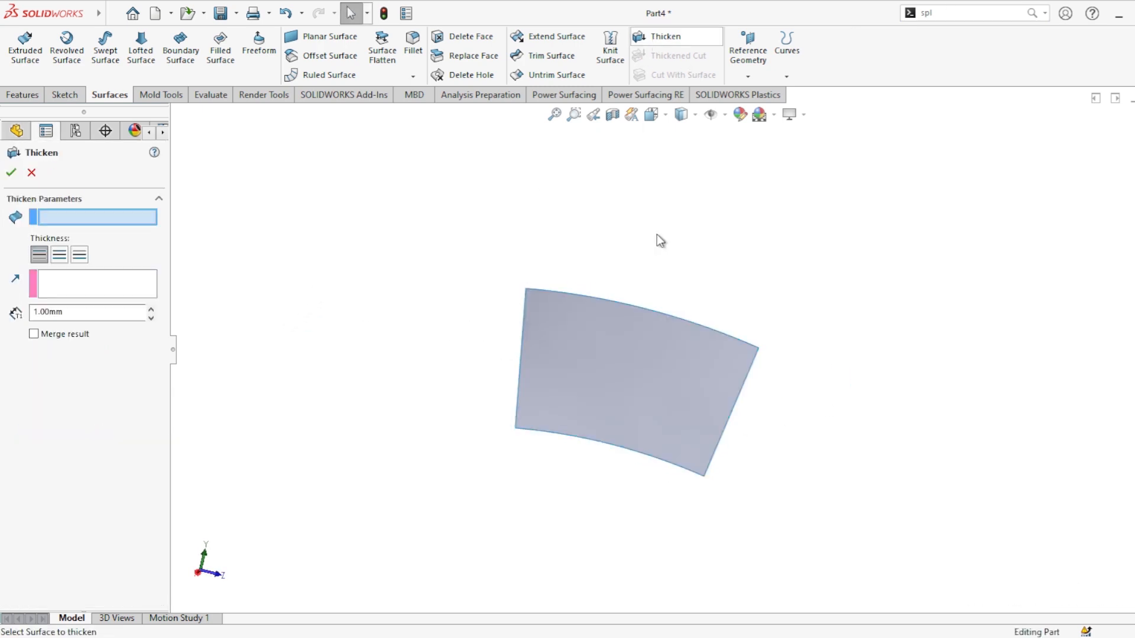
pyautogui.click(640, 353)
pyautogui.moveTo(584, 436); pyautogui.dragTo(680, 513, button='middle')
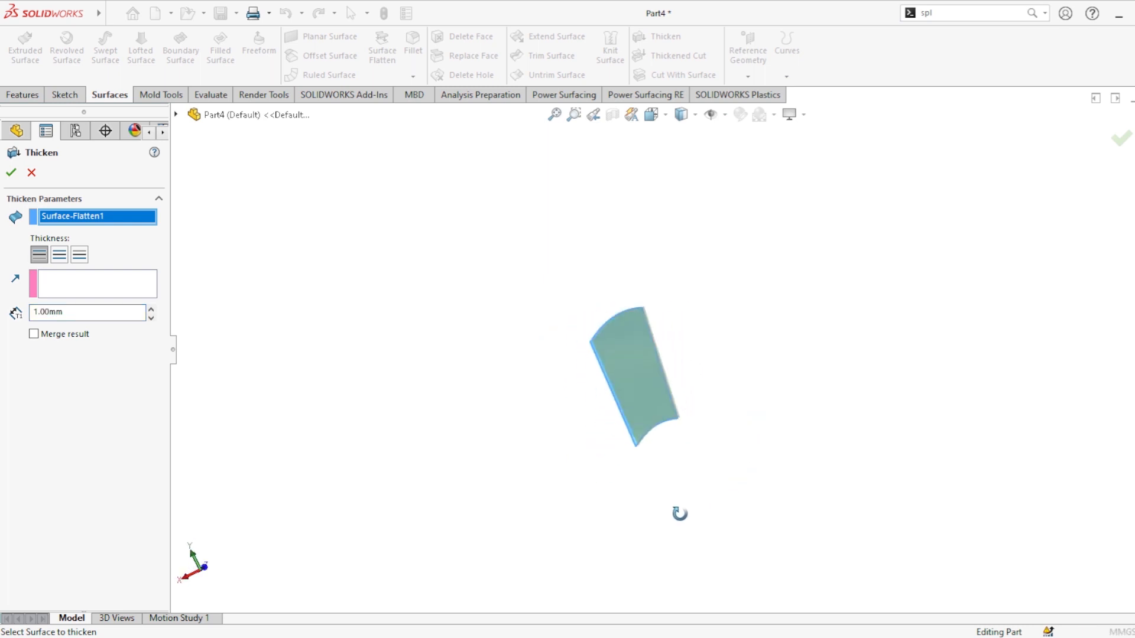
pyautogui.scroll(-2, 625, 331)
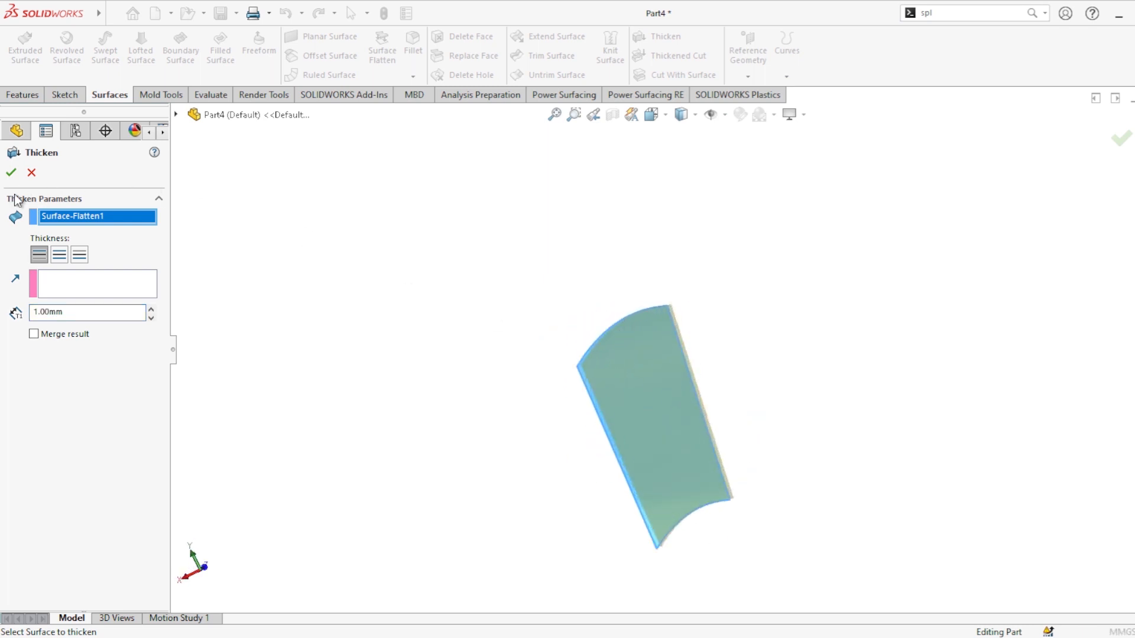
pyautogui.click(18, 171)
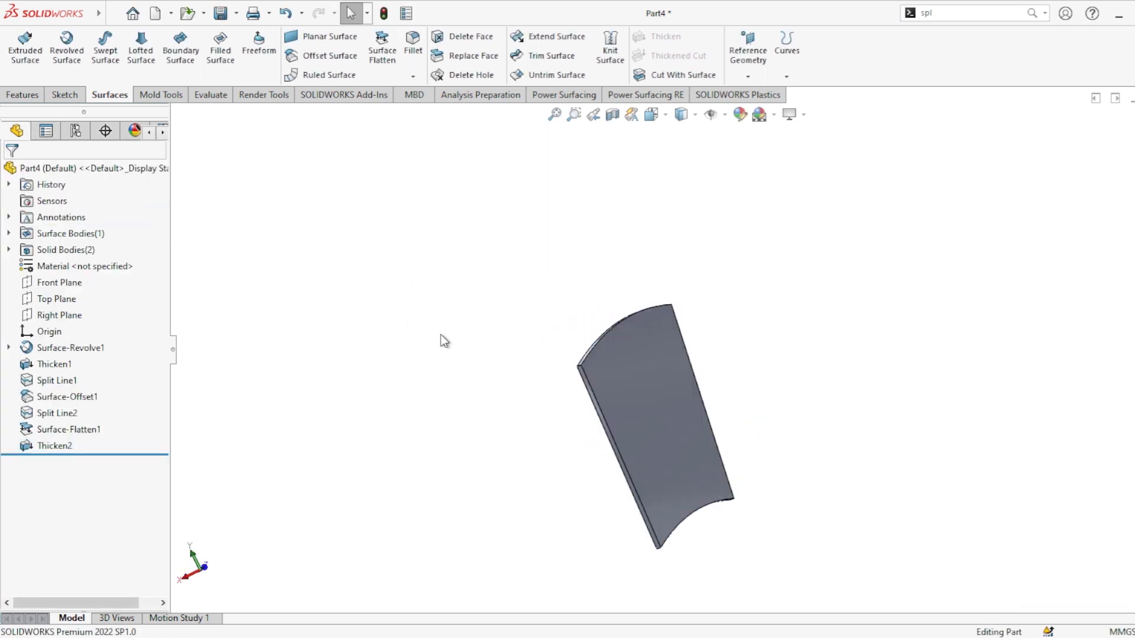
# Step: Sketch a construction centerline about 71 mm long across the flat panel's face, from its left edge to its right edge
pyautogui.click(636, 414)
pyautogui.click(671, 319)
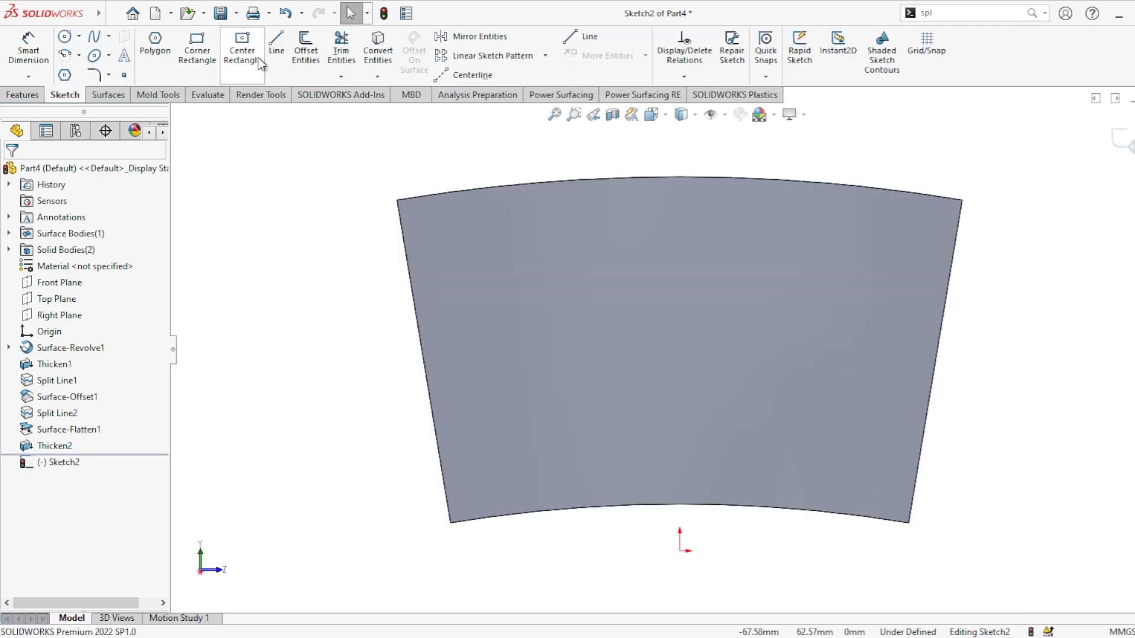
pyautogui.click(470, 74)
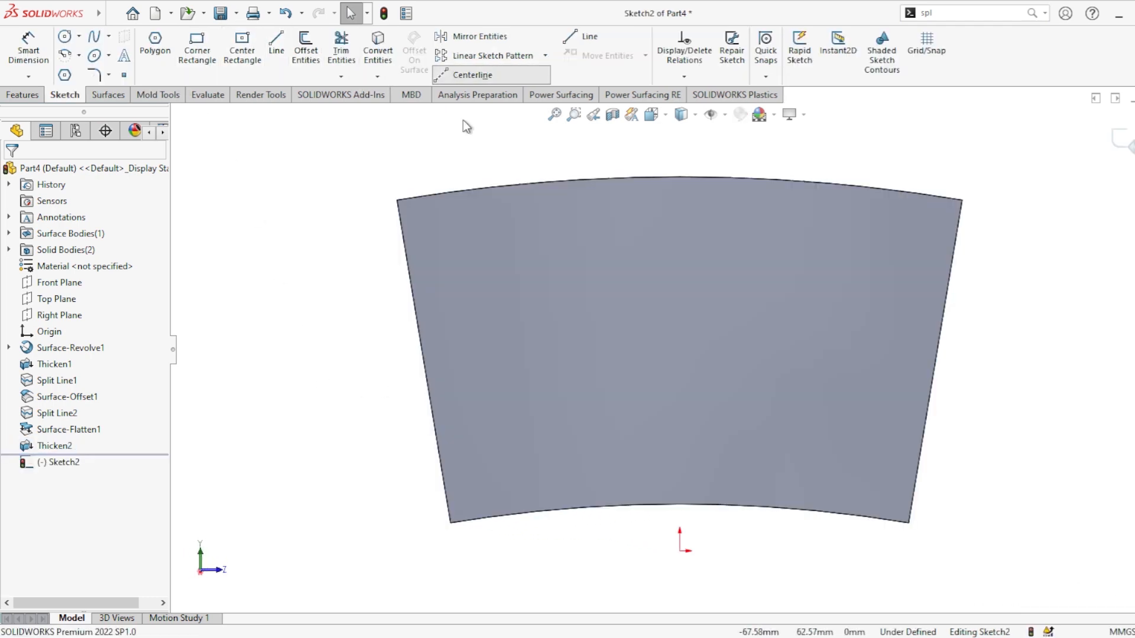
pyautogui.click(424, 366)
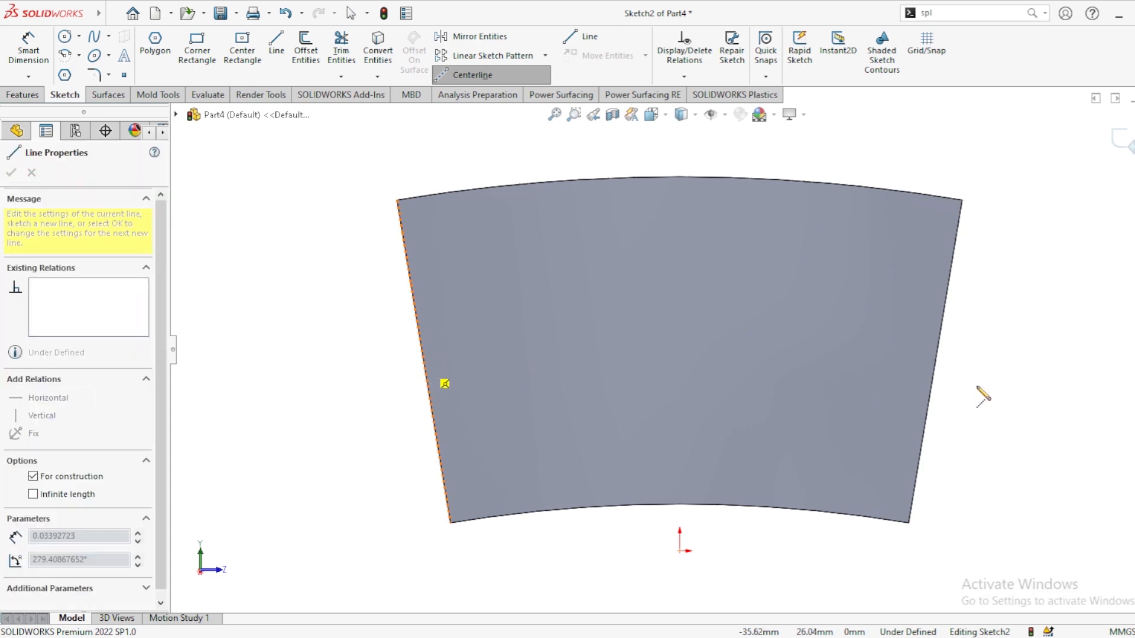
pyautogui.click(933, 381)
pyautogui.press('Escape')
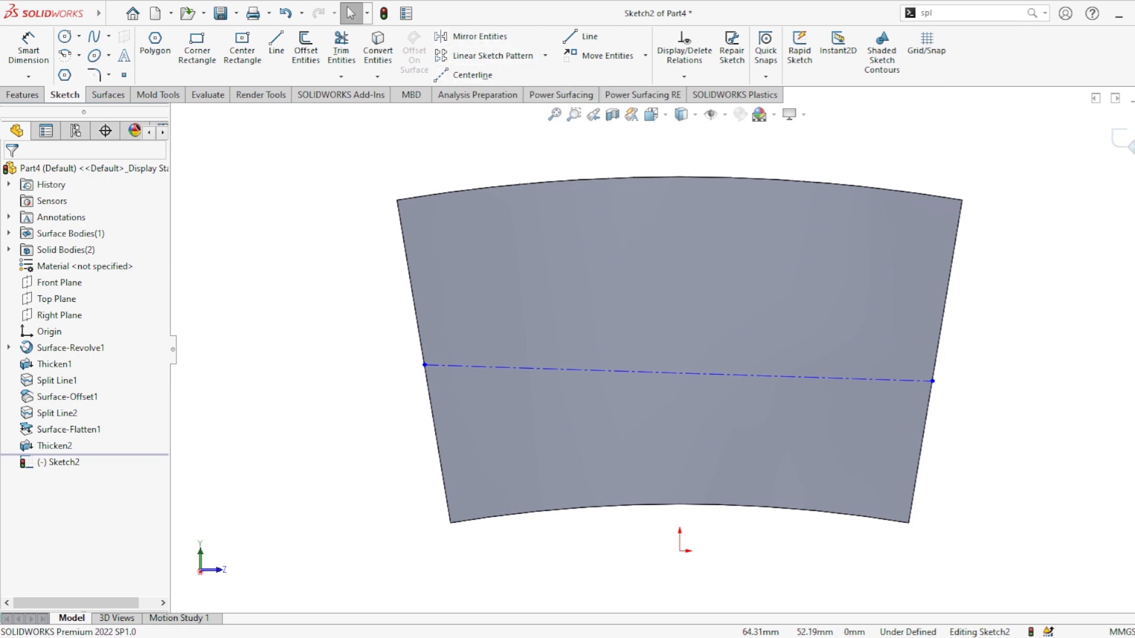
pyautogui.click(1126, 141)
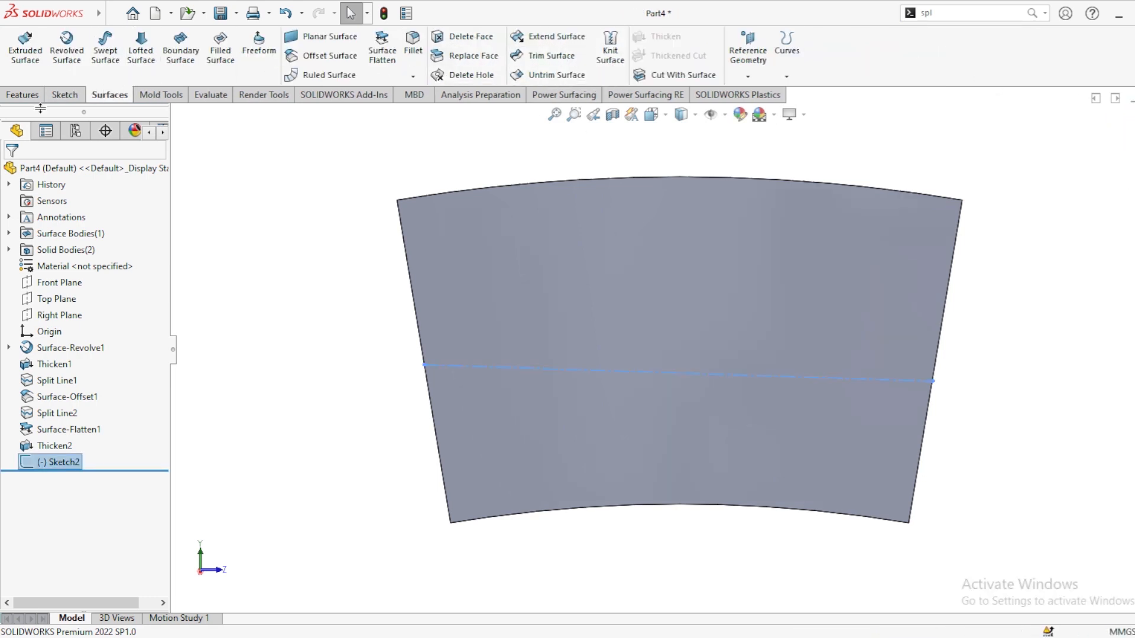
# Step: Start a Fill Pattern and set the flat panel's face as the fill boundary
pyautogui.click(25, 96)
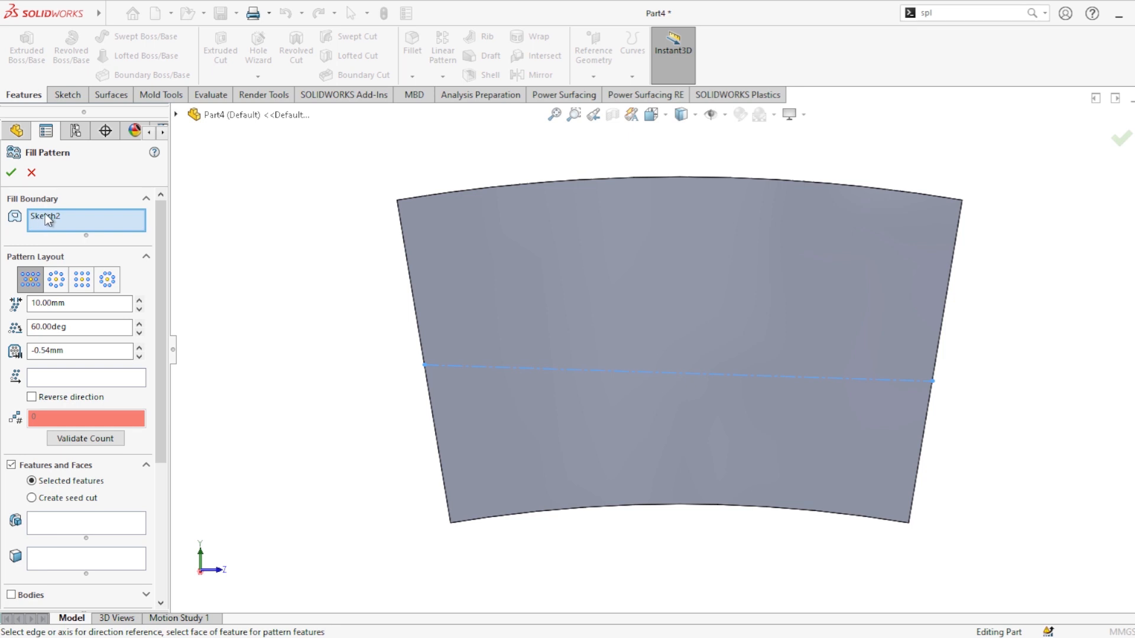
pyautogui.click(45, 215)
pyautogui.press('Delete')
pyautogui.click(666, 200)
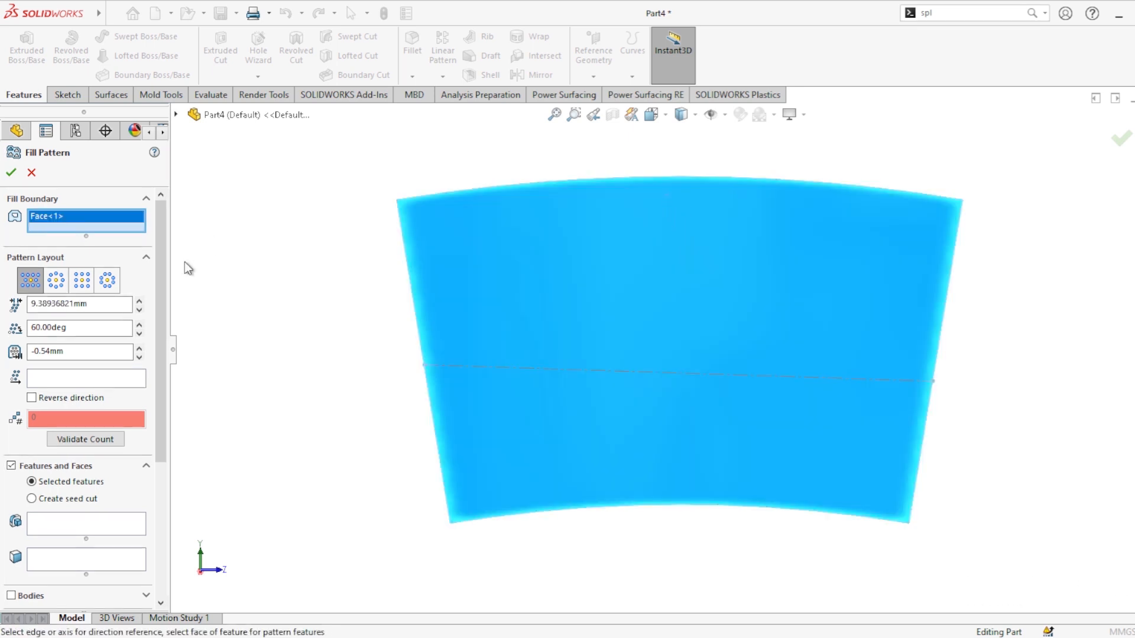
# Step: Use the panel's centerline as the pattern direction and choose a diamond-shaped seed cut
pyautogui.click(69, 379)
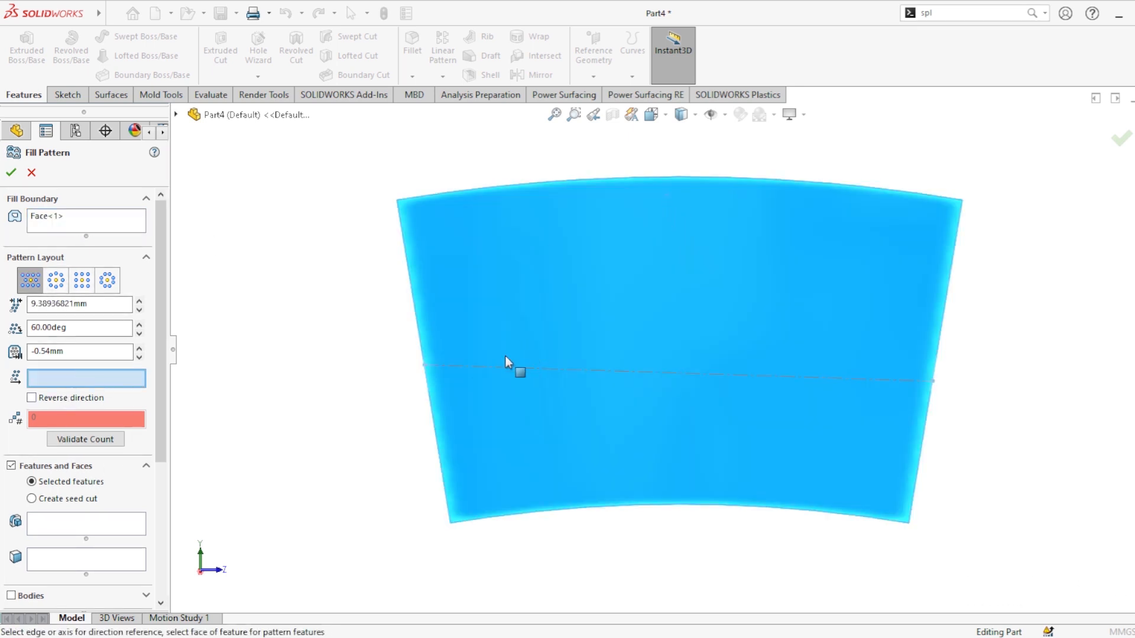
pyautogui.click(495, 367)
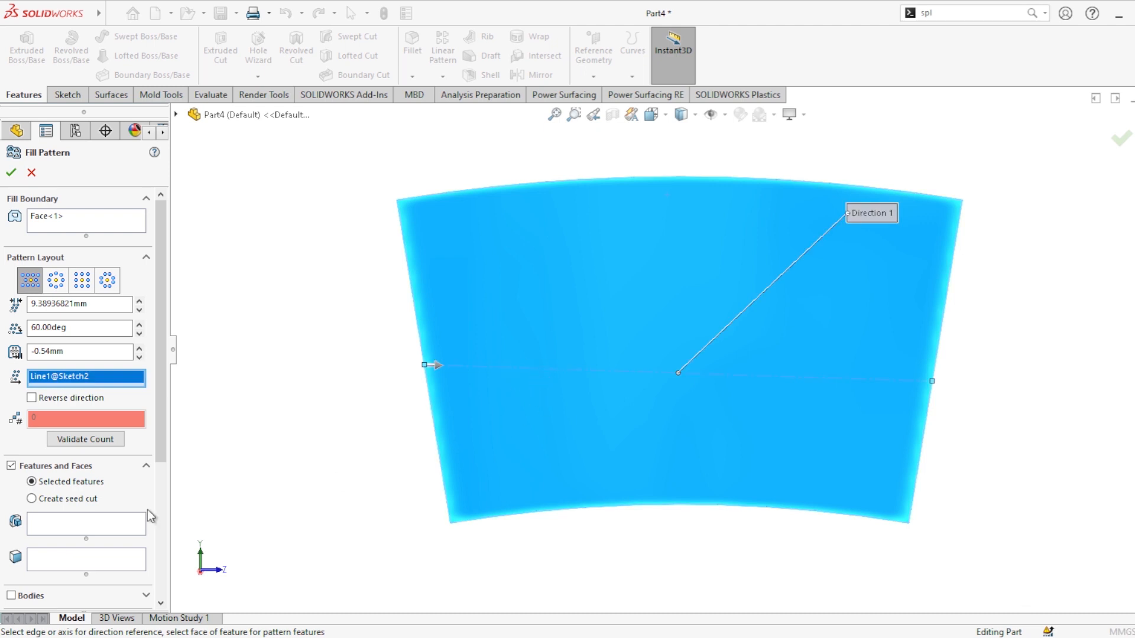
pyautogui.click(32, 499)
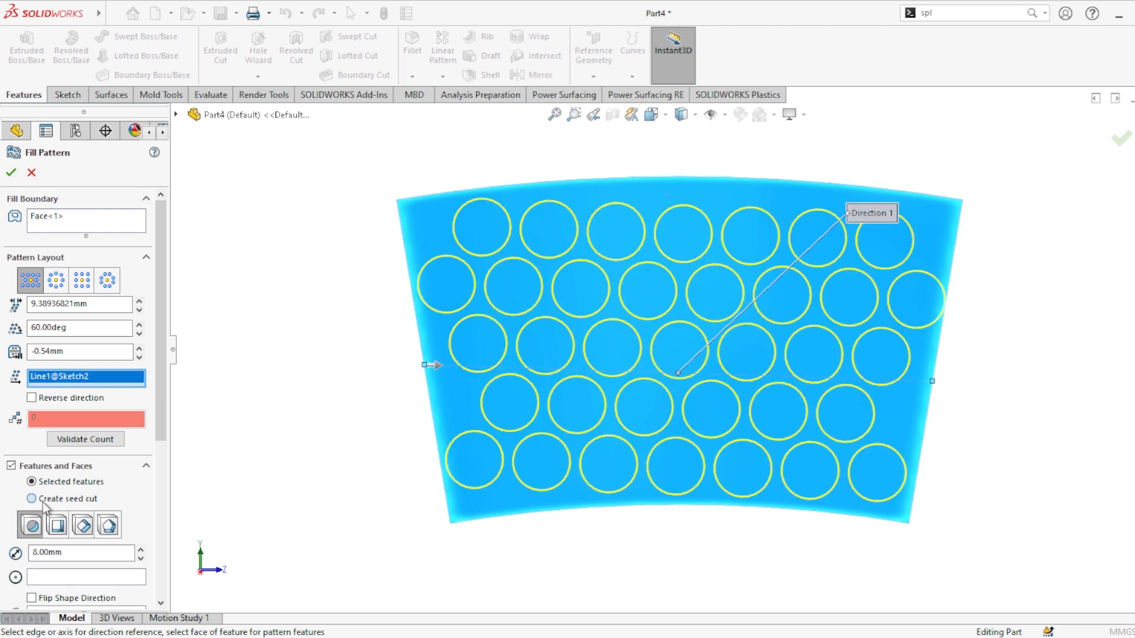
pyautogui.click(83, 526)
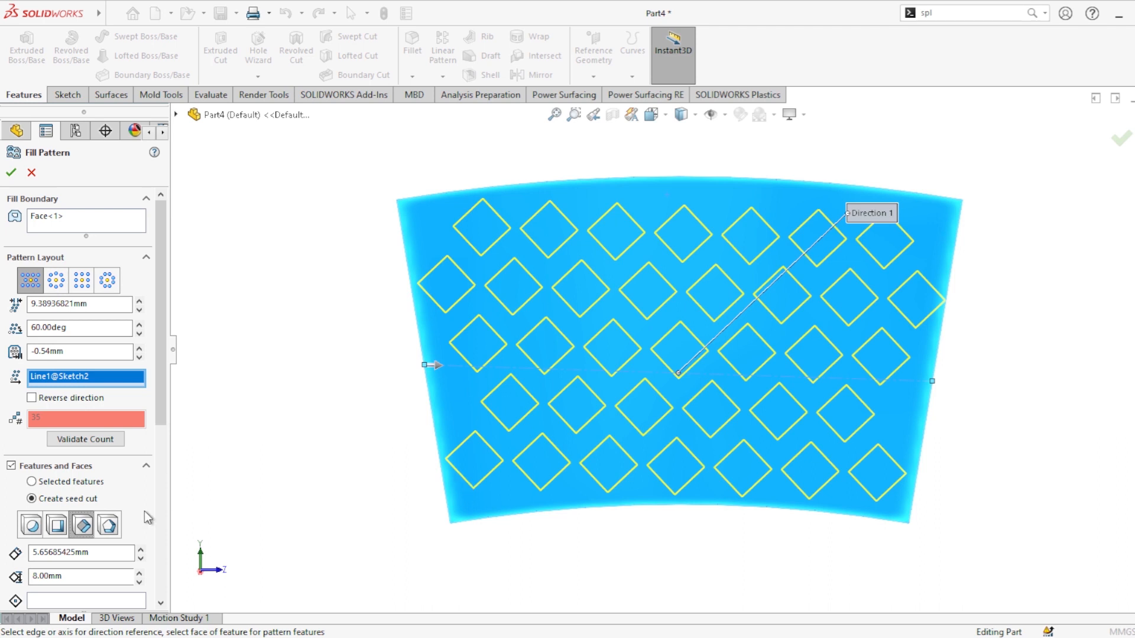
# Step: Set the diamond seed cut size to 6 mm
pyautogui.moveTo(98, 578); pyautogui.dragTo(12, 570)
pyautogui.write('6')
pyautogui.press('Return')
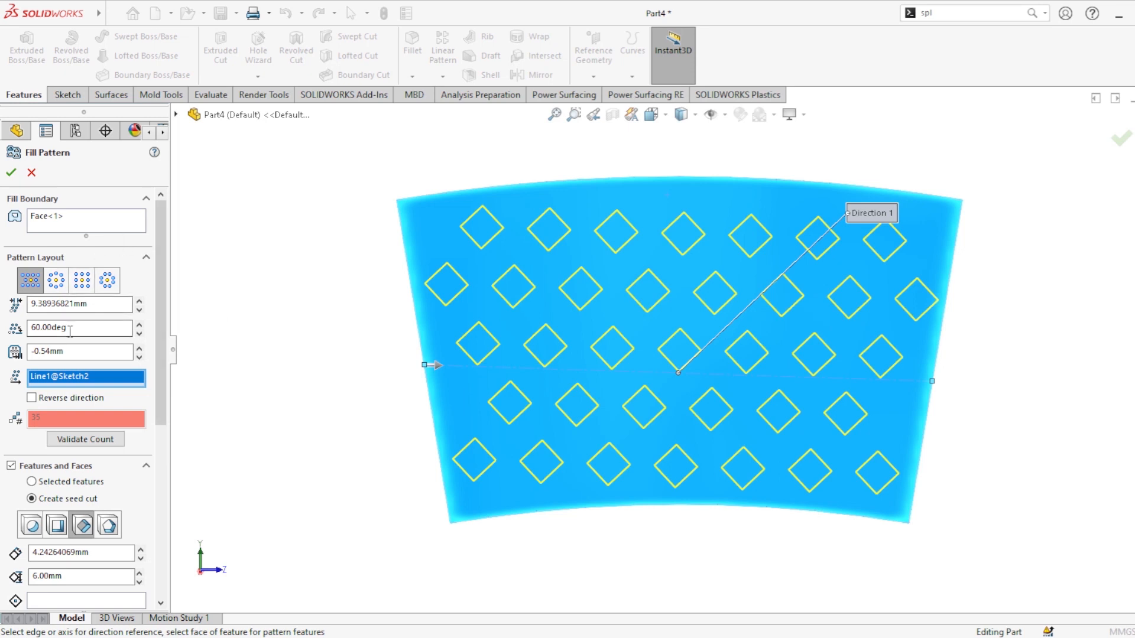
# Step: Set the pattern spacing to 8 mm and then to 9 mm
pyautogui.moveTo(114, 308); pyautogui.dragTo(27, 315)
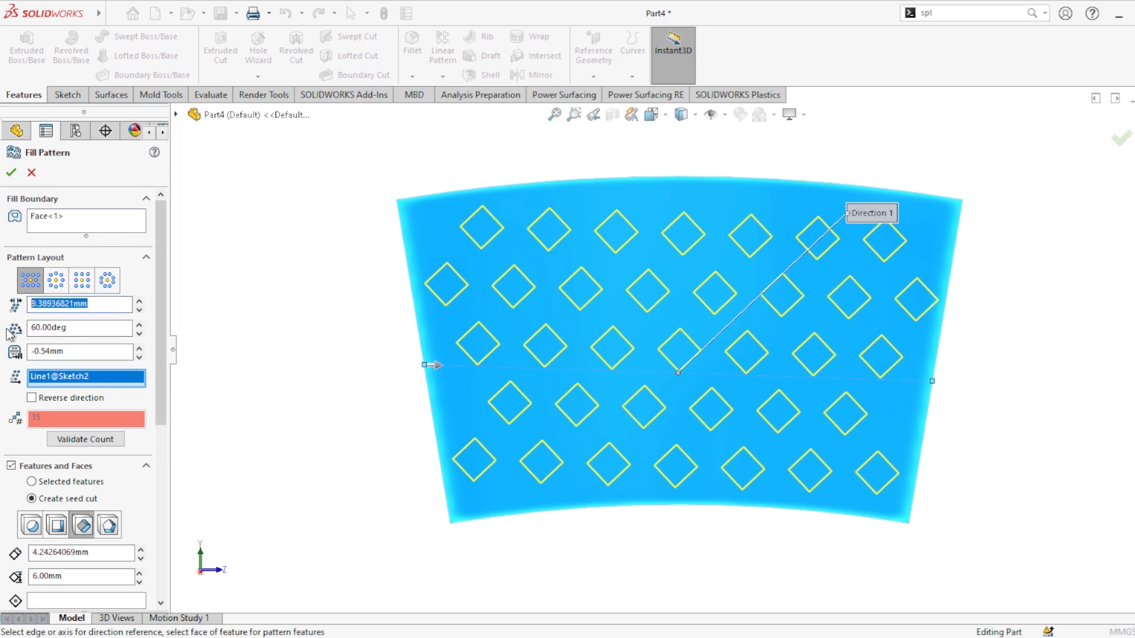
pyautogui.write('8')
pyautogui.press('Return')
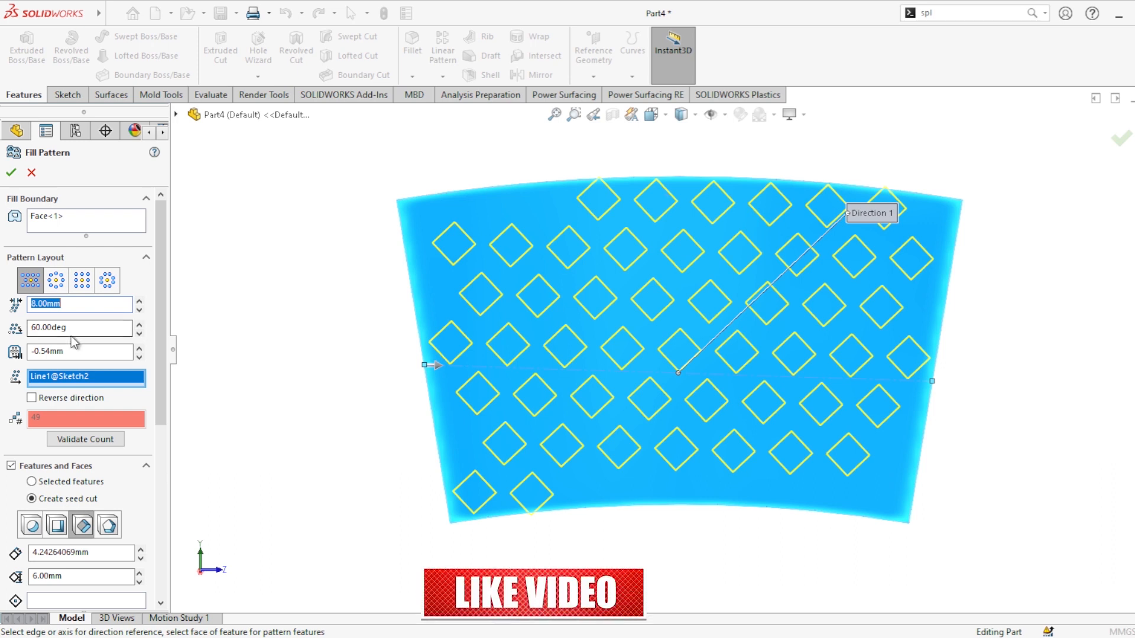
pyautogui.doubleClick(103, 304)
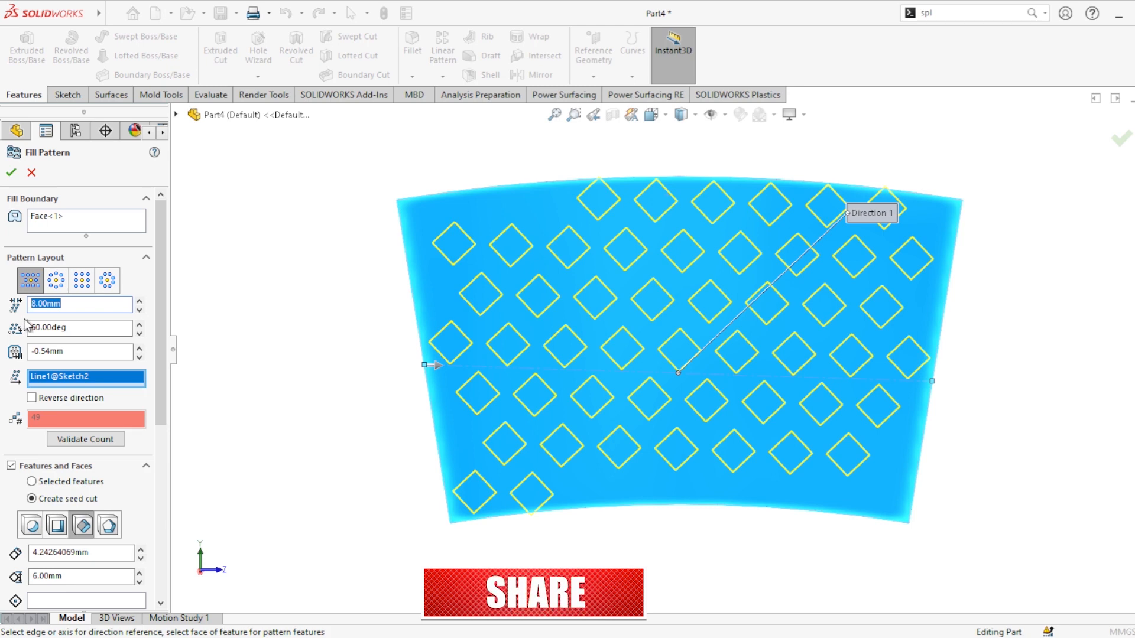
pyautogui.write('9')
pyautogui.press('Return')
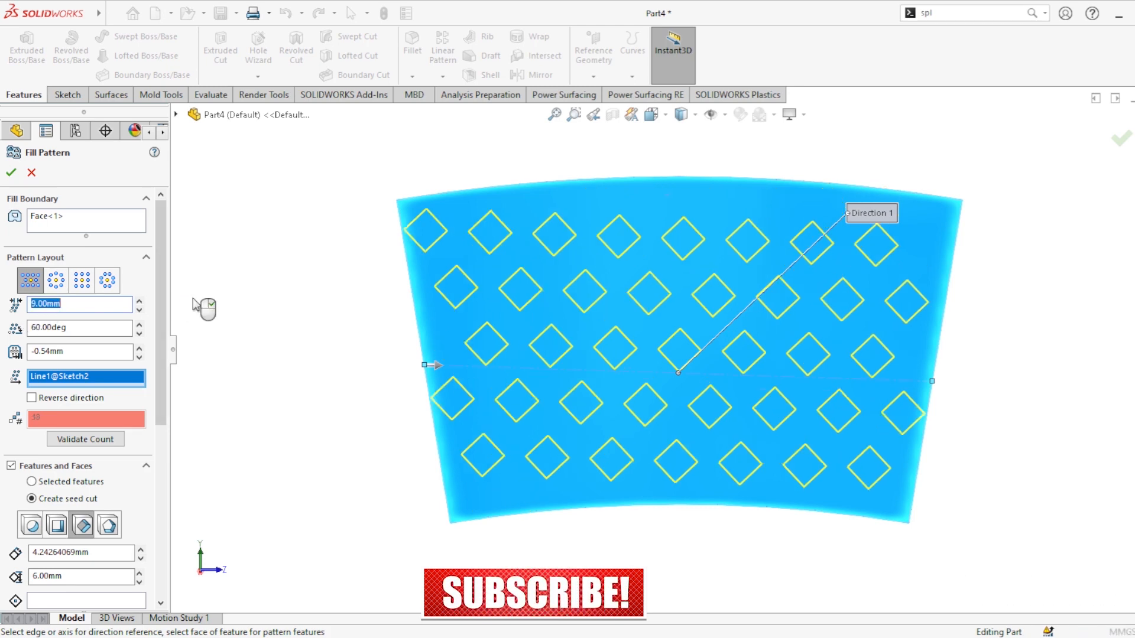
# Step: Set the pattern's stagger angle to 30 degrees
pyautogui.click(99, 327)
pyautogui.doubleClick(98, 327)
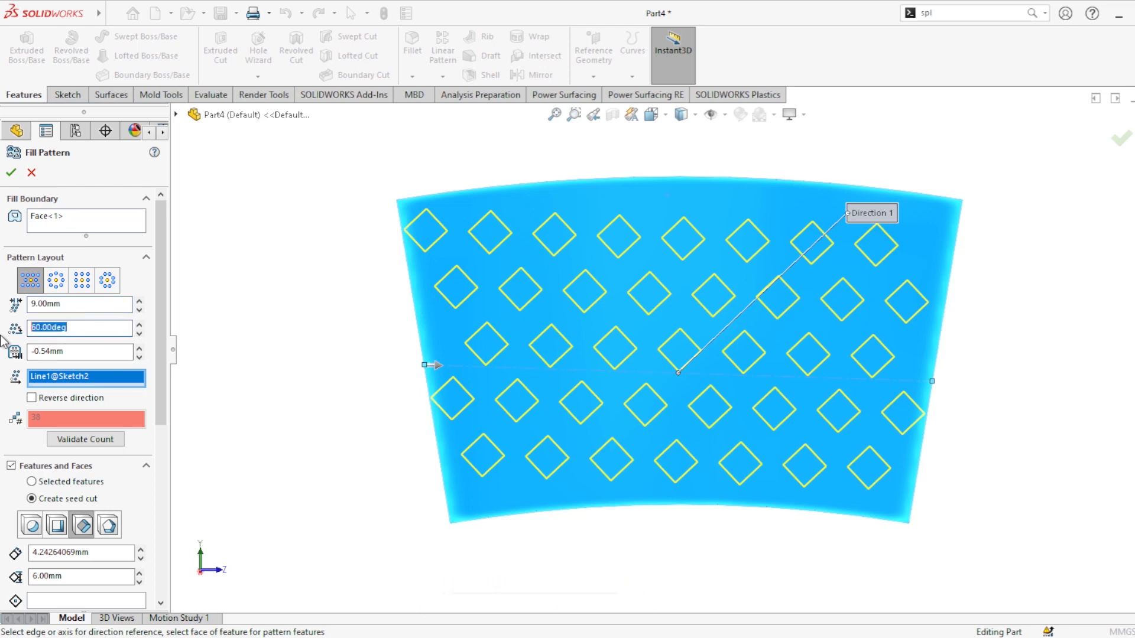
pyautogui.write('30')
pyautogui.press('Return')
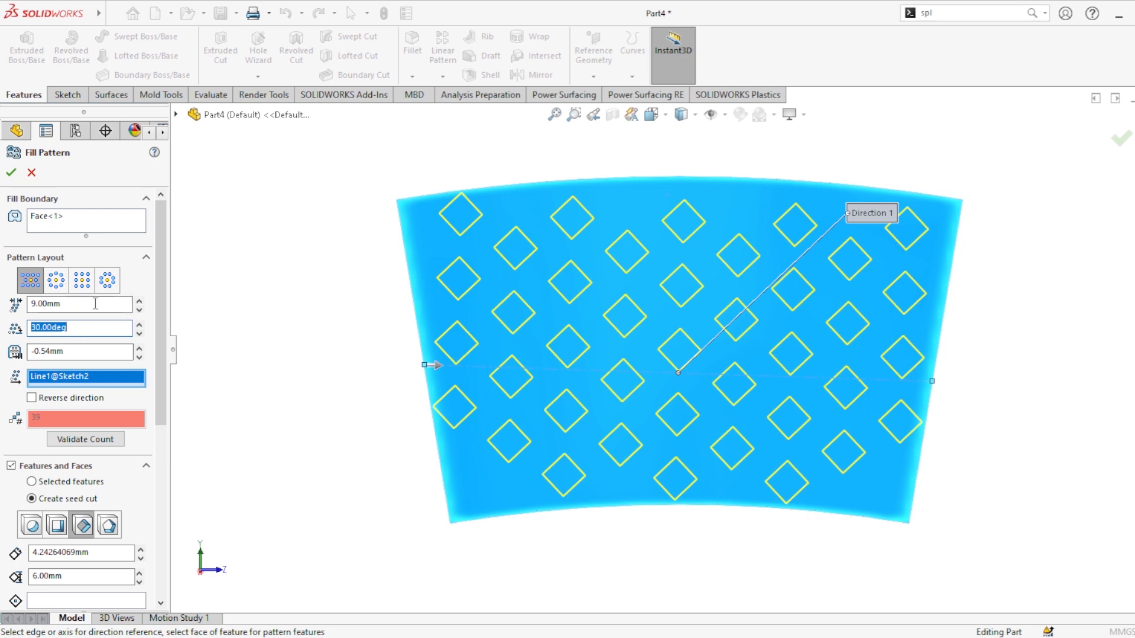
# Step: Set the pattern spacing to 10 mm
pyautogui.moveTo(96, 304); pyautogui.dragTo(1, 318)
pyautogui.write('1')
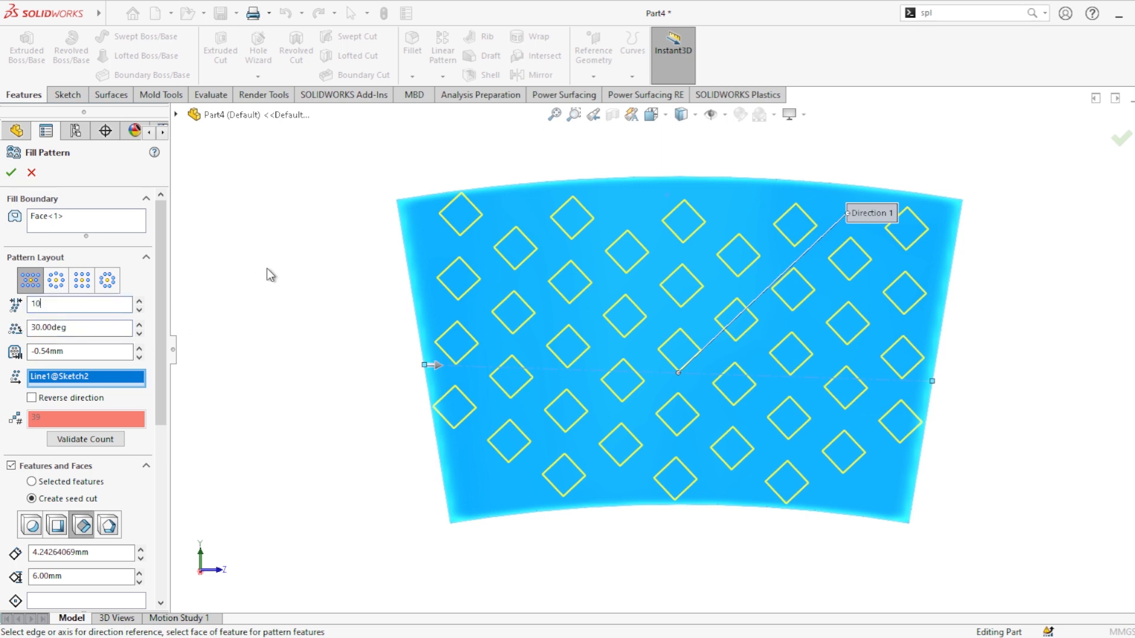
pyautogui.write('0')
pyautogui.press('Return')
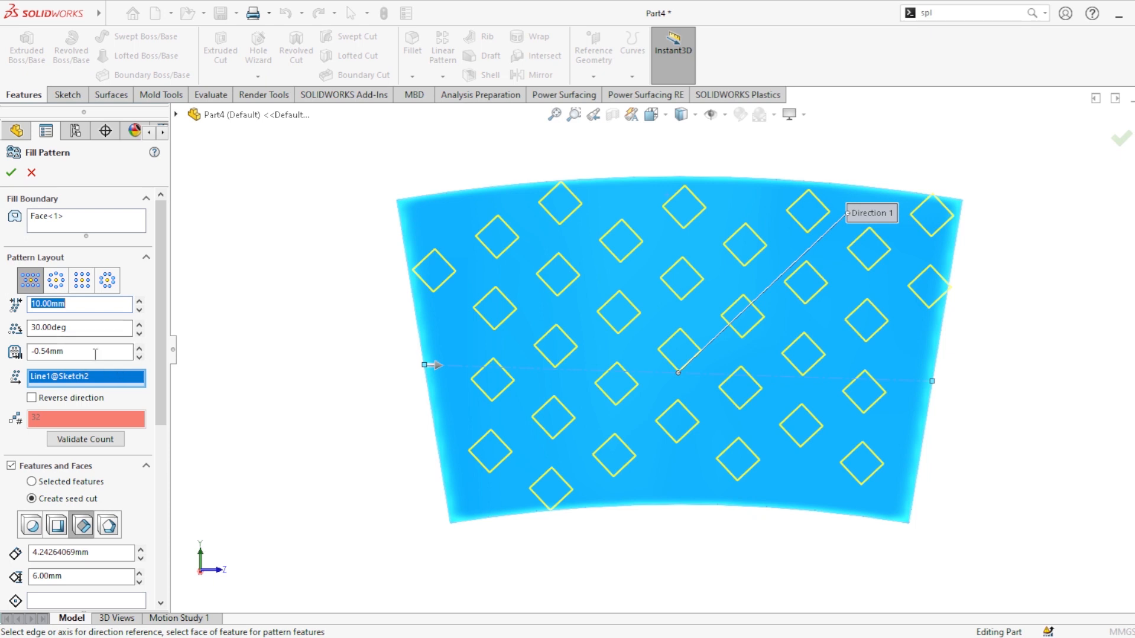
# Step: Try stepping the pattern margin value up and down
pyautogui.moveTo(110, 353); pyautogui.dragTo(37, 354)
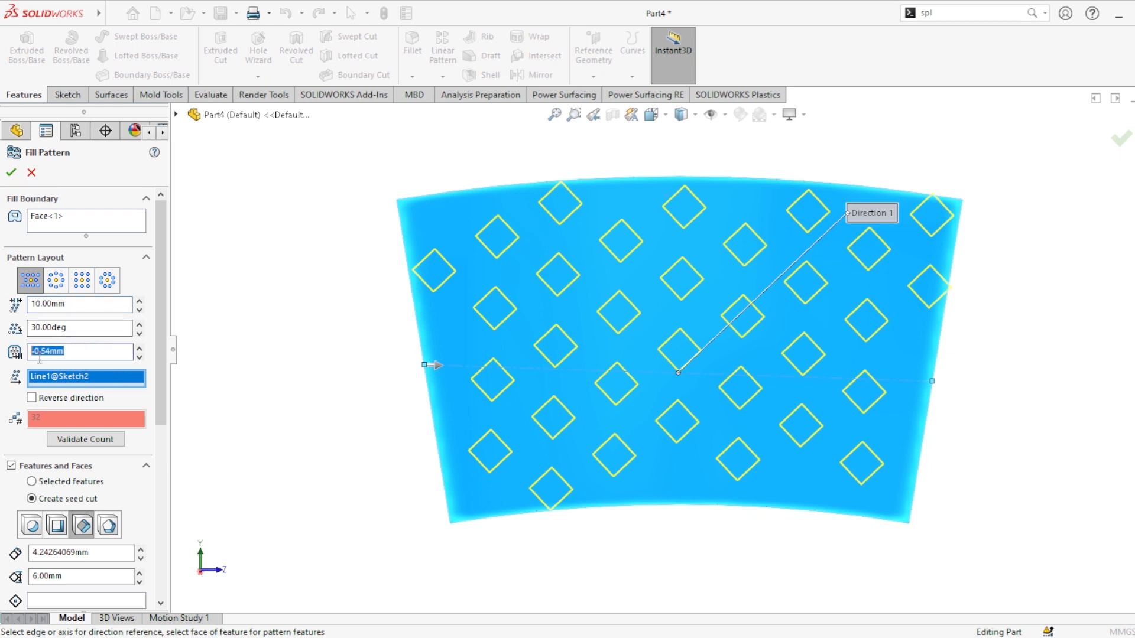
pyautogui.click(139, 358)
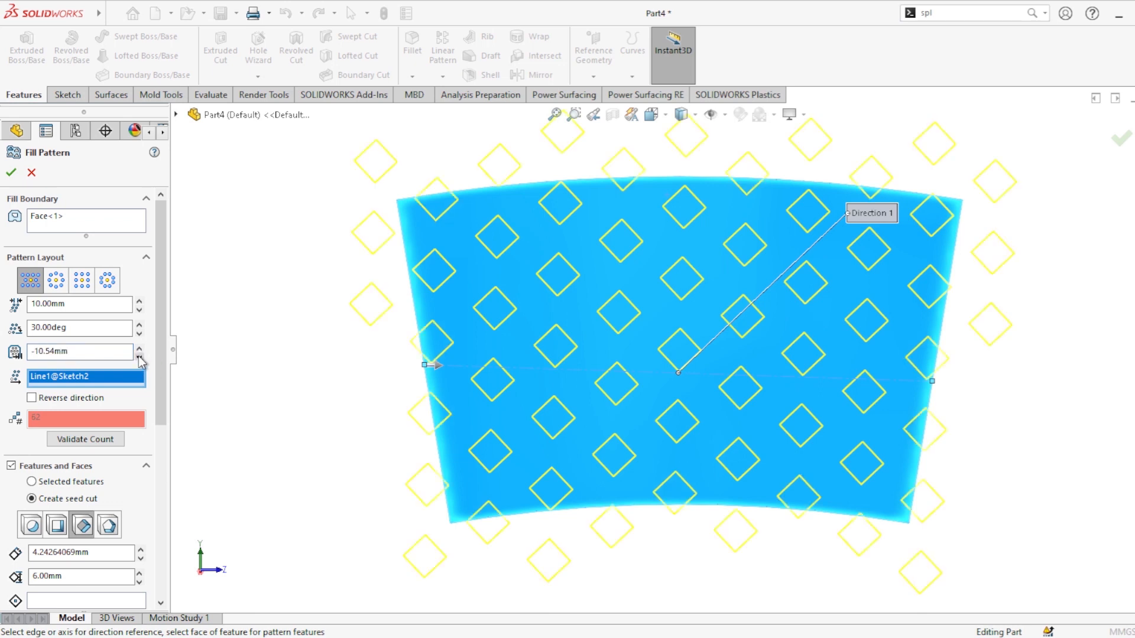
pyautogui.click(139, 349)
pyautogui.click(140, 349)
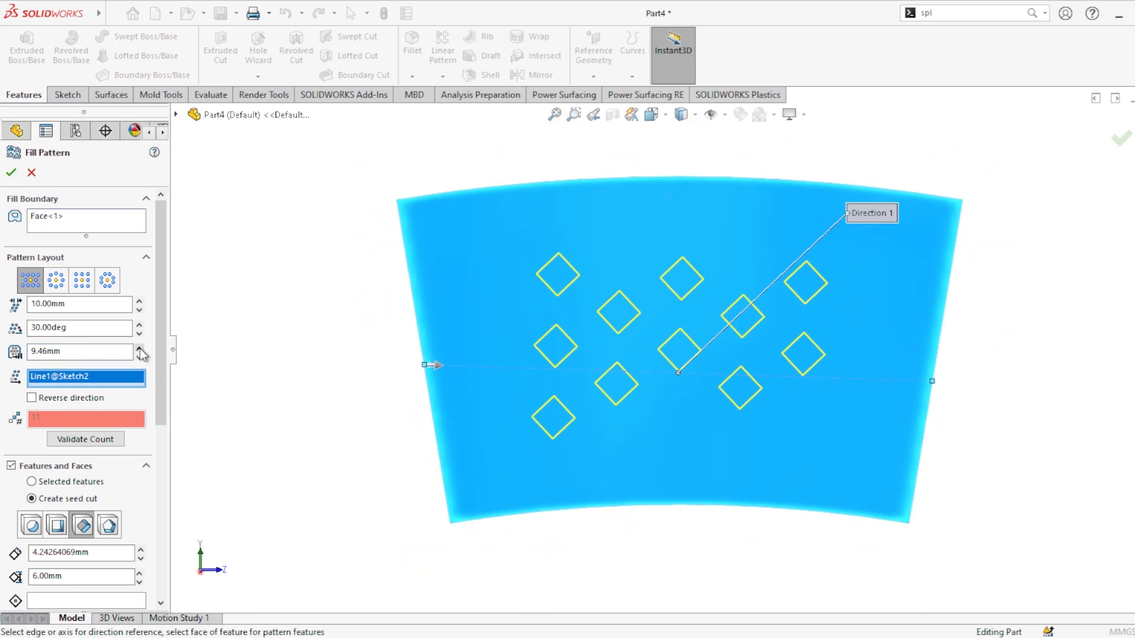
pyautogui.click(139, 358)
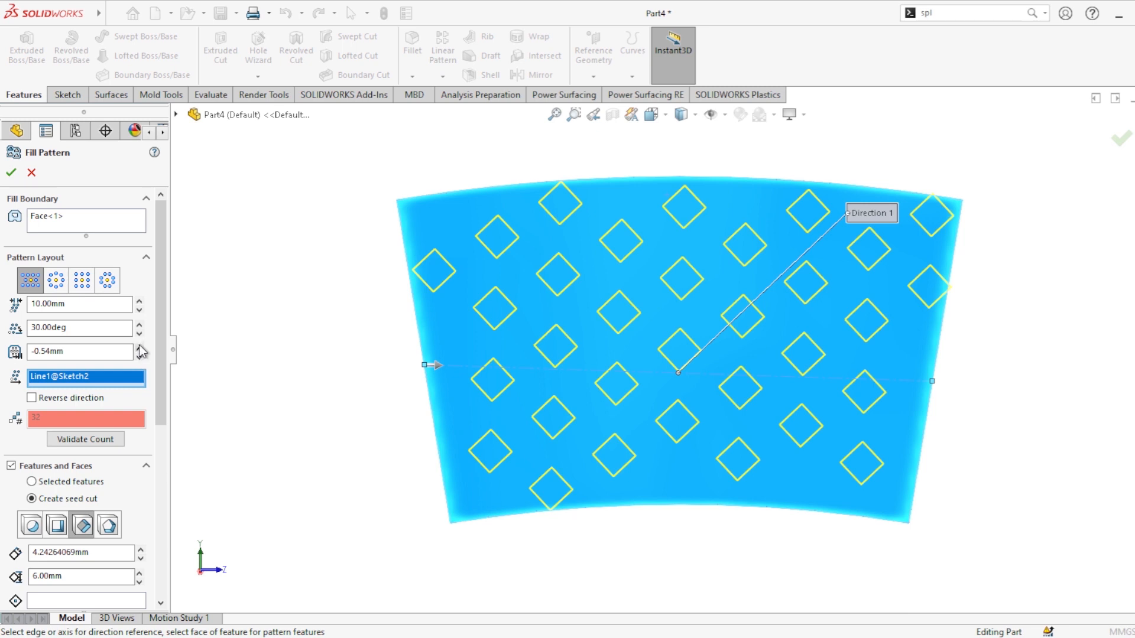
pyautogui.click(139, 348)
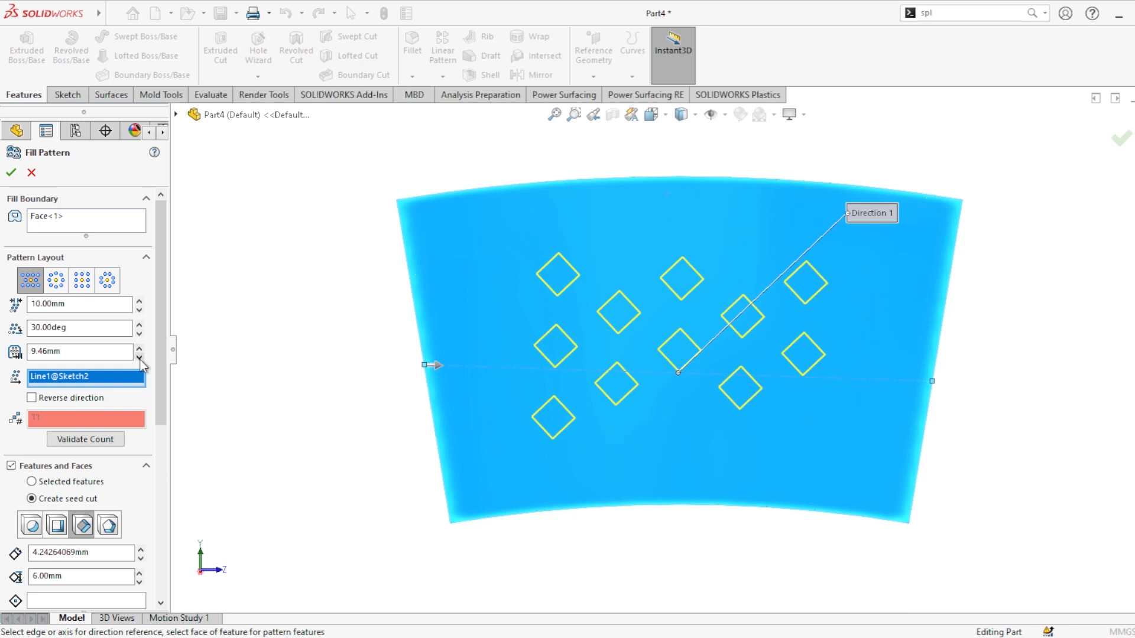
pyautogui.click(139, 358)
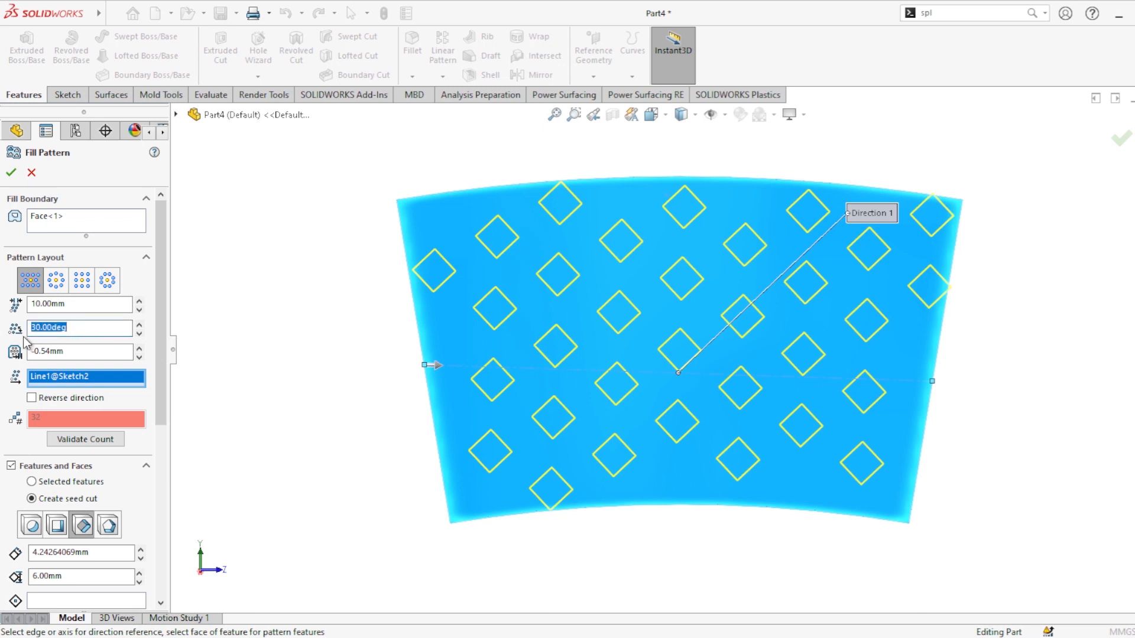
# Step: Set the stagger angle to 20 degrees and confirm the fill pattern
pyautogui.write('20')
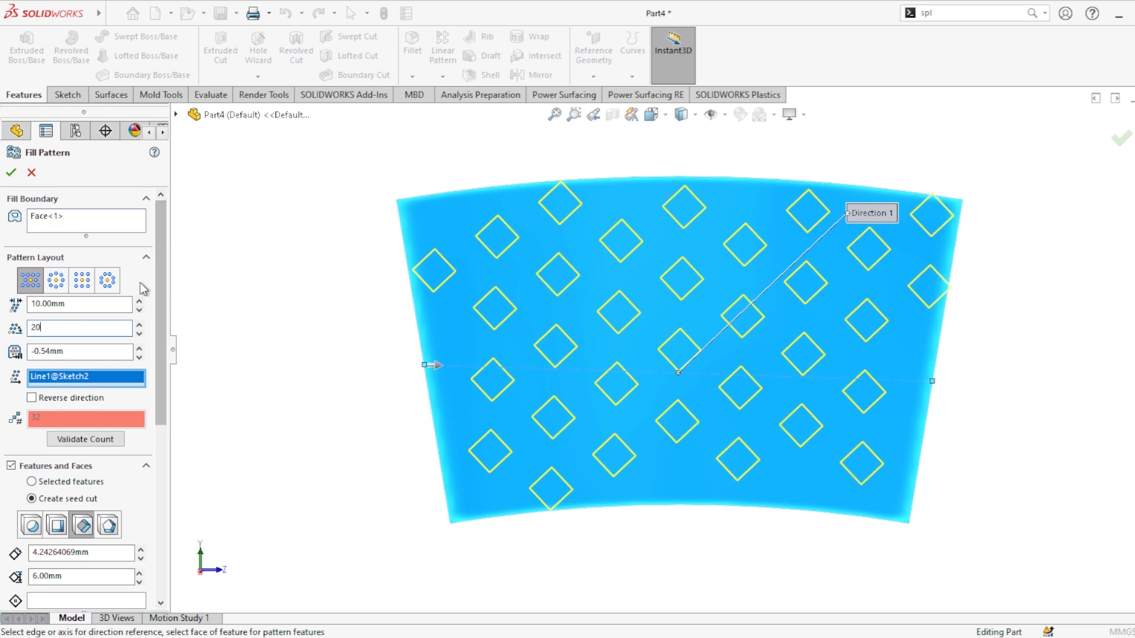
pyautogui.press('Return')
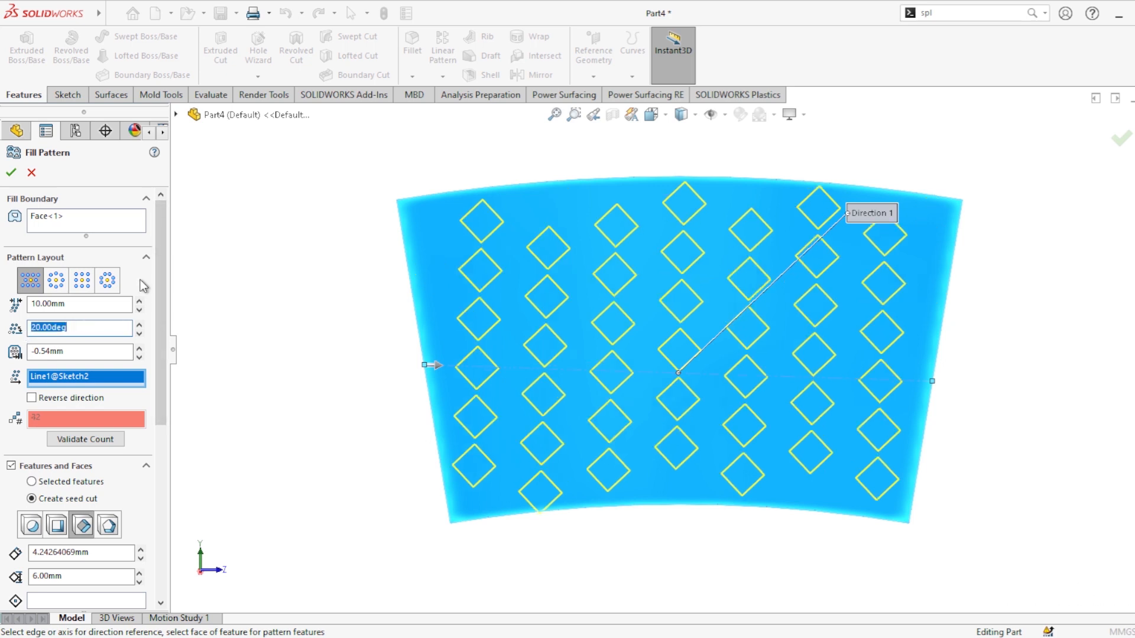
pyautogui.click(11, 172)
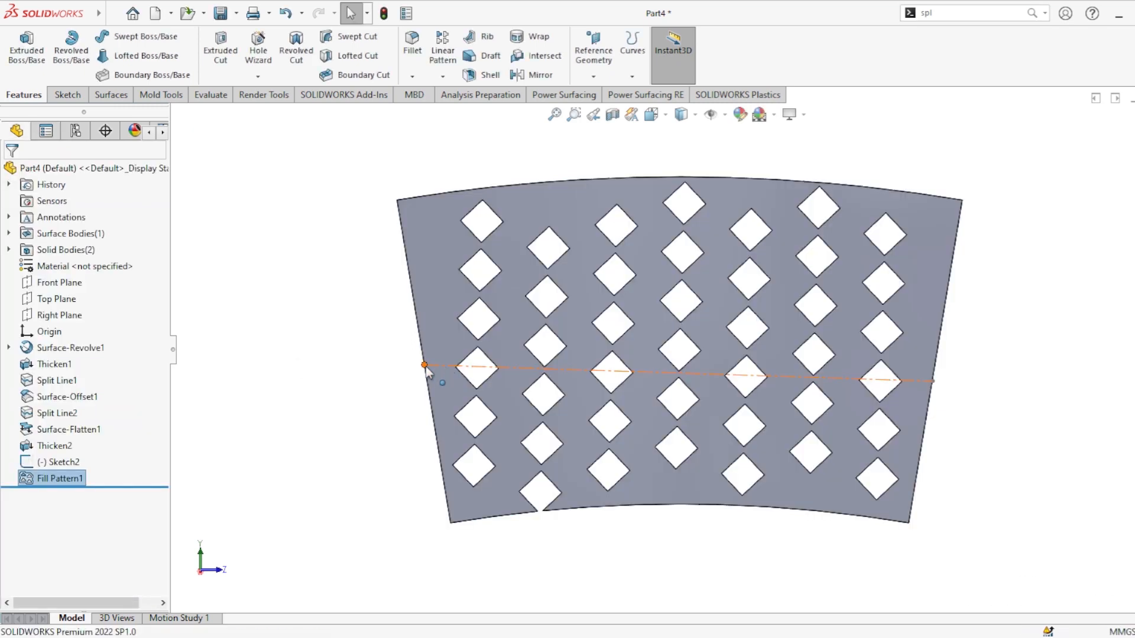
# Step: Show the hidden Split Line1 solid body of the cup
pyautogui.click(358, 361)
pyautogui.moveTo(644, 415); pyautogui.dragTo(993, 324, button='middle')
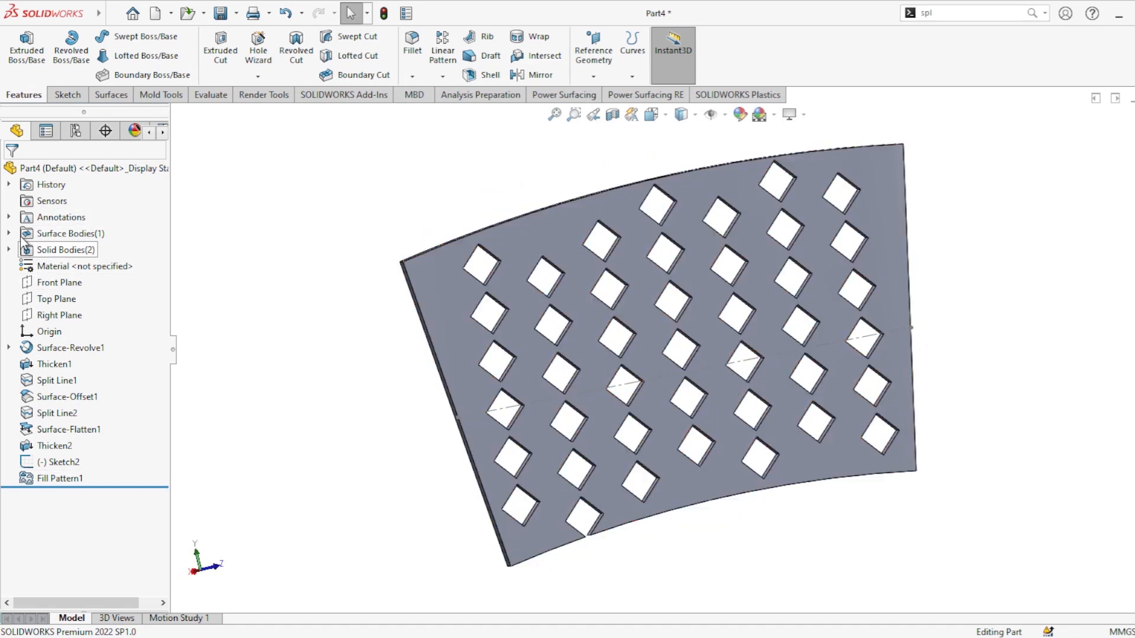
pyautogui.click(9, 250)
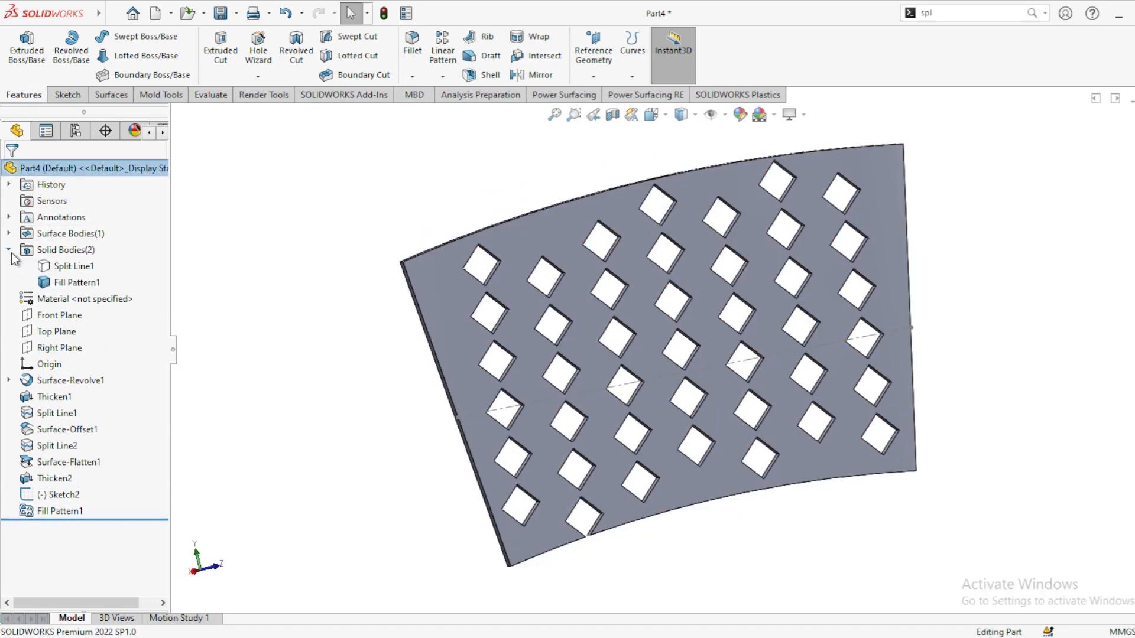
pyautogui.click(59, 267)
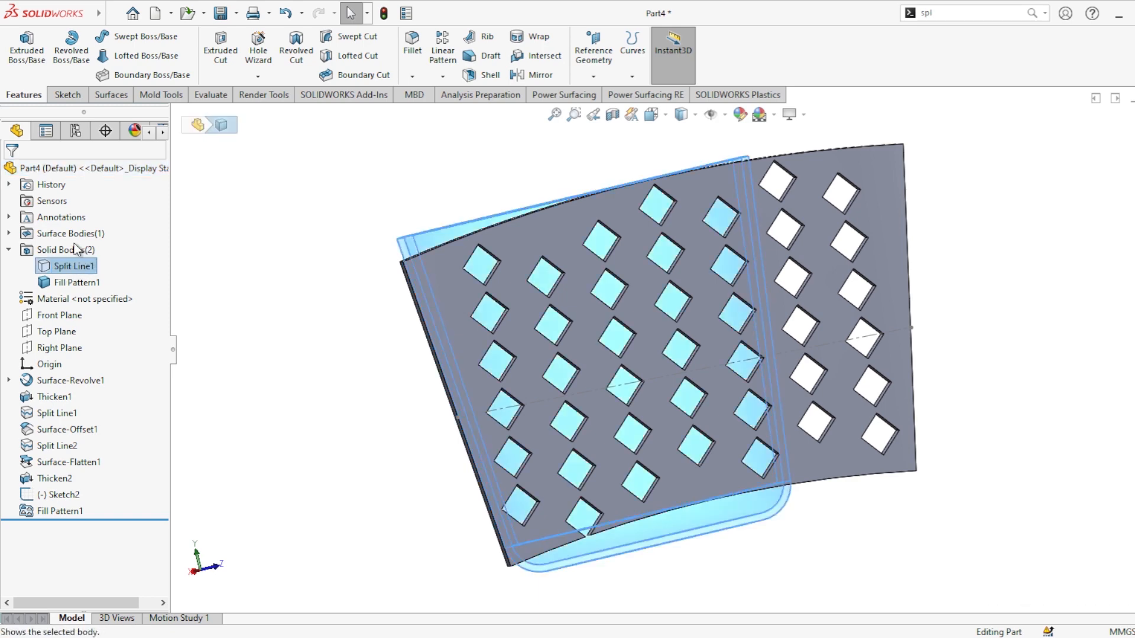
pyautogui.click(281, 297)
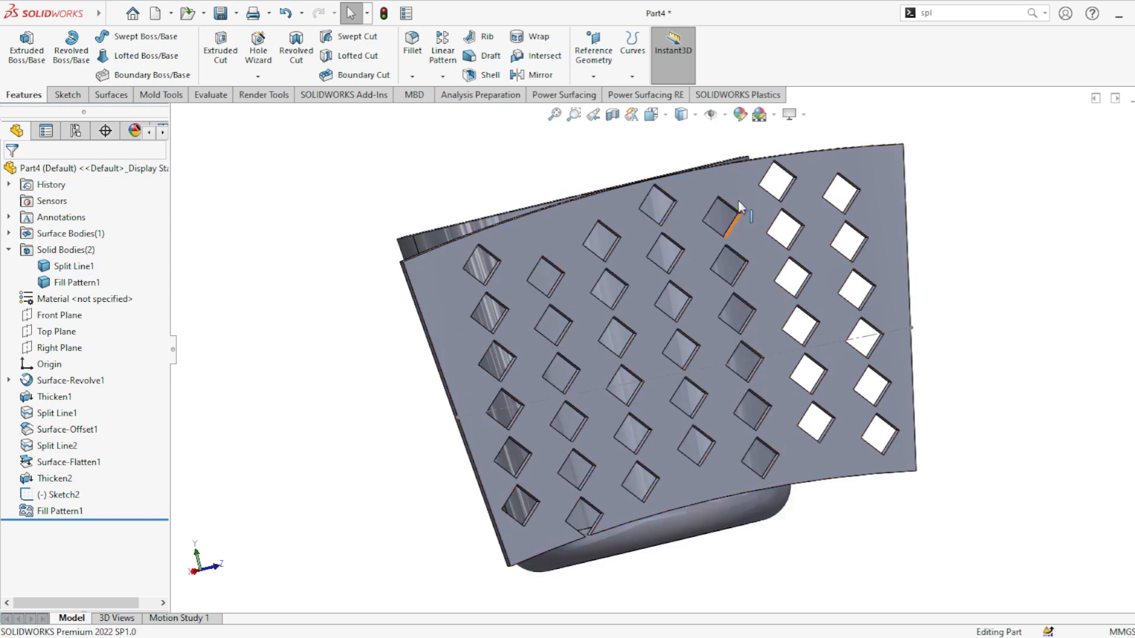
# Step: Start a Wrap with a sketch on the patterned panel's face and convert all of its inner loops
pyautogui.click(537, 36)
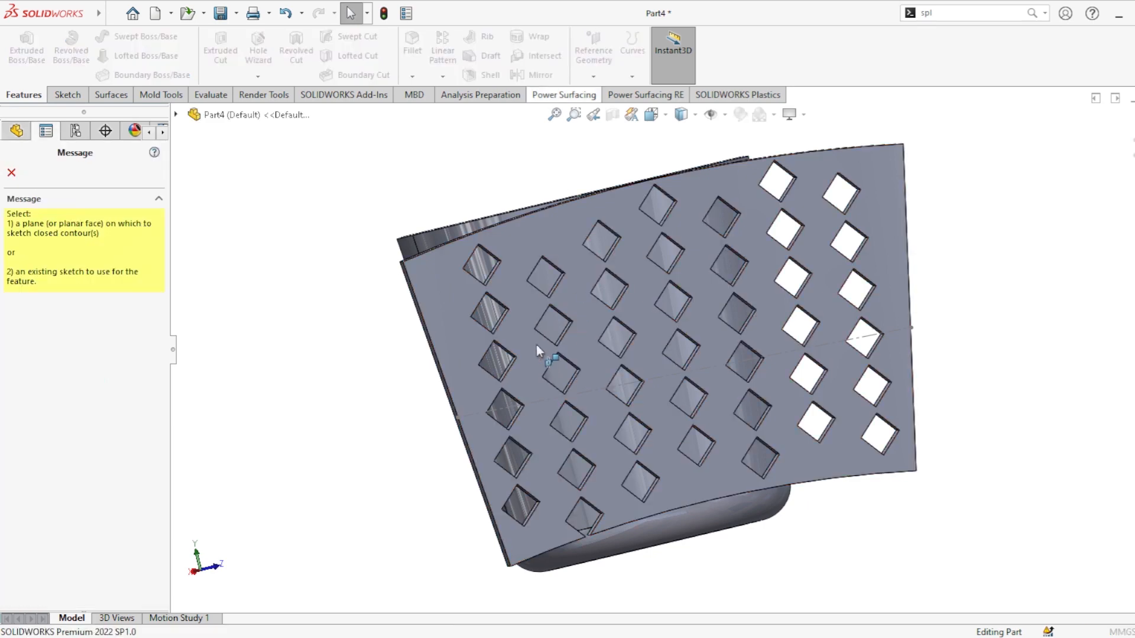
pyautogui.moveTo(537, 345)
pyautogui.mouseDown(button='middle')
pyautogui.moveTo(428, 321)
pyautogui.moveTo(436, 300)
pyautogui.mouseUp(button='middle')
pyautogui.click(435, 299)
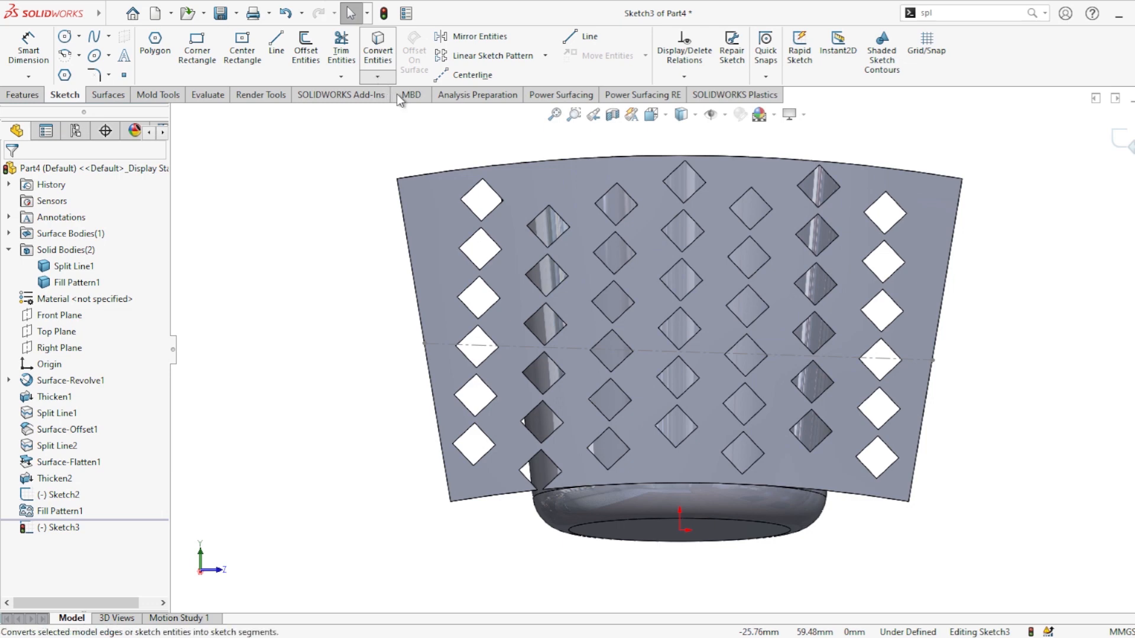
pyautogui.click(524, 198)
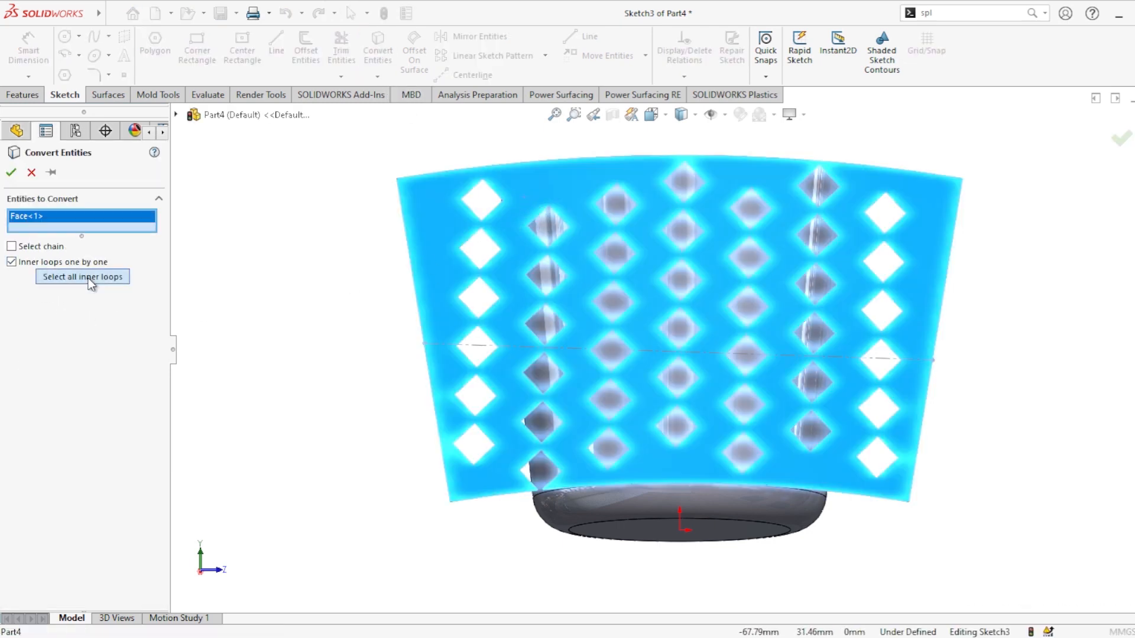
pyautogui.click(90, 282)
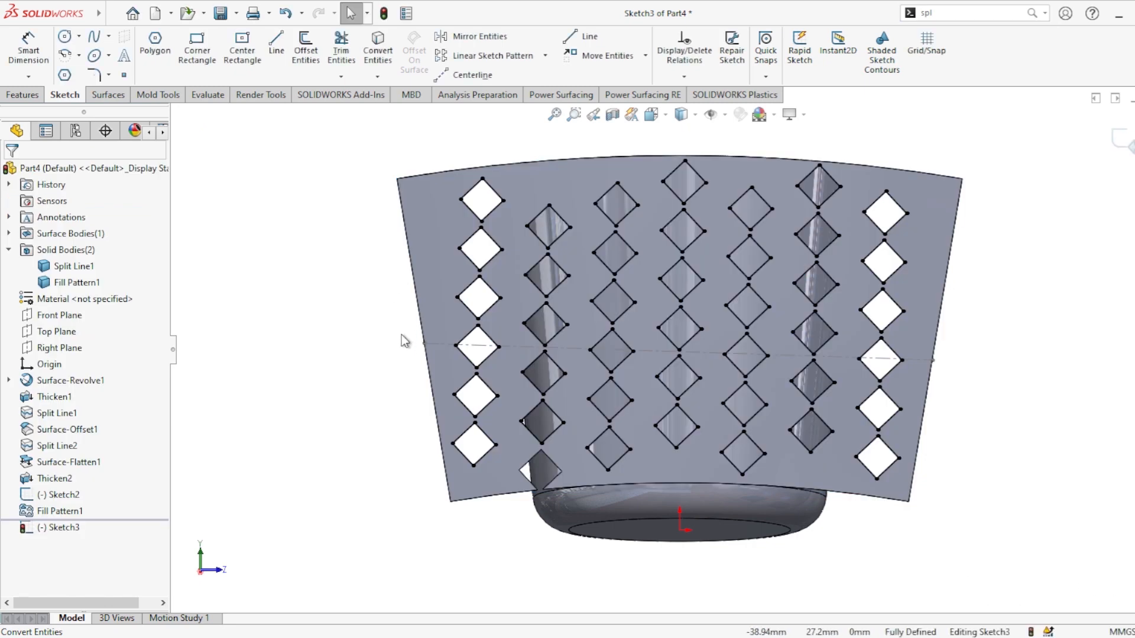
# Step: Exit the sketch and emboss-wrap Sketch3 onto the cup's outer face with a depth of 1 mm
pyautogui.moveTo(406, 337); pyautogui.dragTo(630, 282, button='middle')
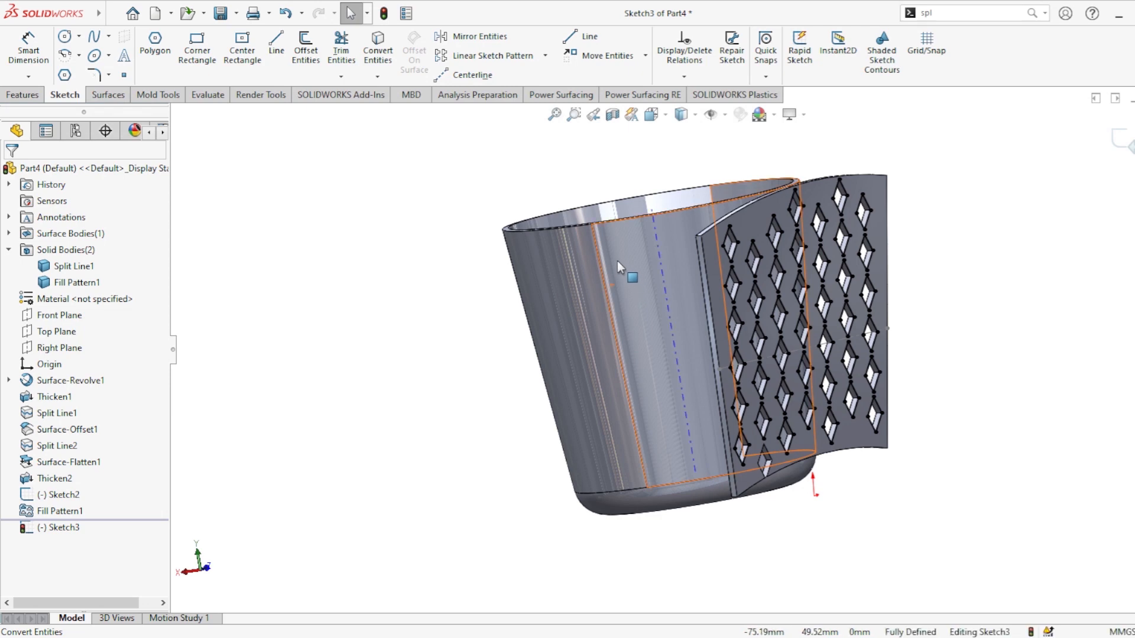
pyautogui.click(1129, 141)
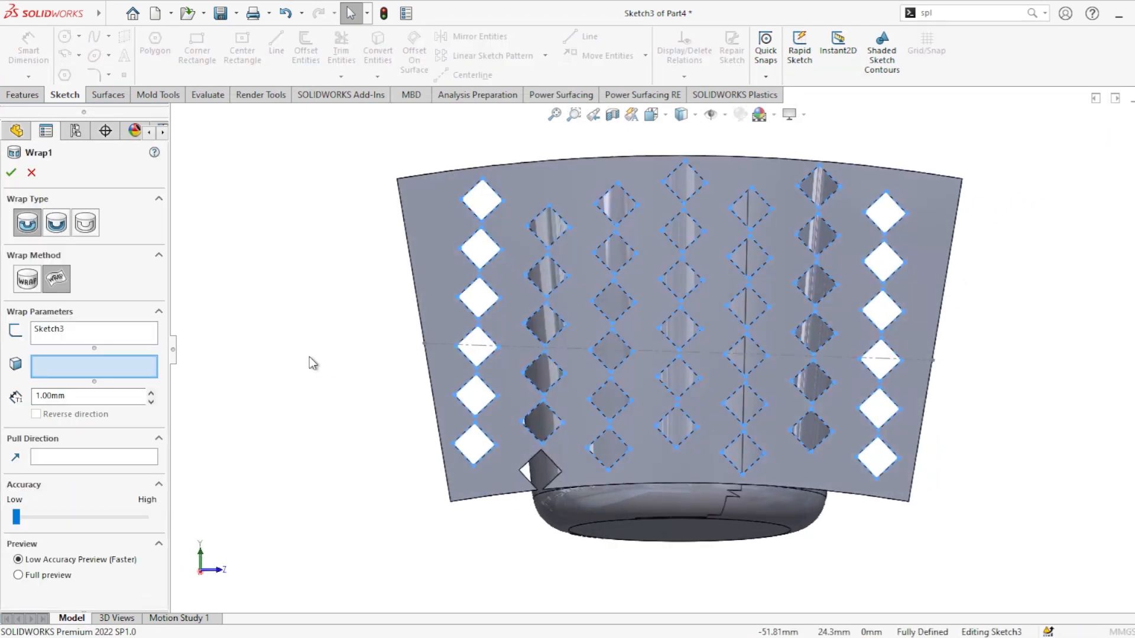
pyautogui.click(709, 273)
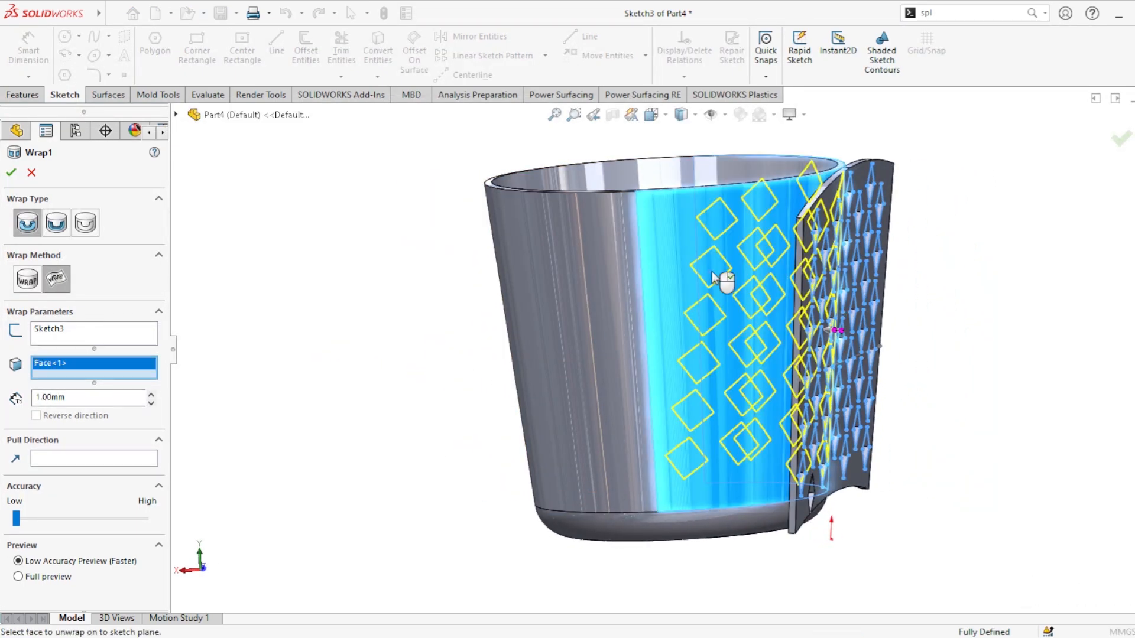
pyautogui.moveTo(780, 286); pyautogui.dragTo(687, 280, button='middle')
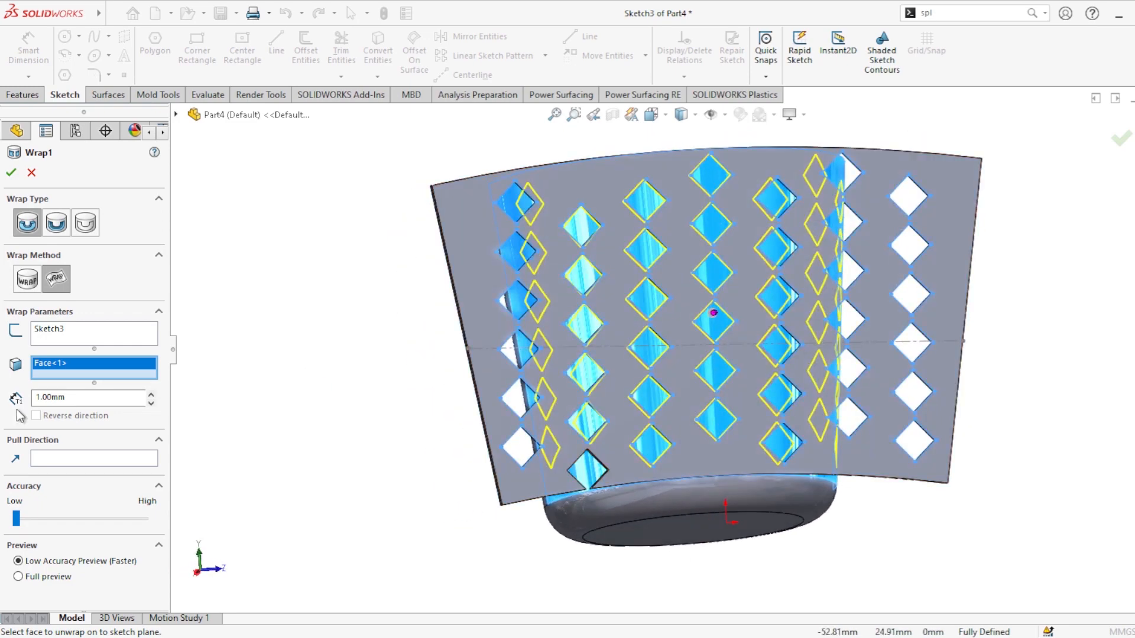
pyautogui.doubleClick(103, 397)
pyautogui.write('1')
pyautogui.press('Return')
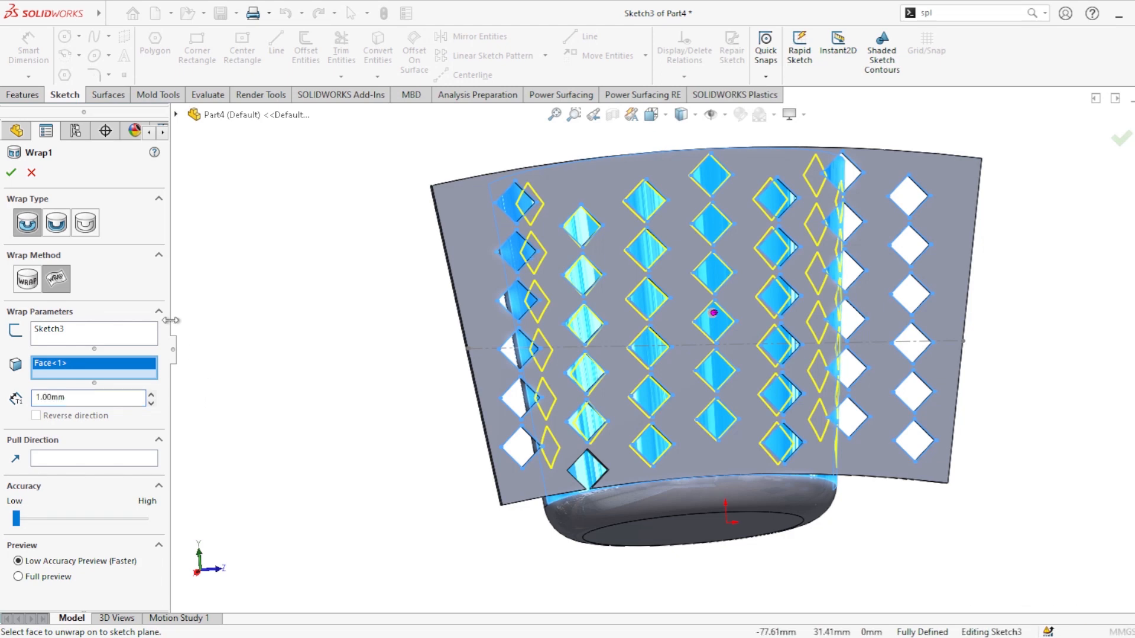
pyautogui.click(10, 172)
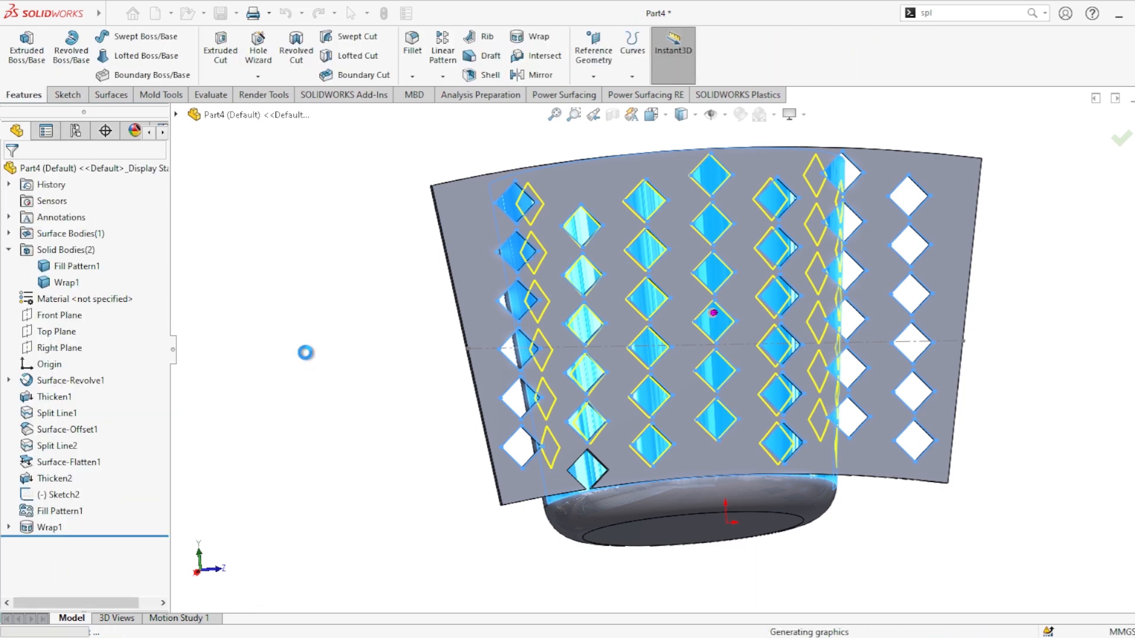
# Step: Hide the flattened patterned panel body
pyautogui.moveTo(329, 374); pyautogui.dragTo(374, 477, button='middle')
pyautogui.click(826, 184)
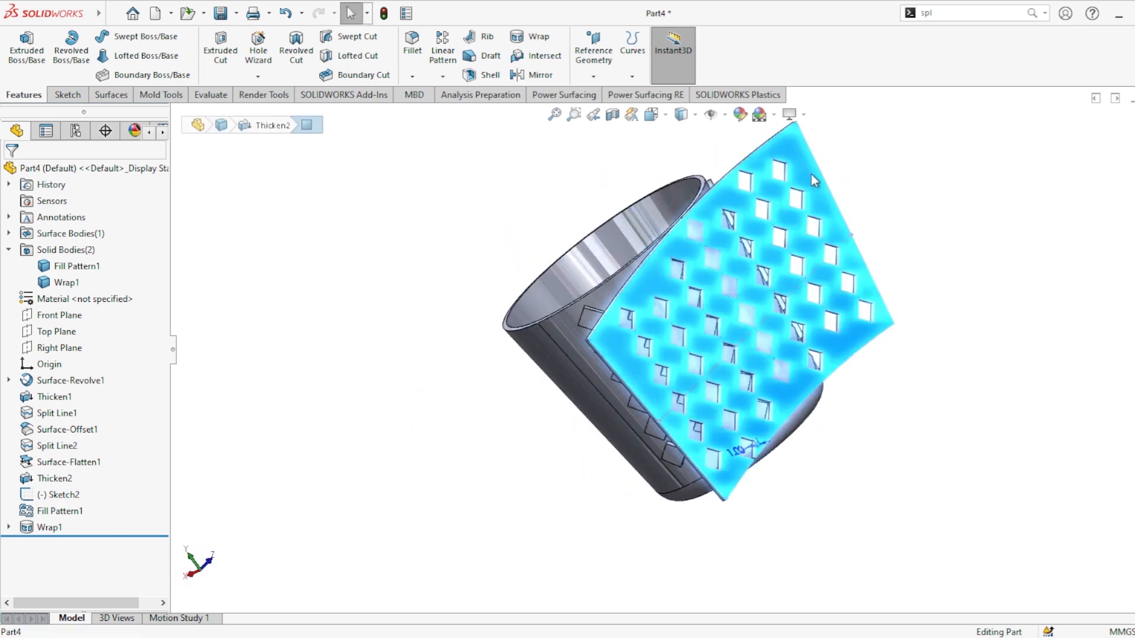
pyautogui.click(897, 127)
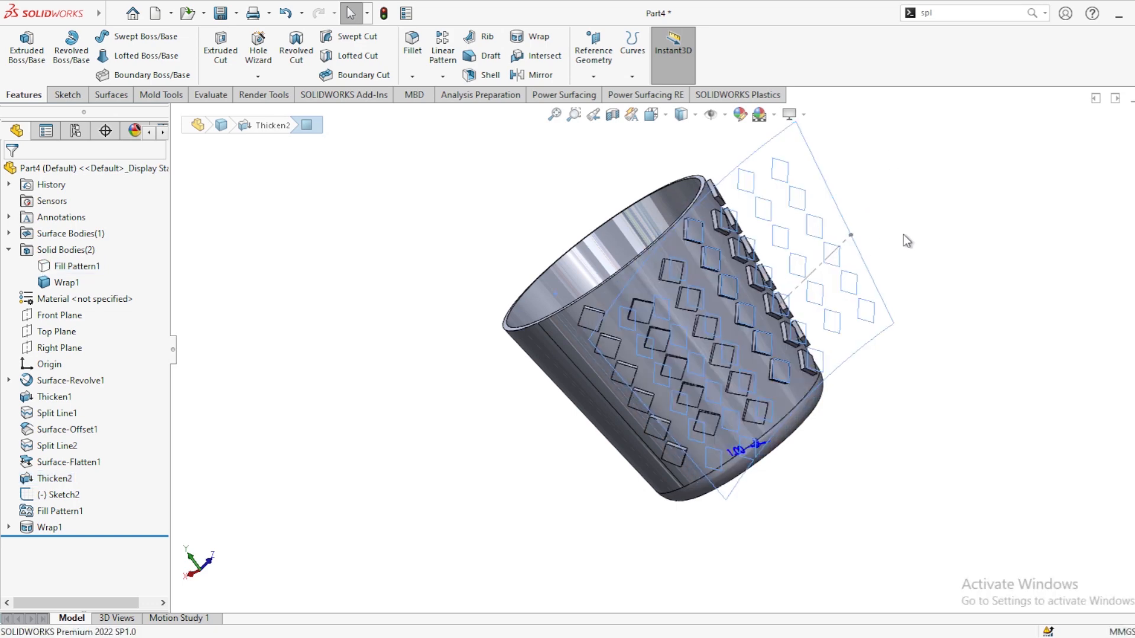
# Step: Edit the Wrap feature and enter a new emboss depth
pyautogui.moveTo(849, 337); pyautogui.dragTo(819, 431, button='middle')
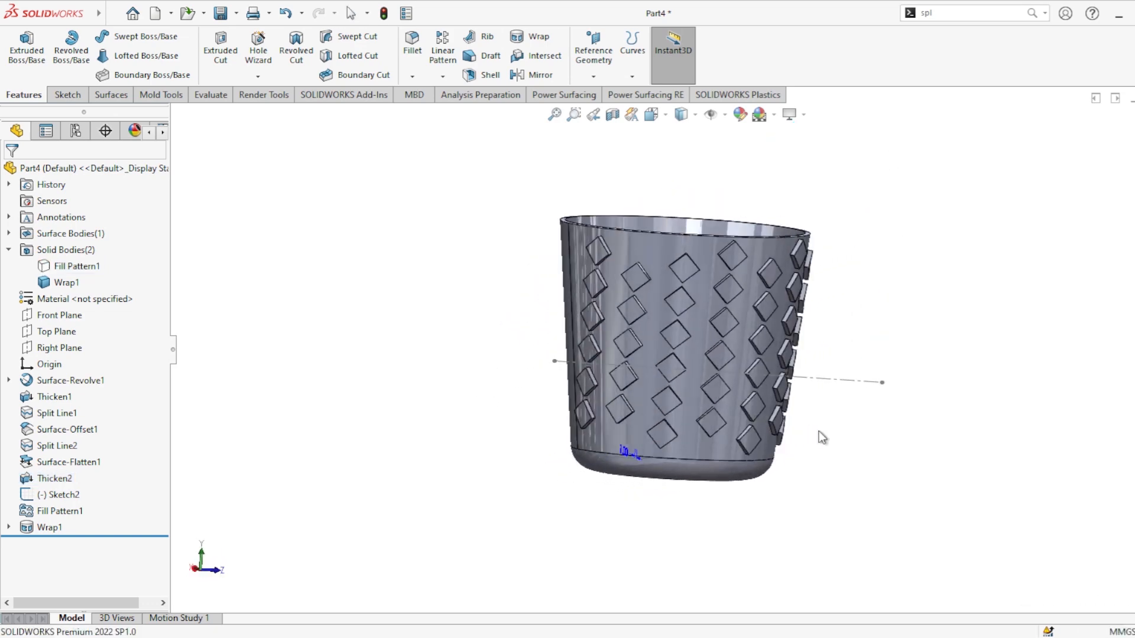
pyautogui.click(938, 345)
pyautogui.scroll(-3, 924, 321)
pyautogui.scroll(2, 807, 350)
pyautogui.moveTo(806, 351); pyautogui.dragTo(763, 381, button='middle')
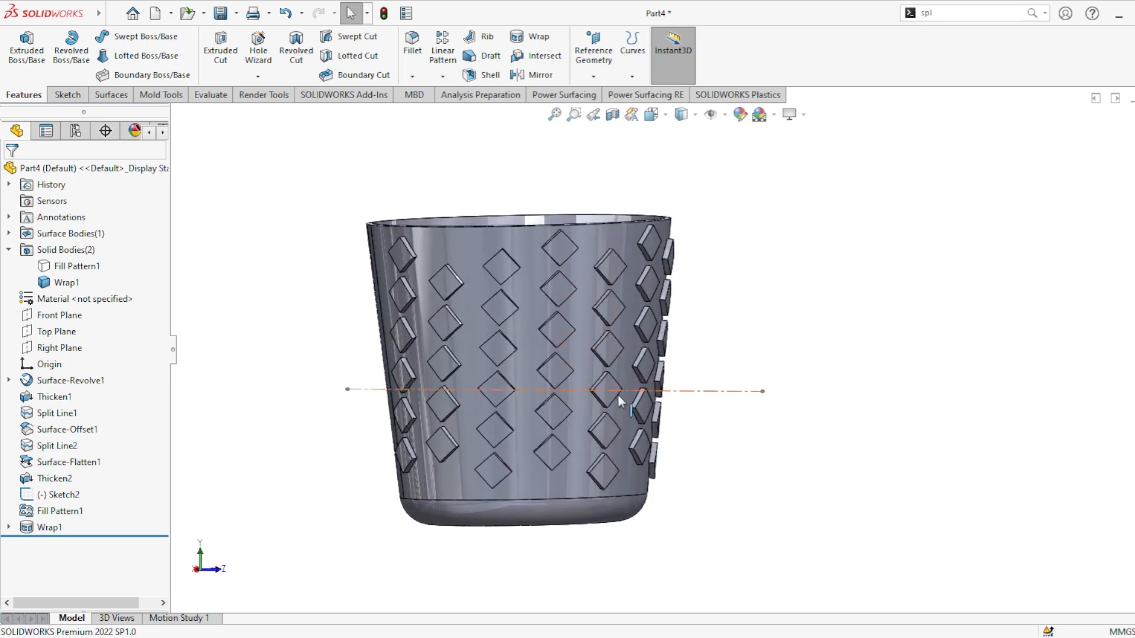
pyautogui.moveTo(619, 397); pyautogui.dragTo(650, 416, button='middle')
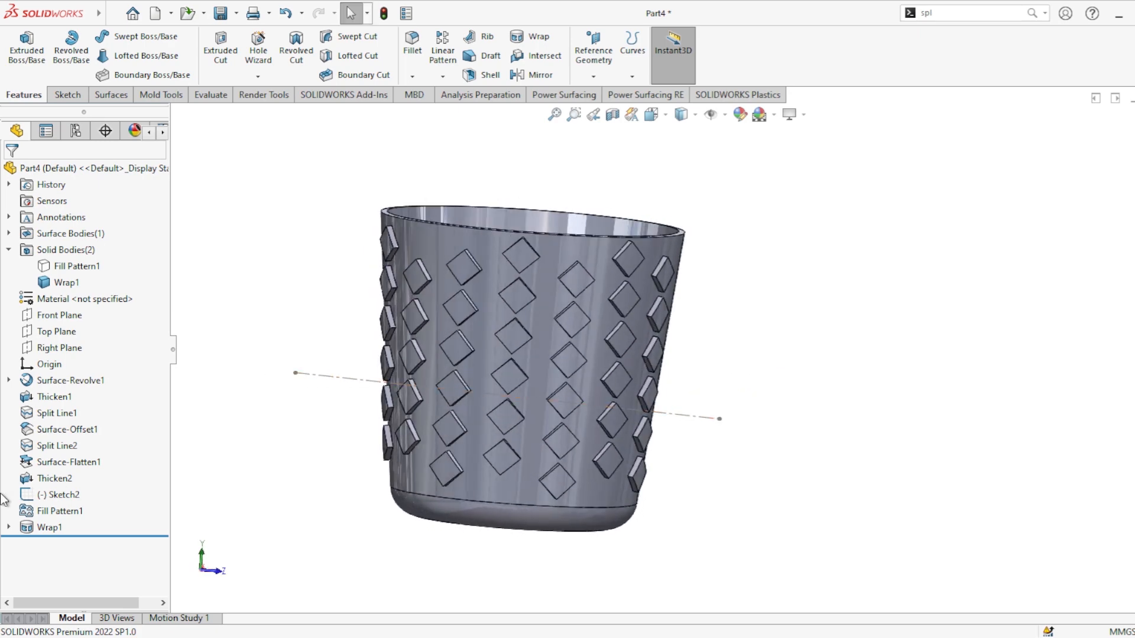
pyautogui.click(47, 528)
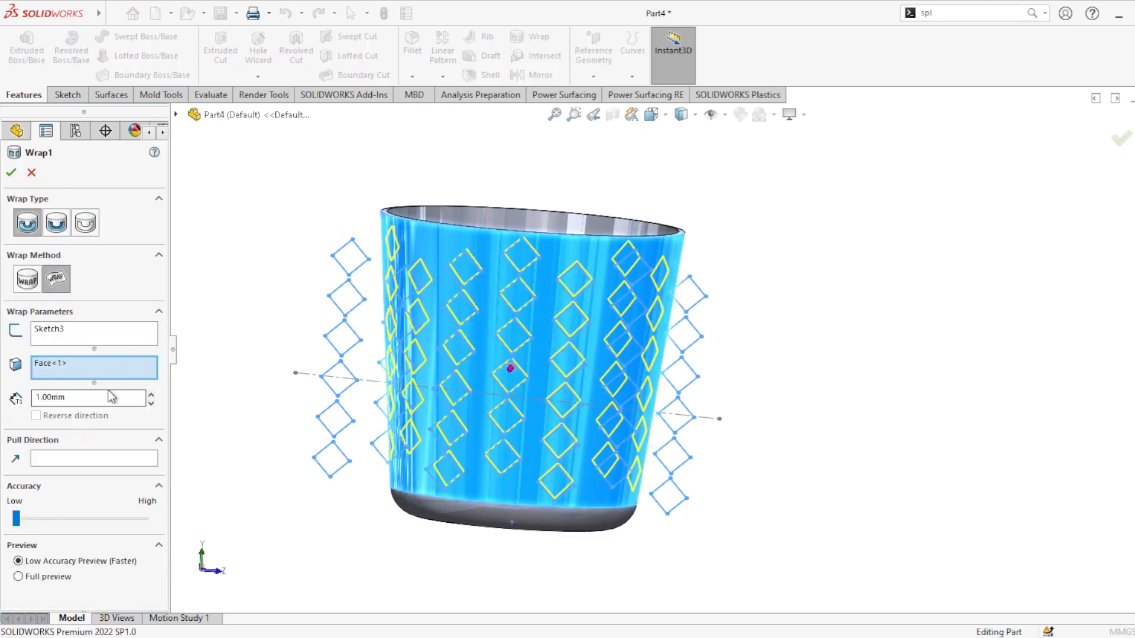
pyautogui.moveTo(101, 397); pyautogui.dragTo(1, 405)
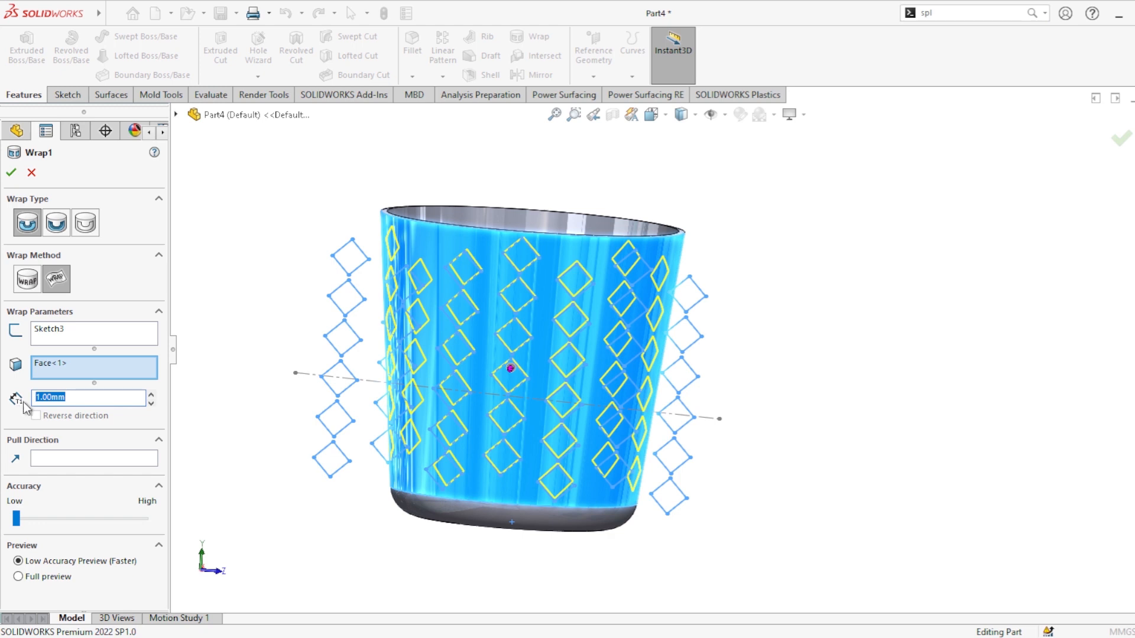
pyautogui.write('.5')
pyautogui.press('Return')
pyautogui.click(11, 172)
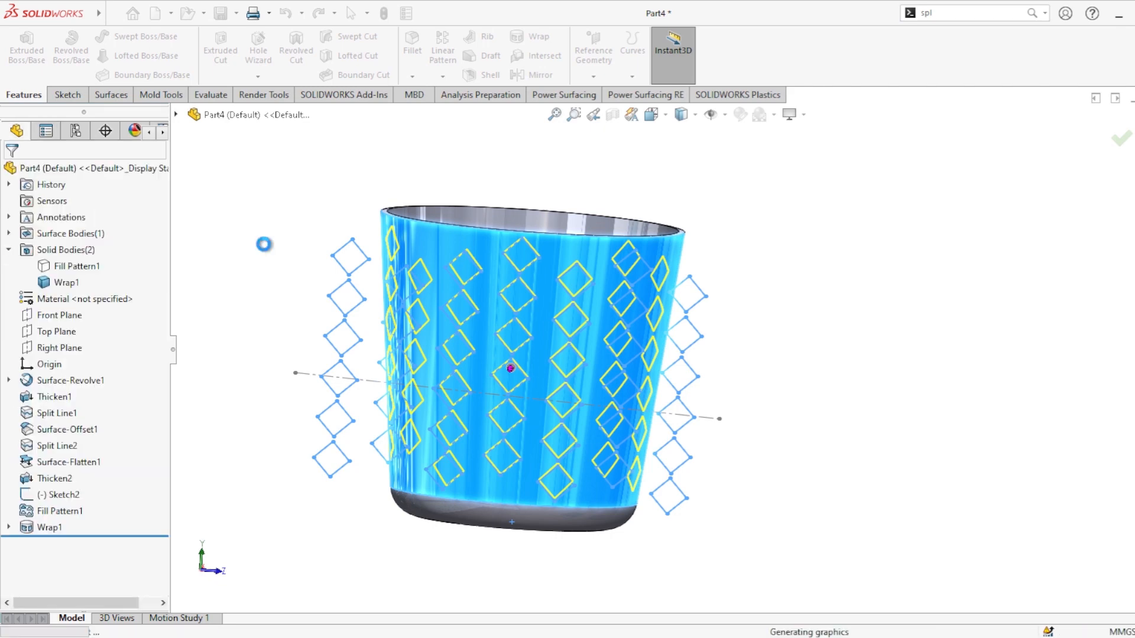
# Step: Hide the construction sketch line crossing the cup
pyautogui.moveTo(361, 370)
pyautogui.mouseDown(button='middle')
pyautogui.moveTo(464, 367)
pyautogui.moveTo(465, 435)
pyautogui.mouseUp(button='middle')
pyautogui.moveTo(1014, 335); pyautogui.dragTo(910, 366, button='middle')
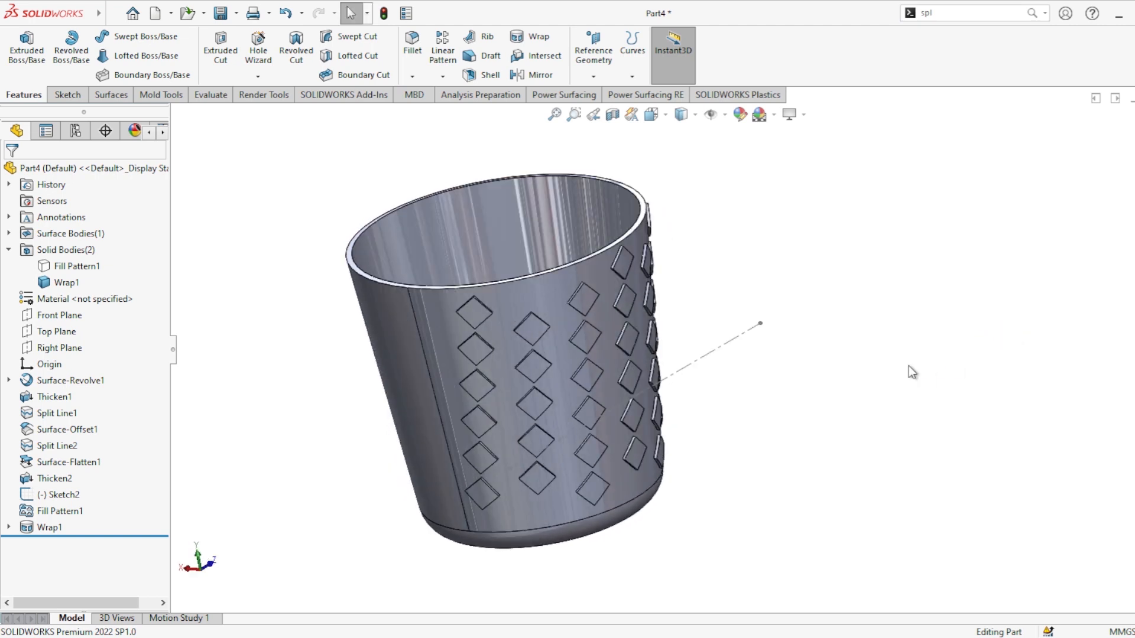
pyautogui.click(737, 341)
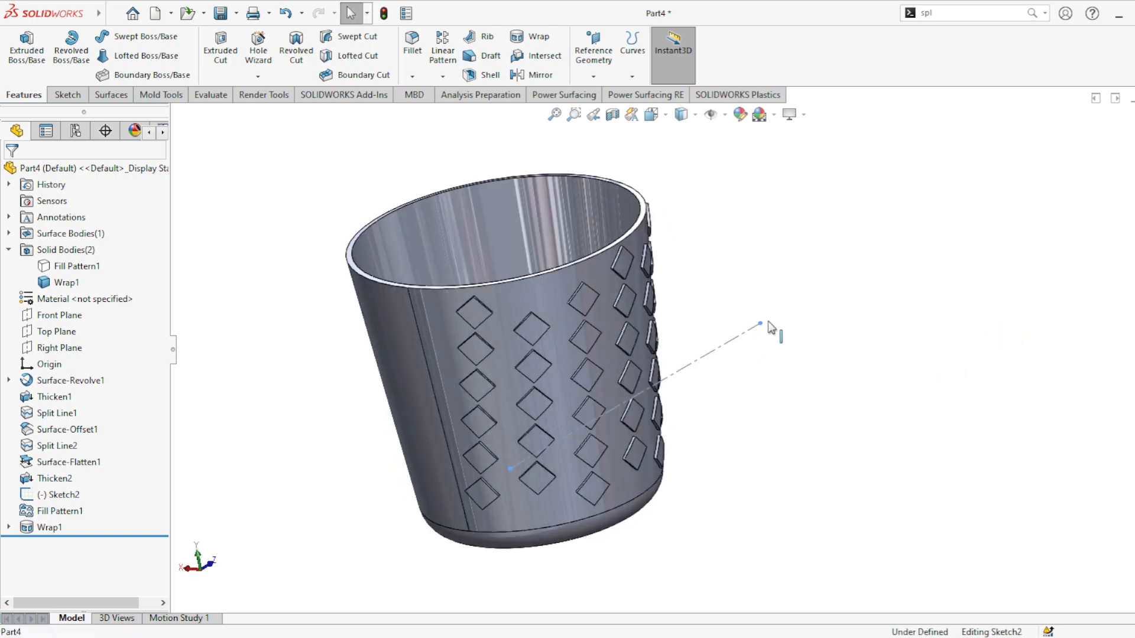
pyautogui.click(800, 293)
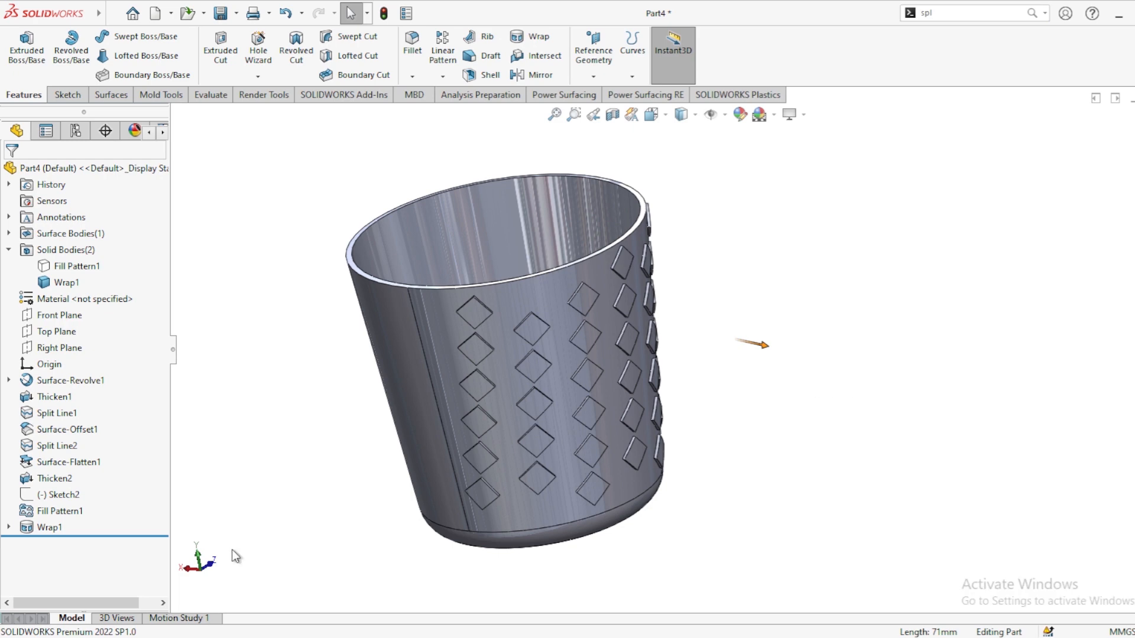
# Step: Copy the cup's outer wall face as a new surface with a 0 mm offset
pyautogui.click(41, 527)
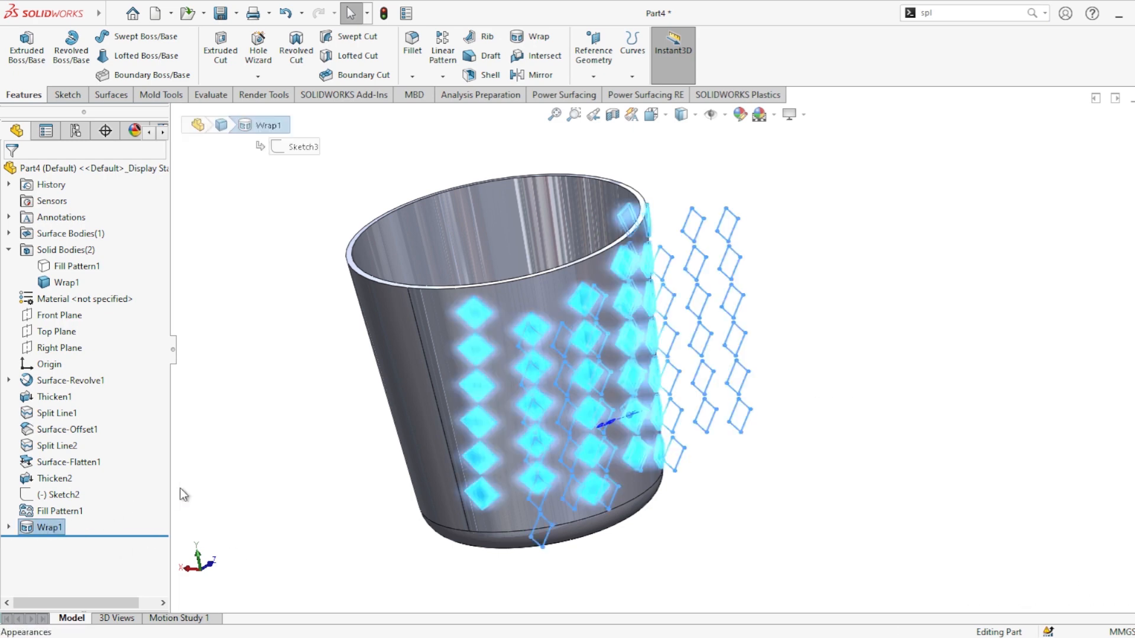
pyautogui.click(240, 324)
pyautogui.moveTo(266, 410); pyautogui.dragTo(555, 353, button='middle')
pyautogui.click(557, 355)
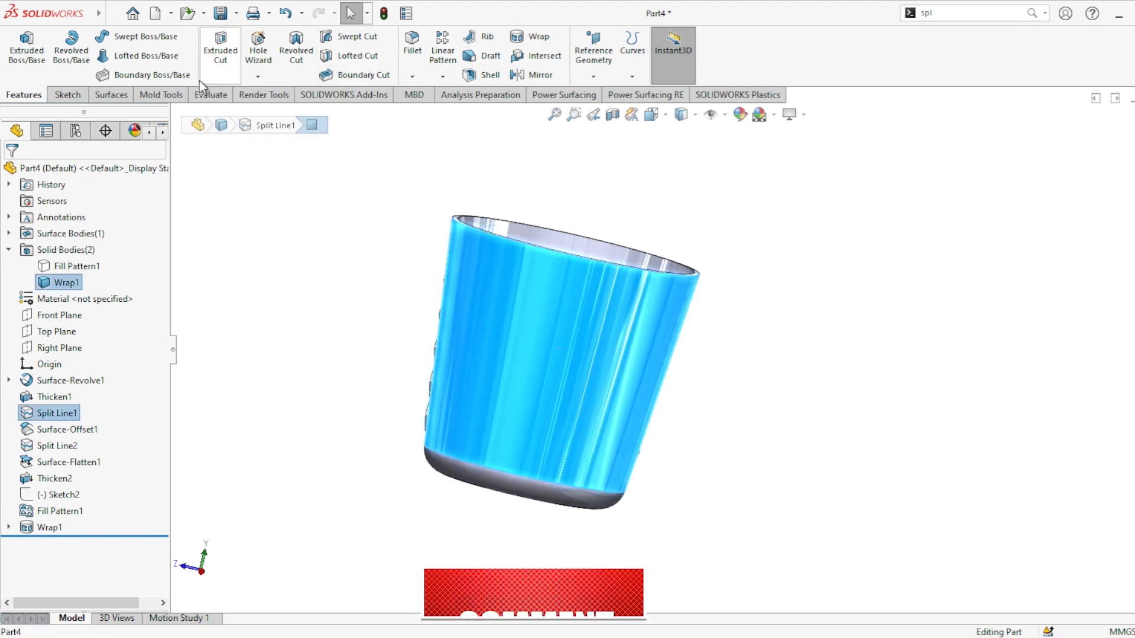
pyautogui.click(111, 95)
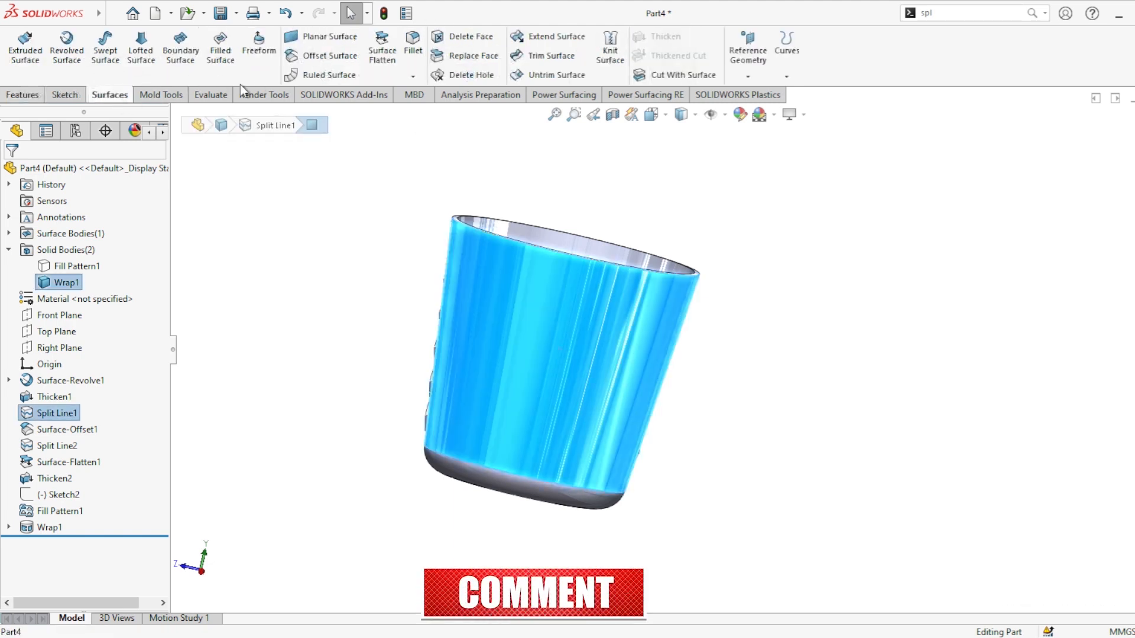
pyautogui.click(316, 57)
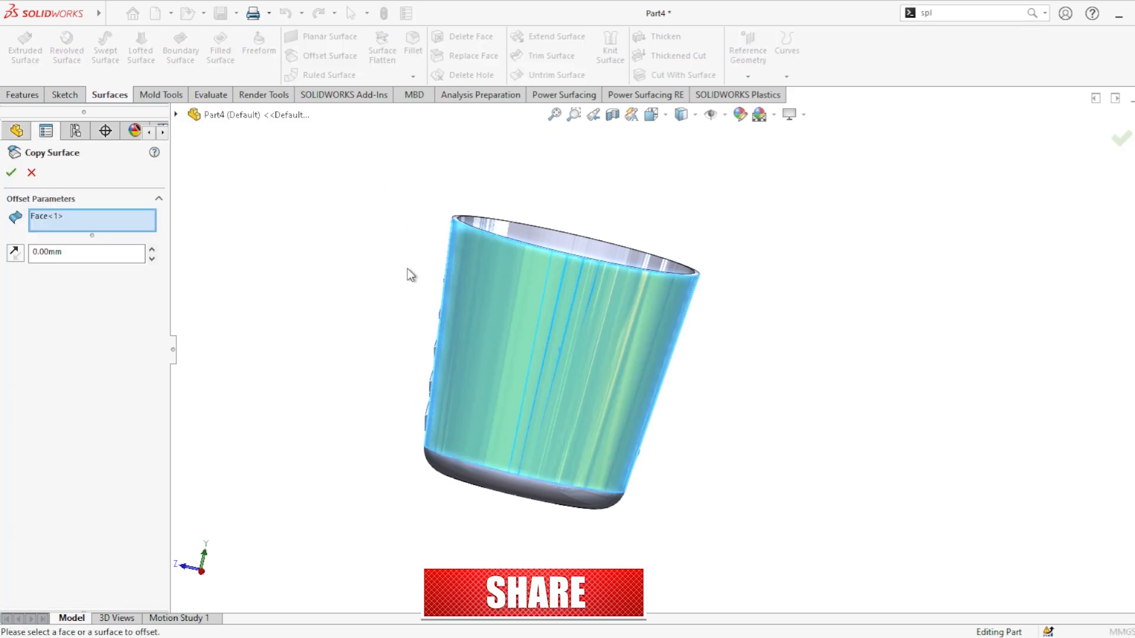
pyautogui.click(12, 173)
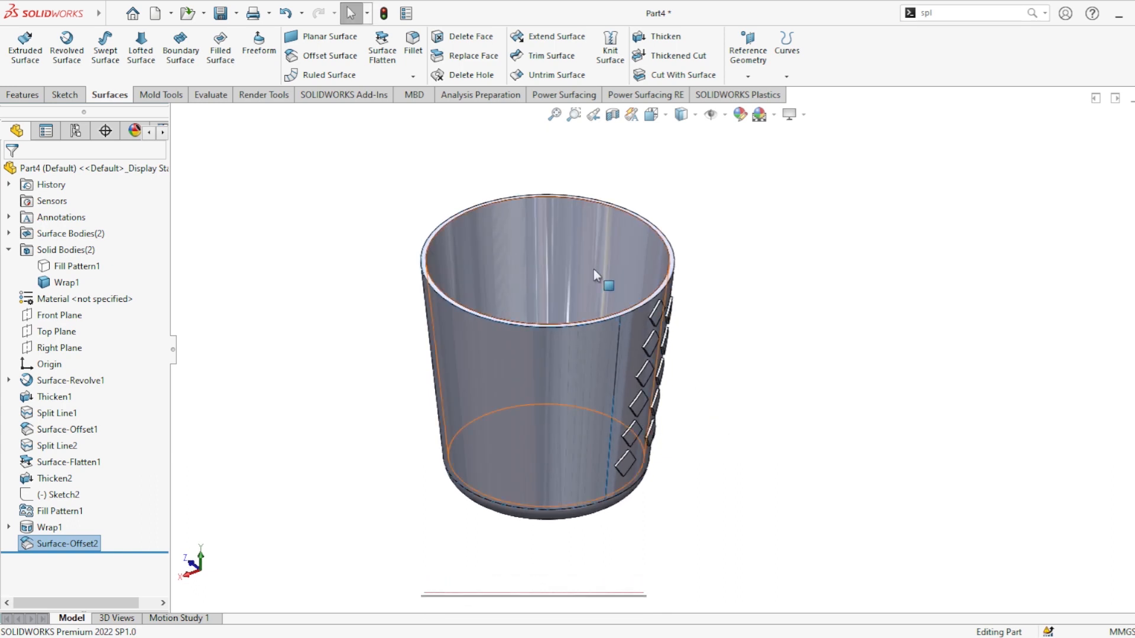
# Step: Hide the cup solid and split the copied surface along its intersection with the Front Plane
pyautogui.click(617, 271)
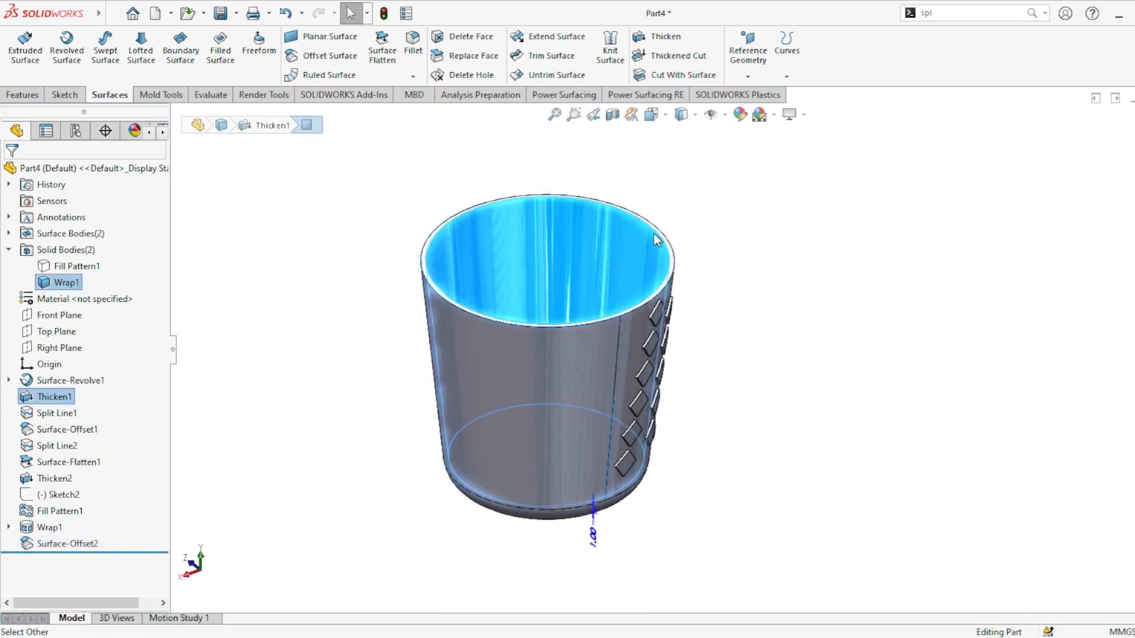
pyautogui.click(684, 237)
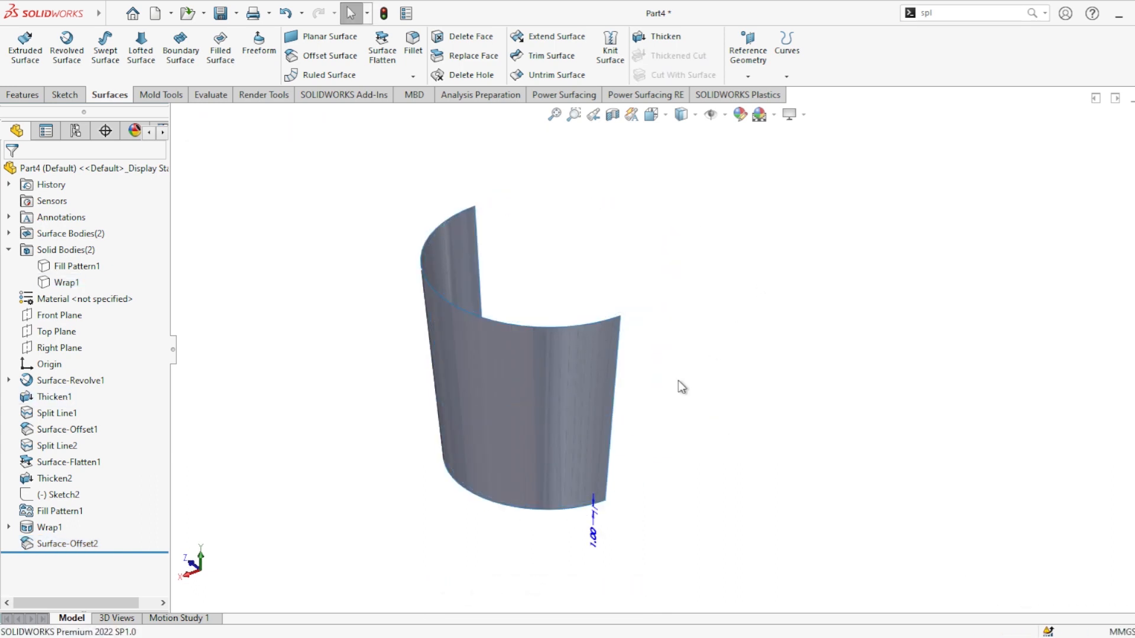
pyautogui.click(63, 315)
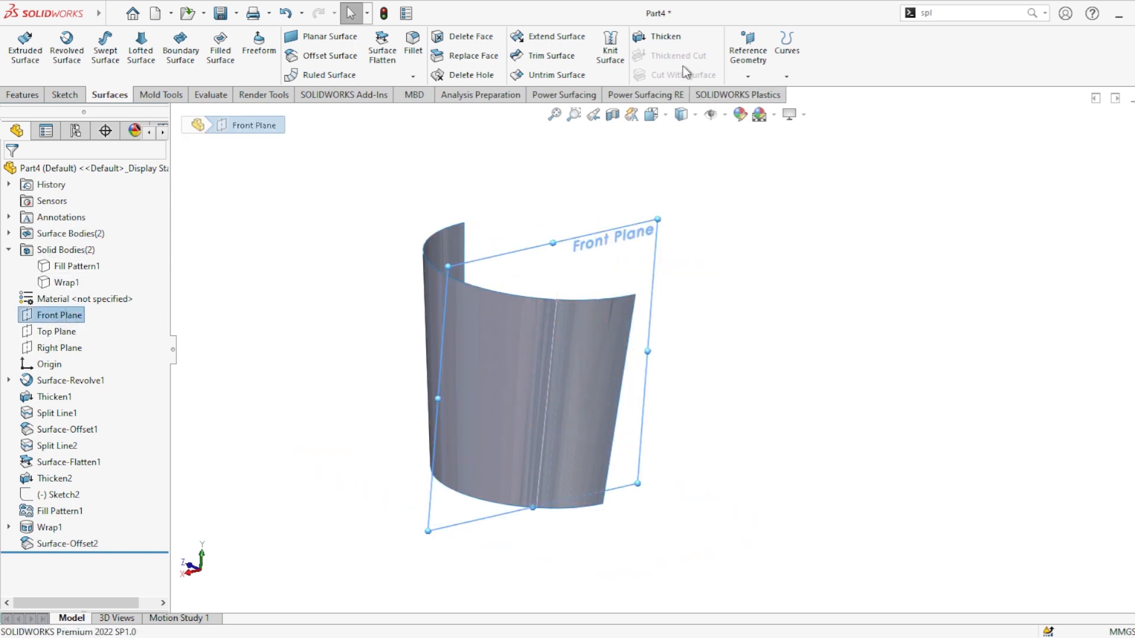
pyautogui.click(788, 75)
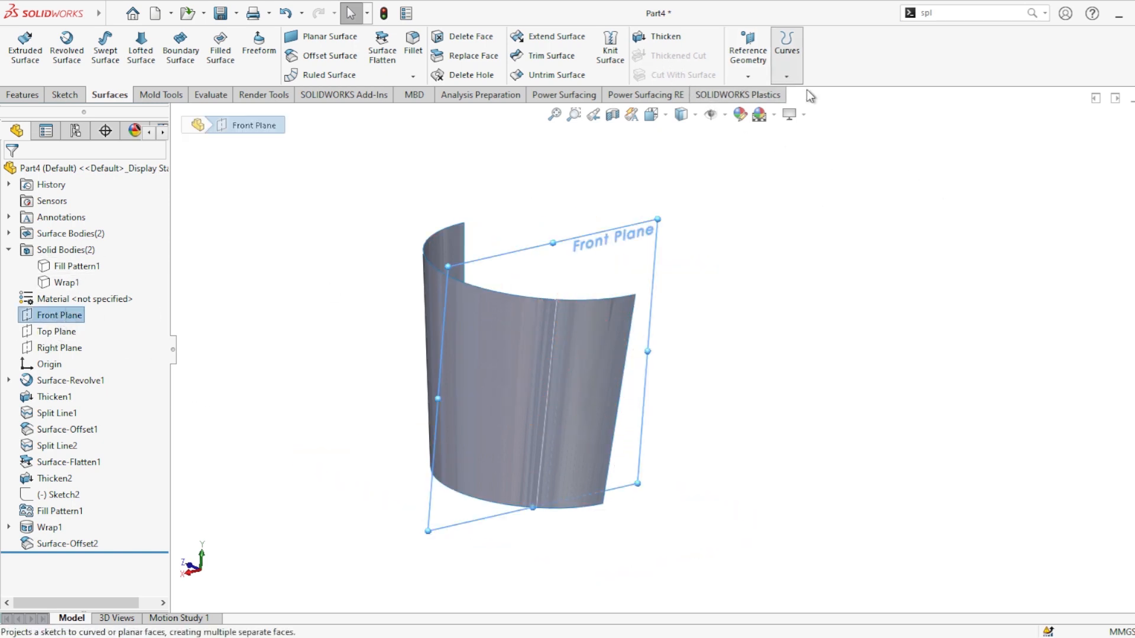
pyautogui.click(807, 90)
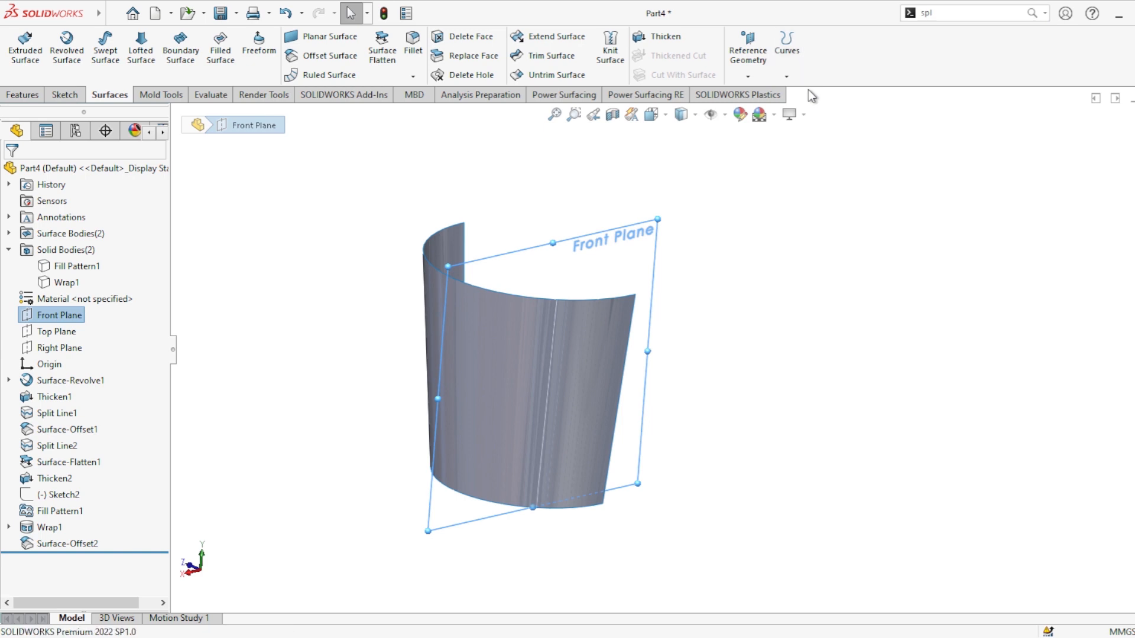
pyautogui.click(513, 380)
pyautogui.click(10, 173)
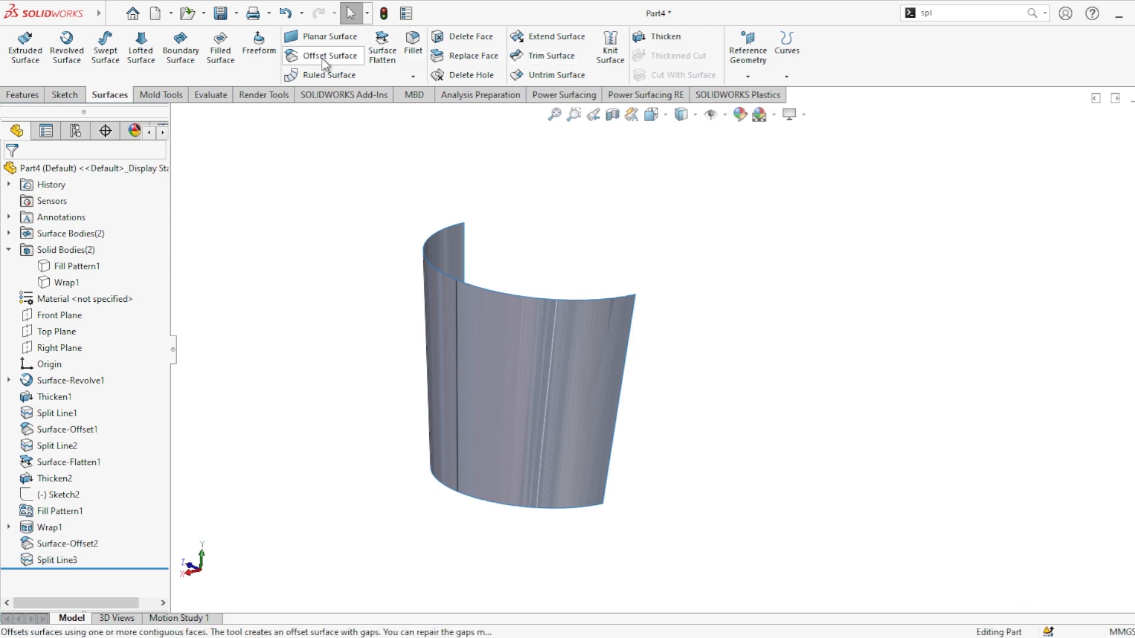
# Step: Flatten both faces of the copied surface, fixing the split edge, and view the result face-on
pyautogui.click(384, 60)
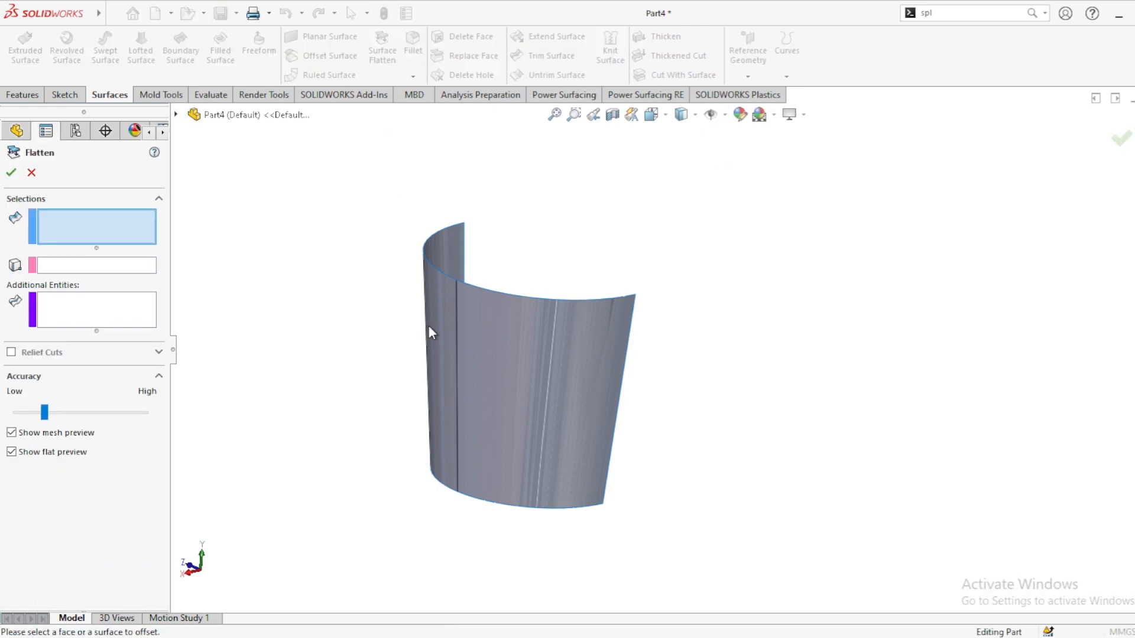
pyautogui.click(548, 364)
pyautogui.click(439, 328)
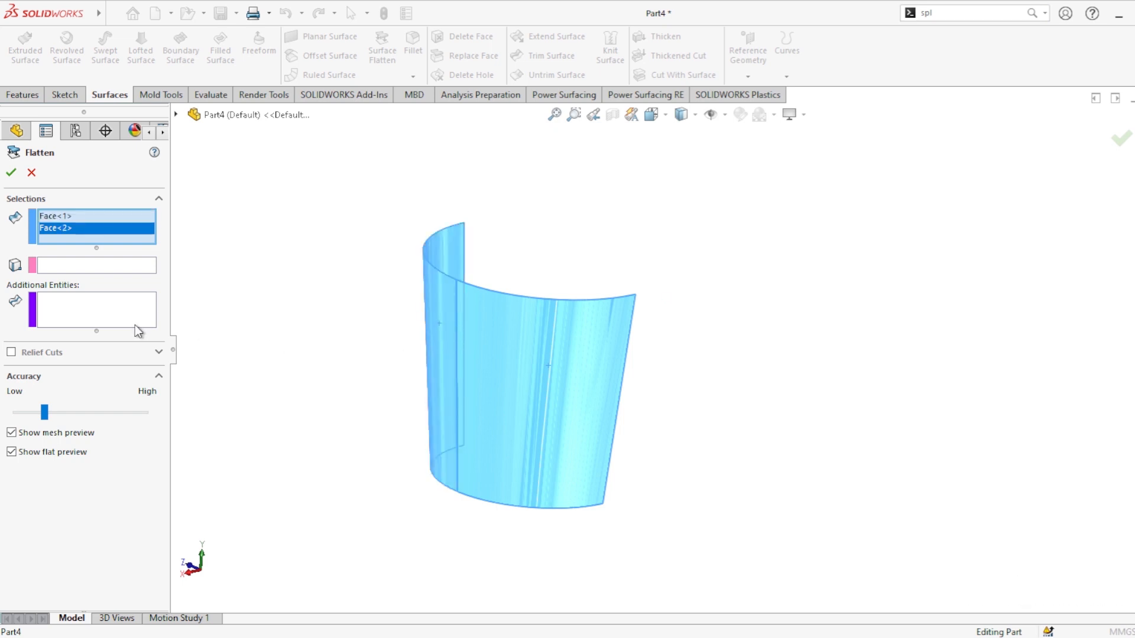
pyautogui.click(114, 267)
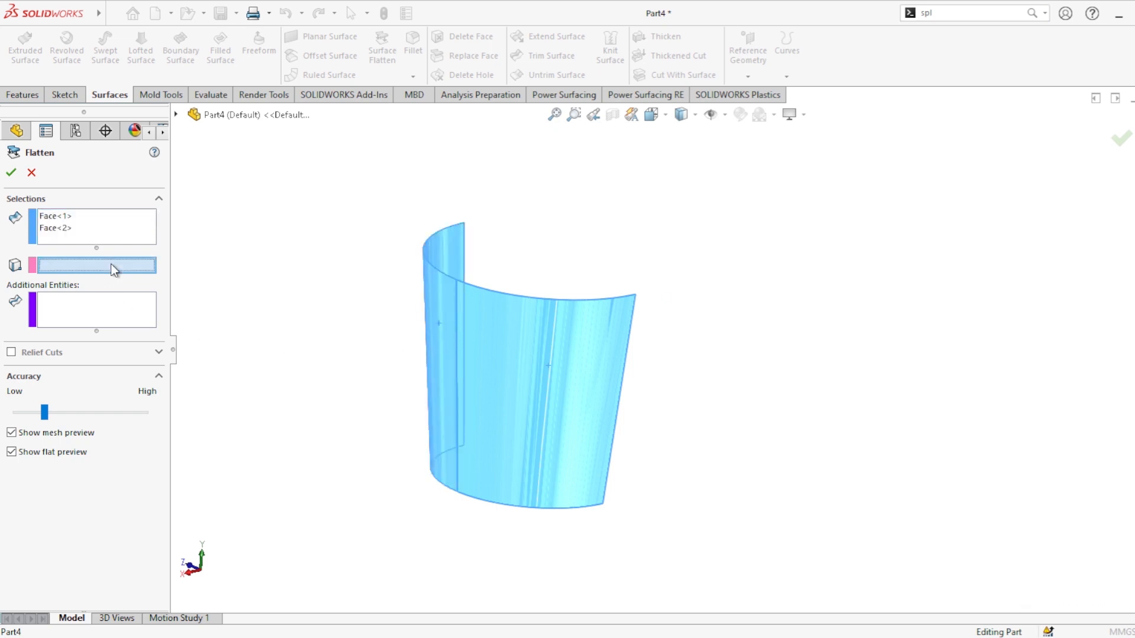
pyautogui.click(456, 338)
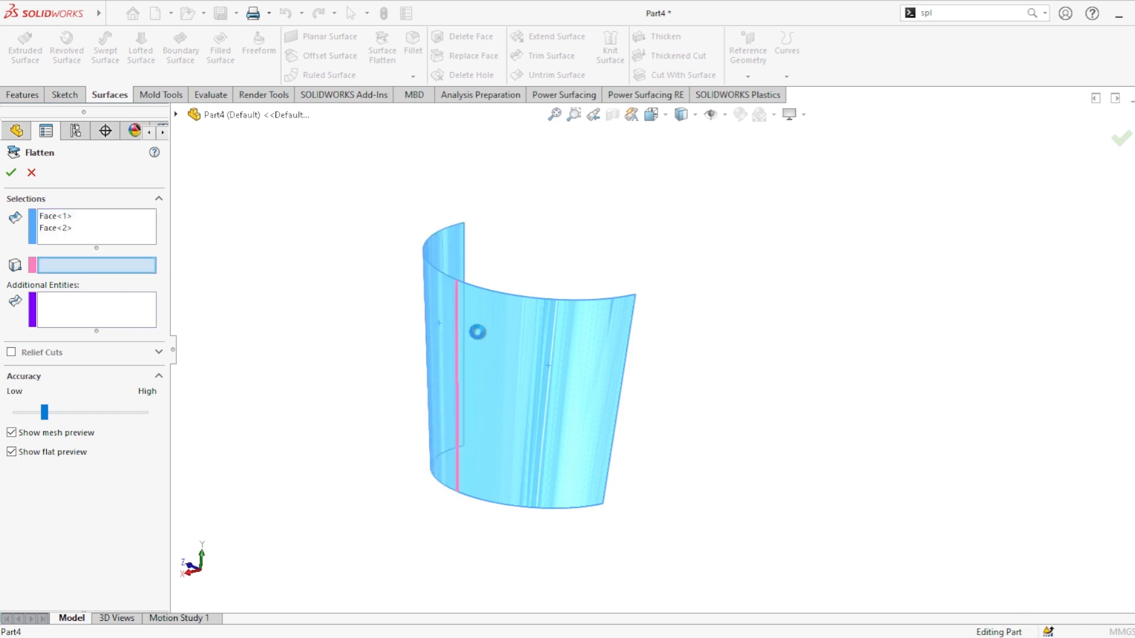
pyautogui.click(12, 174)
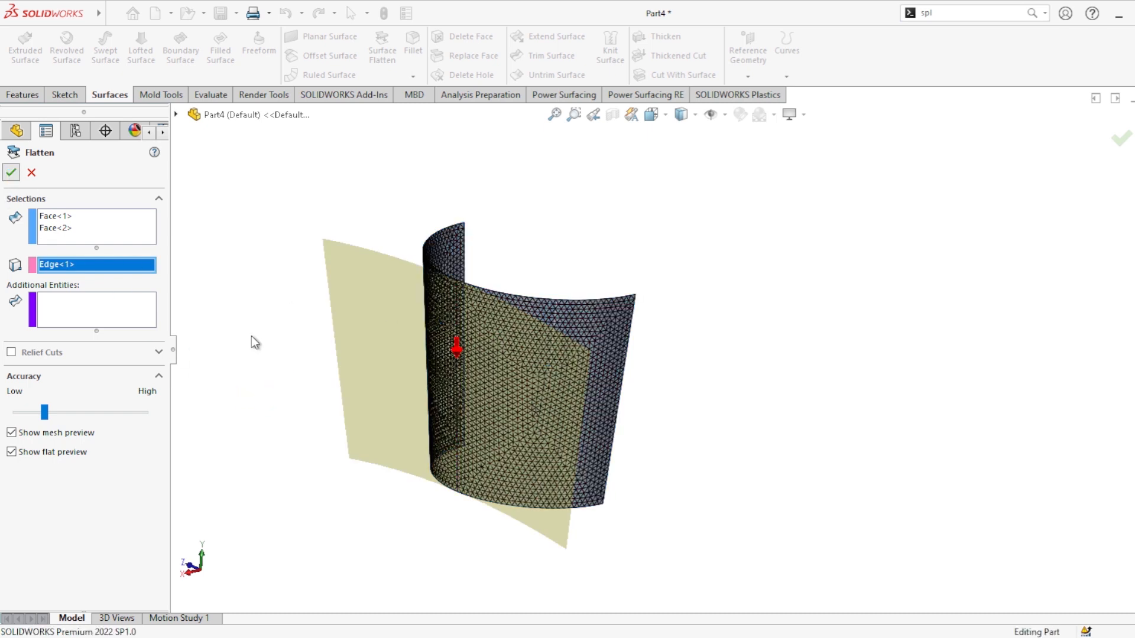
pyautogui.click(598, 334)
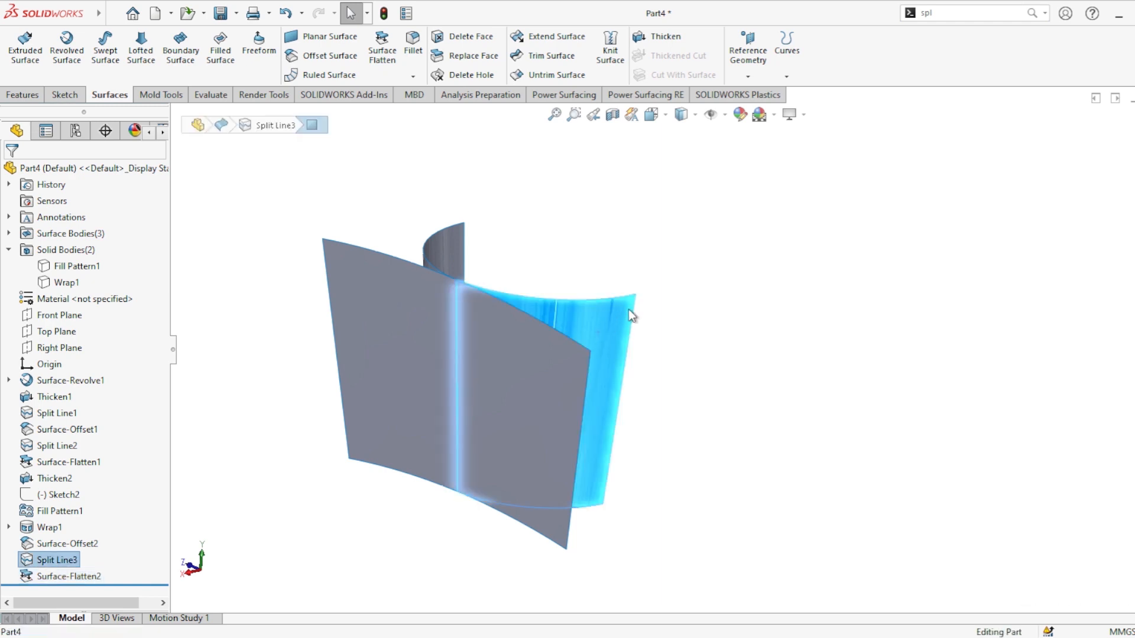
pyautogui.click(664, 282)
pyautogui.moveTo(666, 370); pyautogui.dragTo(743, 294, button='middle')
pyautogui.click(742, 294)
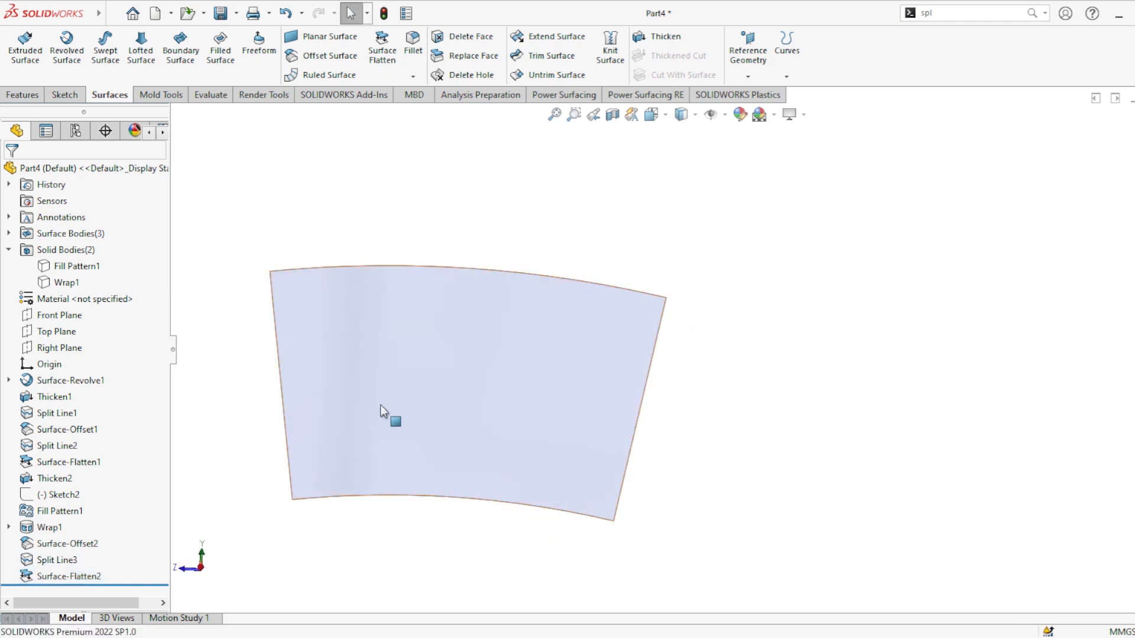
# Step: Thicken the flattened surface by 1 mm
pyautogui.click(389, 374)
pyautogui.click(666, 36)
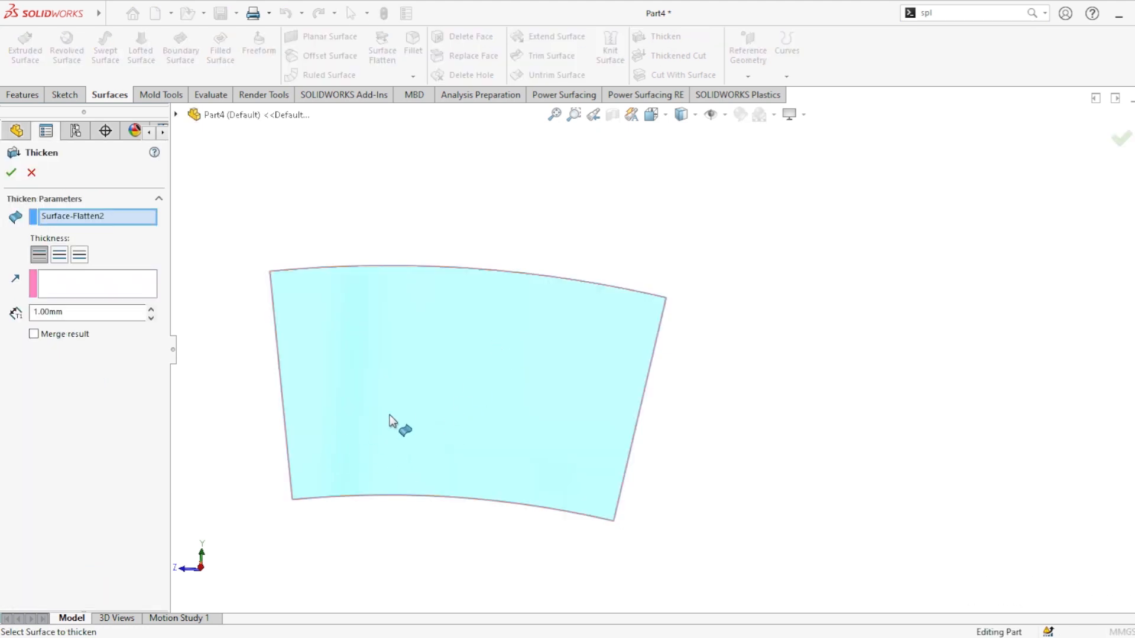
pyautogui.moveTo(388, 461); pyautogui.dragTo(455, 437, button='middle')
pyautogui.click(12, 173)
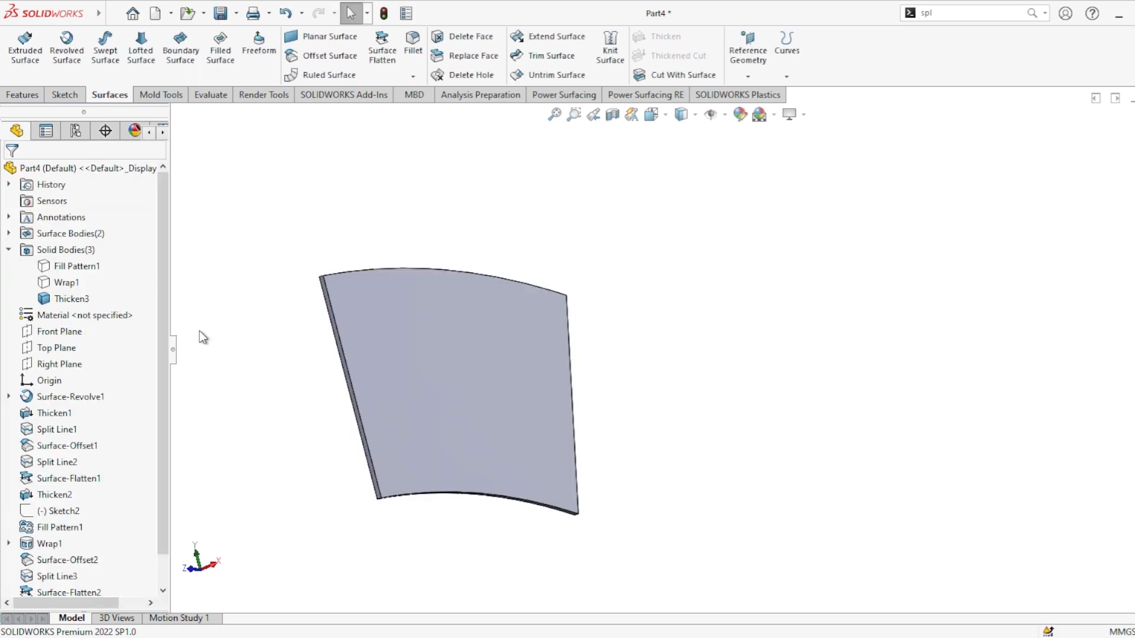
# Step: Sketch a horizontal centerline about 71 mm long across the middle of the thickened flat sheet
pyautogui.click(408, 323)
pyautogui.click(448, 300)
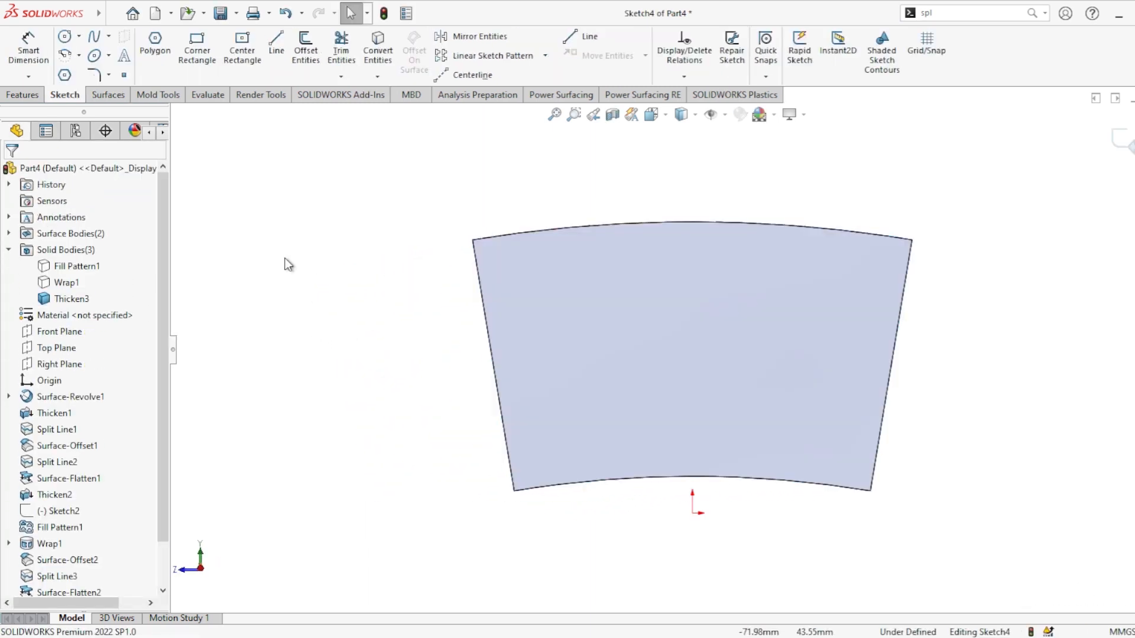
pyautogui.click(470, 75)
pyautogui.click(495, 365)
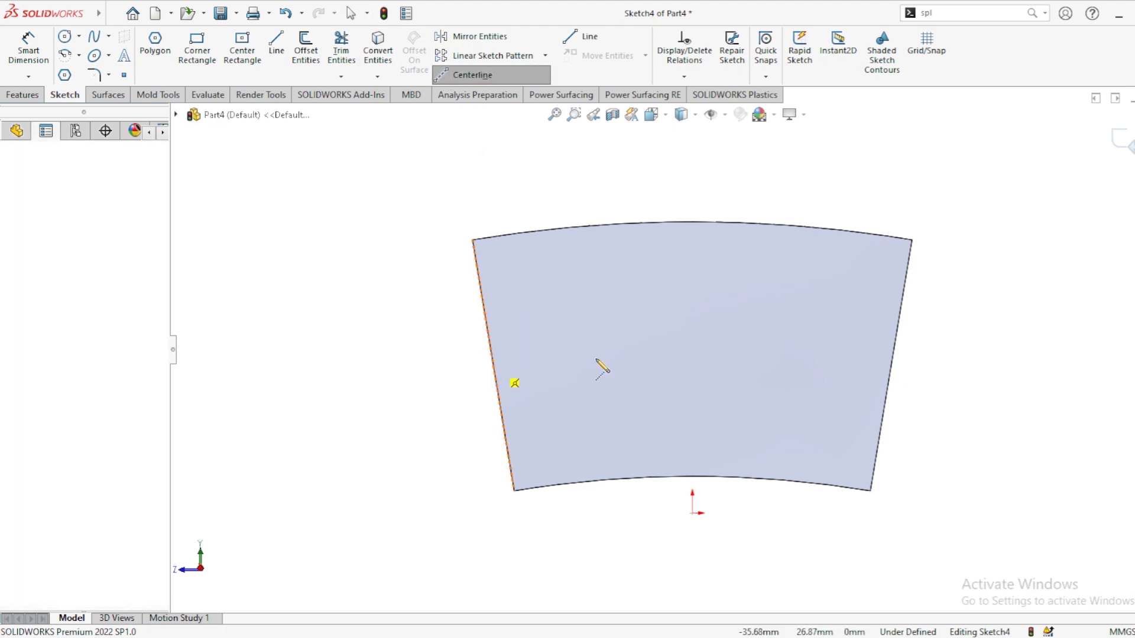
pyautogui.click(890, 371)
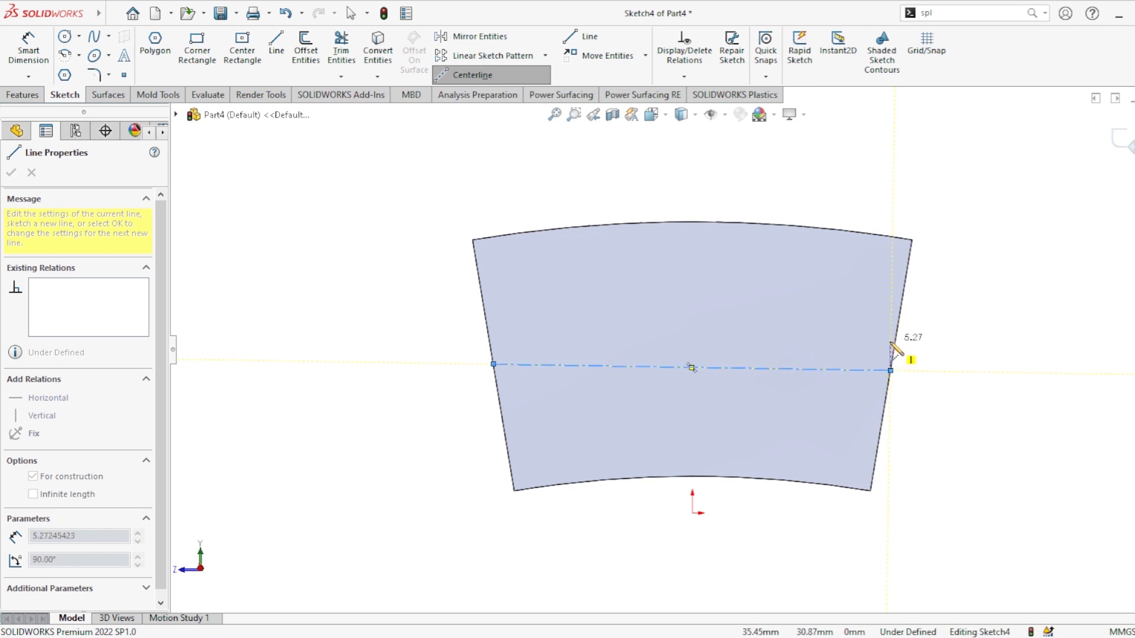
pyautogui.press('Escape')
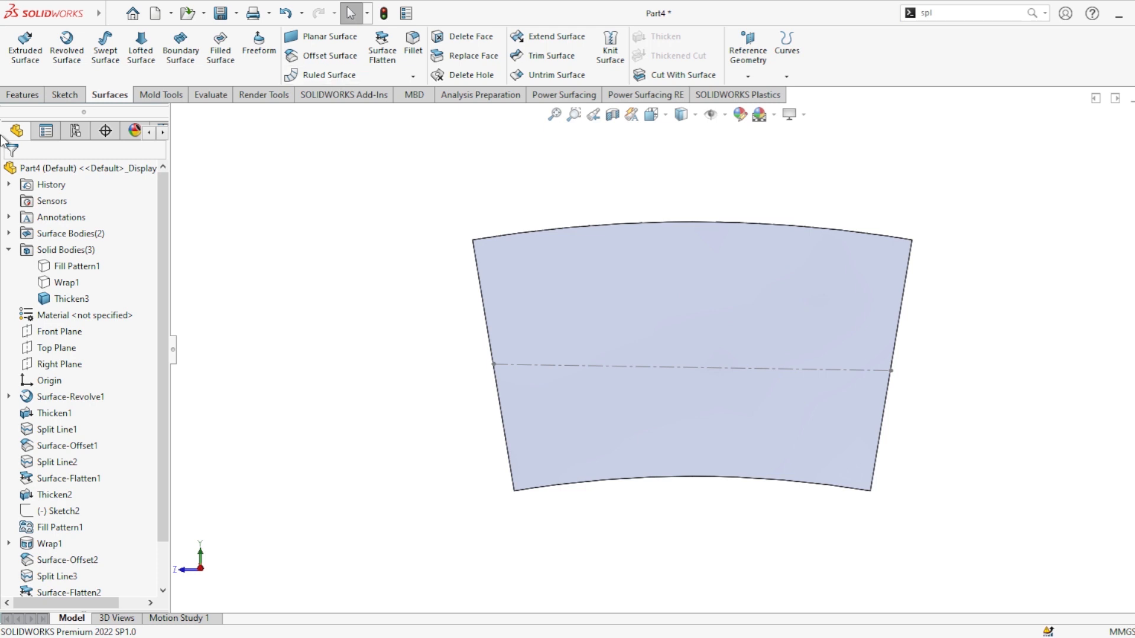
# Step: Start a Fill Pattern on the sheet's face, using the centerline as direction and a diamond-shaped seed cut
pyautogui.click(25, 99)
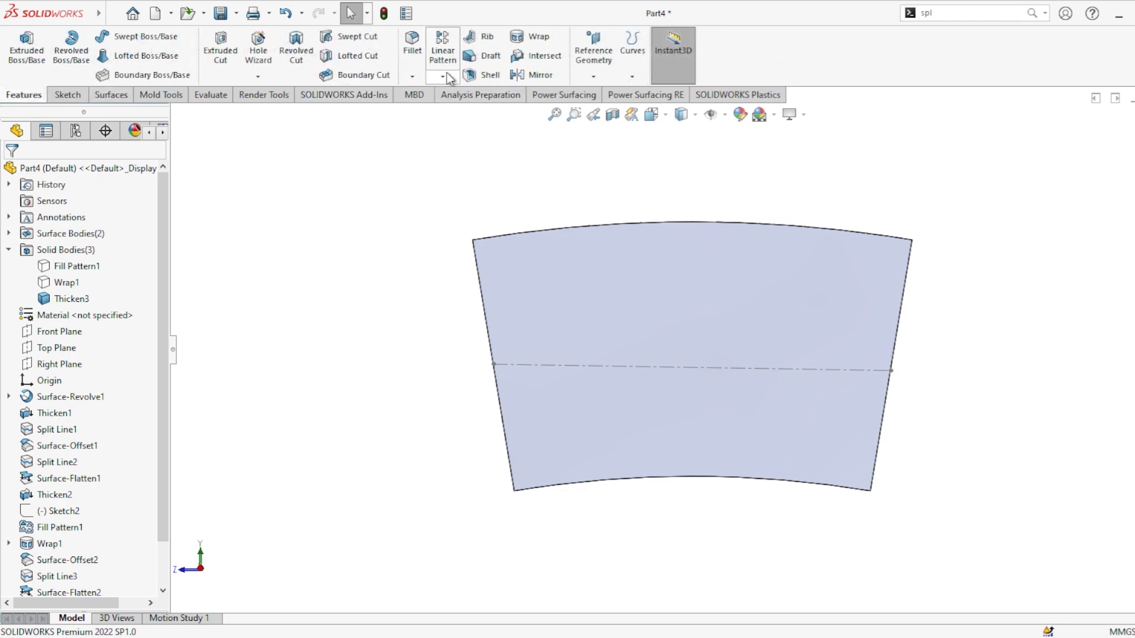
pyautogui.click(470, 200)
pyautogui.click(614, 318)
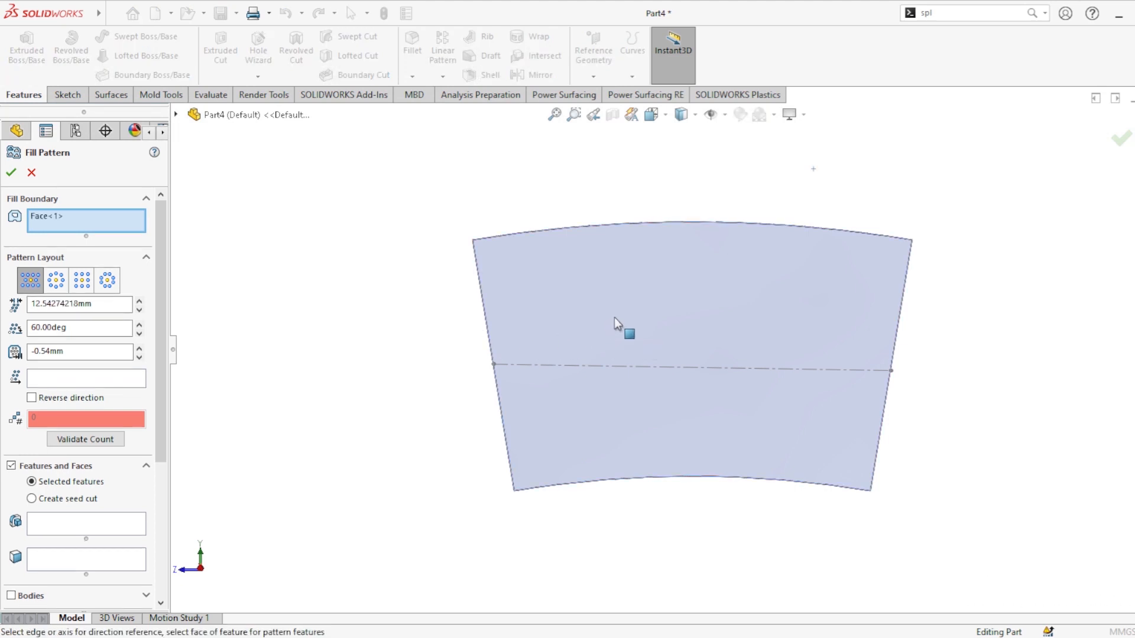
pyautogui.click(51, 379)
pyautogui.click(607, 367)
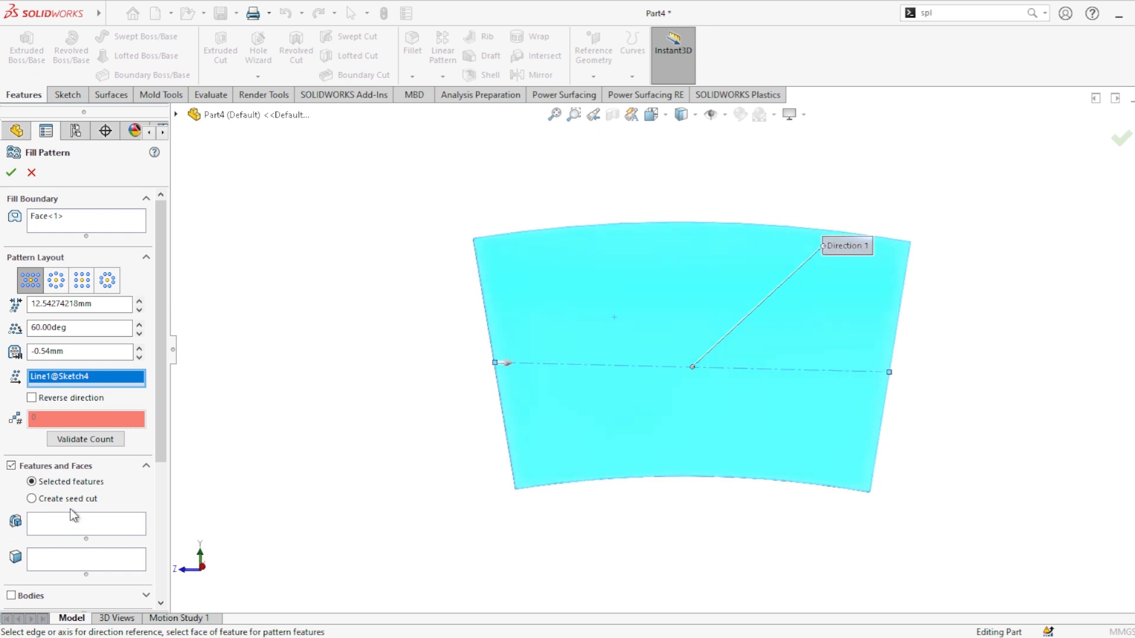
pyautogui.click(32, 500)
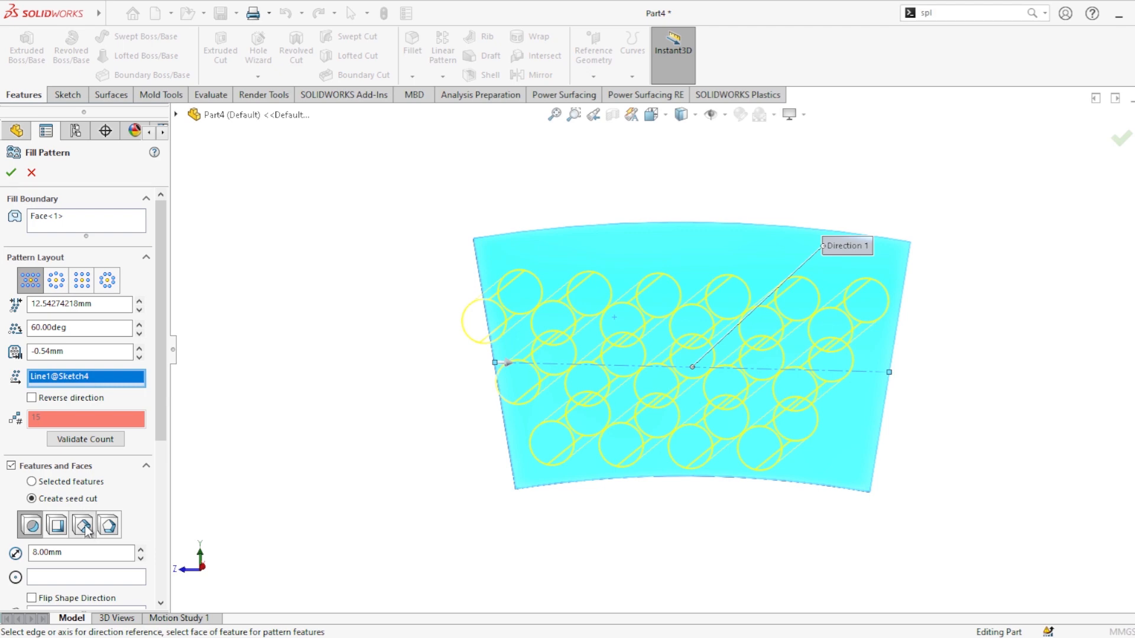
pyautogui.click(83, 525)
# Step: Set the fill pattern spacing to 10 mm and the angle to 30°, and finish the pattern
pyautogui.moveTo(684, 420); pyautogui.dragTo(686, 444, button='middle')
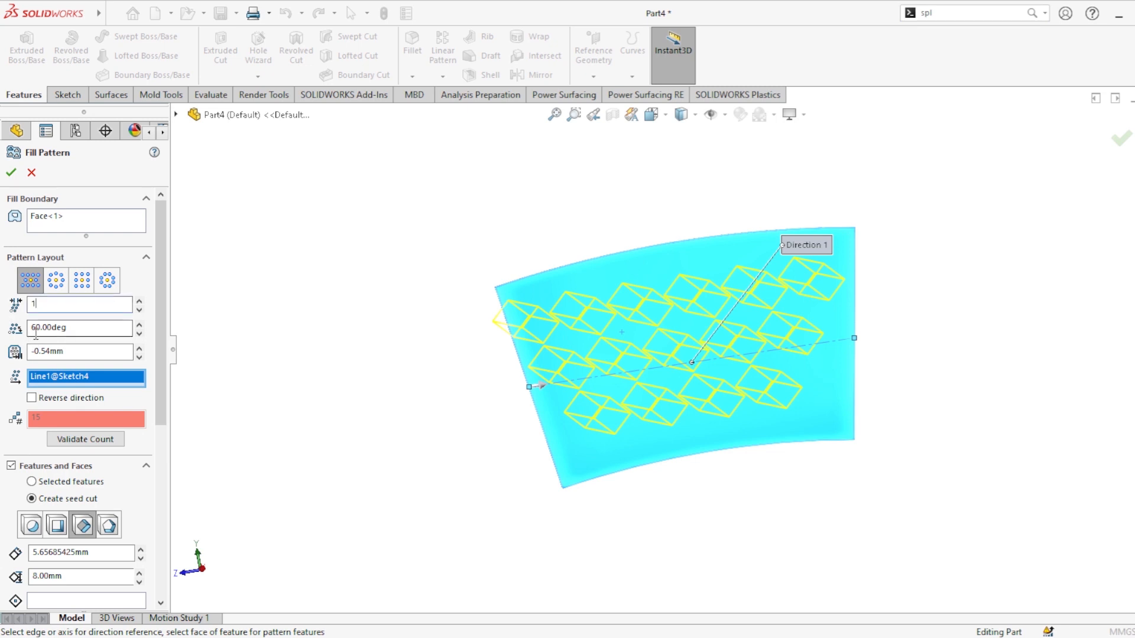
pyautogui.press('Return')
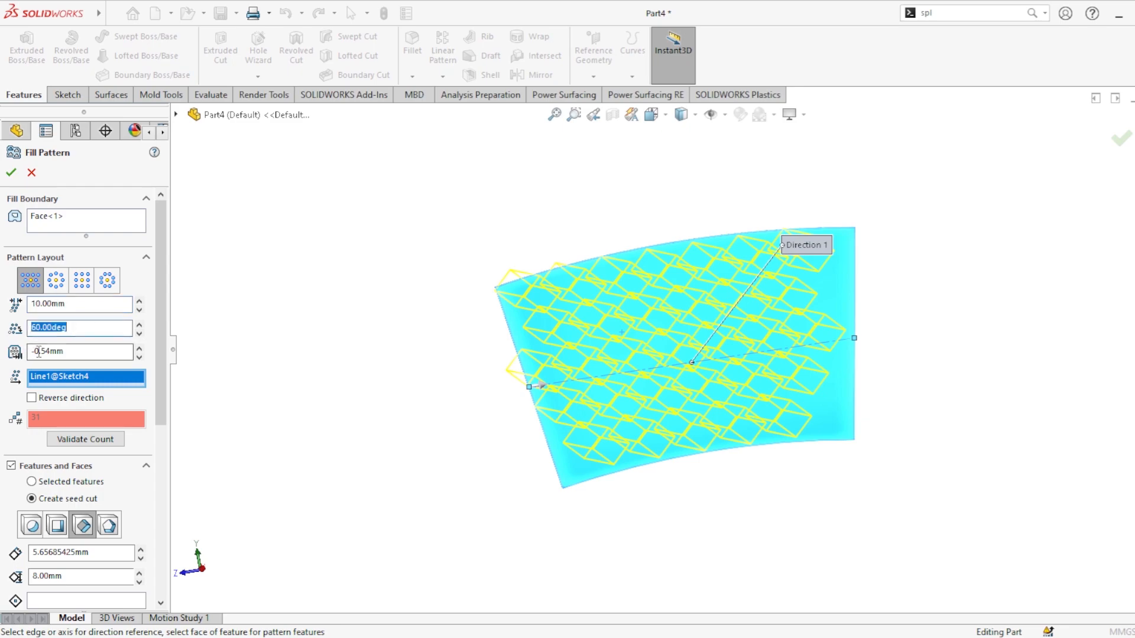
pyautogui.write('30')
pyautogui.press('Return')
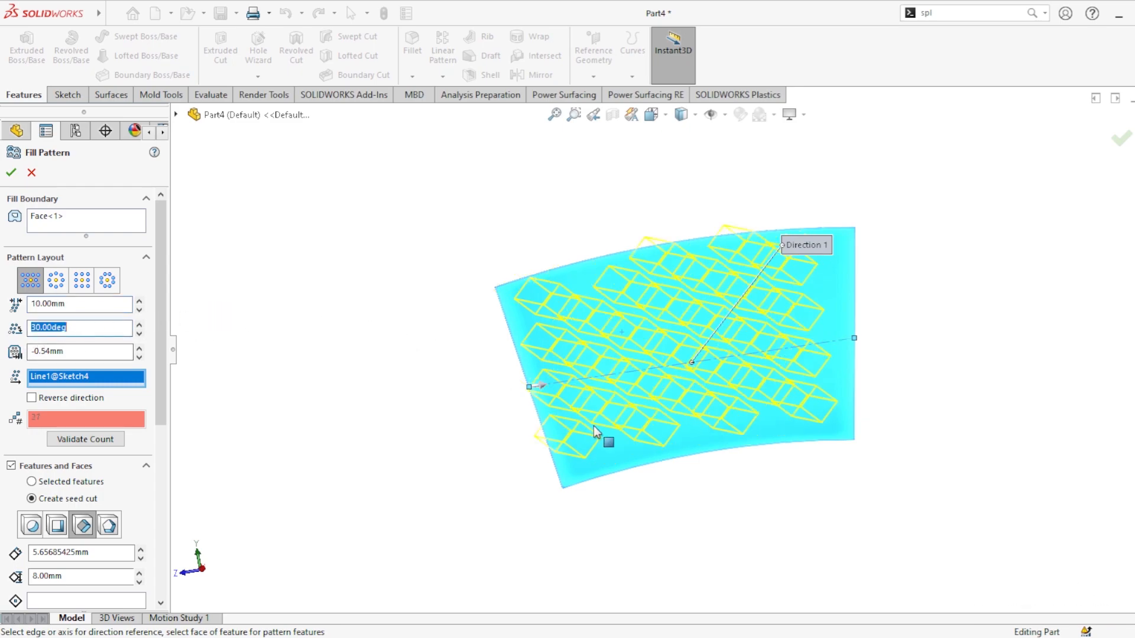
pyautogui.moveTo(594, 432)
pyautogui.mouseDown(button='middle')
pyautogui.moveTo(590, 375)
pyautogui.moveTo(547, 461)
pyautogui.moveTo(583, 459)
pyautogui.moveTo(584, 435)
pyautogui.mouseUp(button='middle')
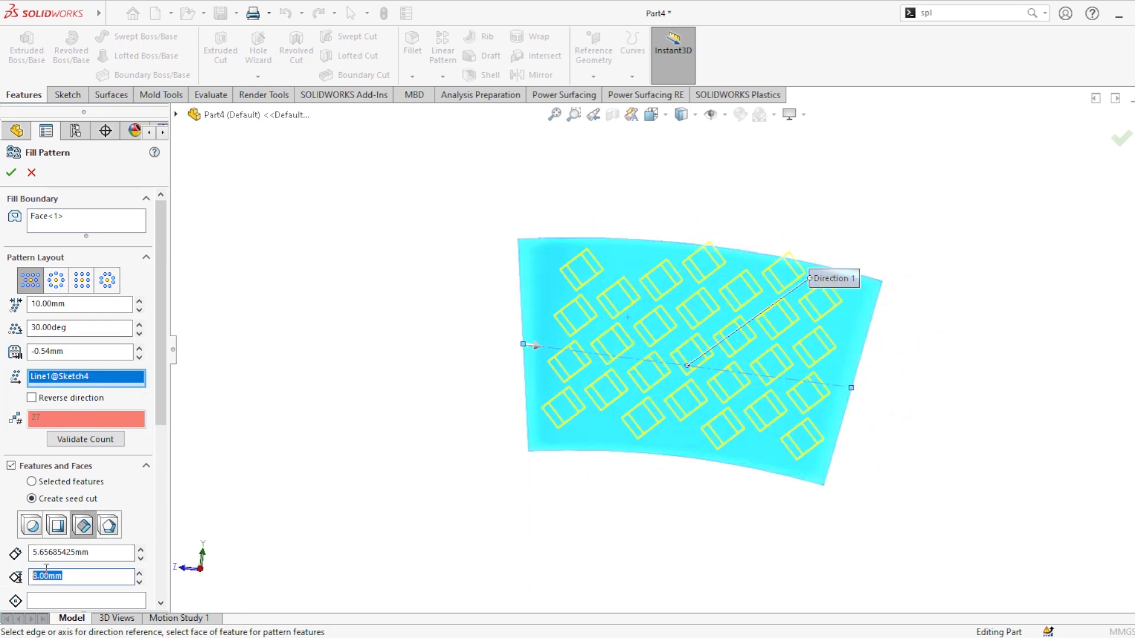
pyautogui.press('Return')
# Step: Hide the earlier Fill Pattern1 and Wrap1 bodies, leaving the new patterned sheet and the cup
pyautogui.moveTo(502, 428); pyautogui.dragTo(711, 370, button='middle')
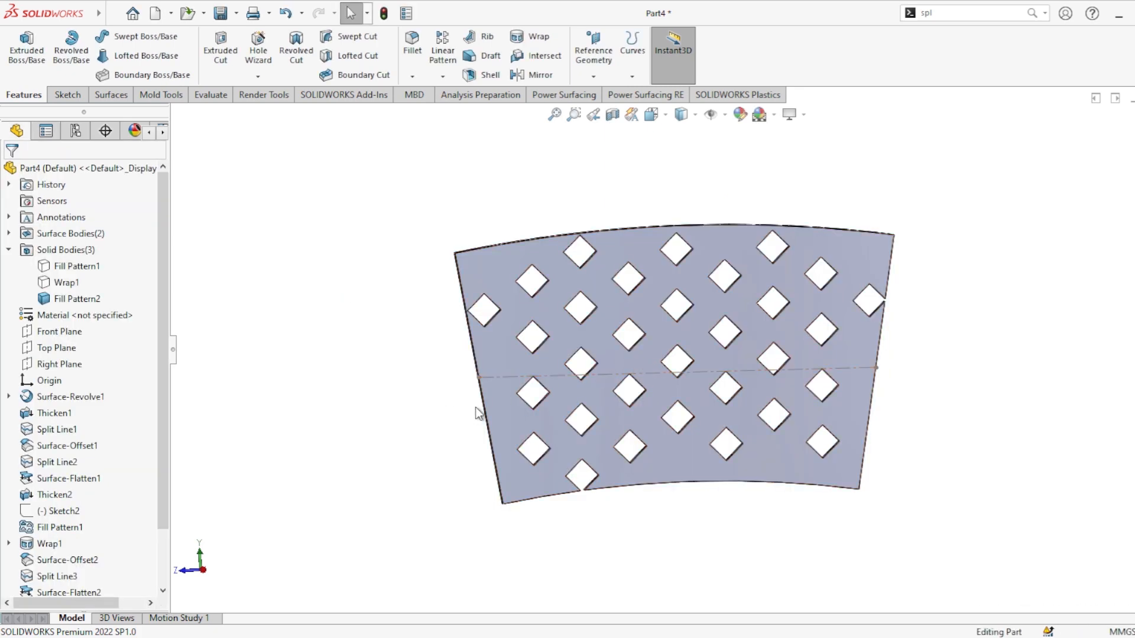
pyautogui.moveTo(476, 410); pyautogui.dragTo(532, 380, button='middle')
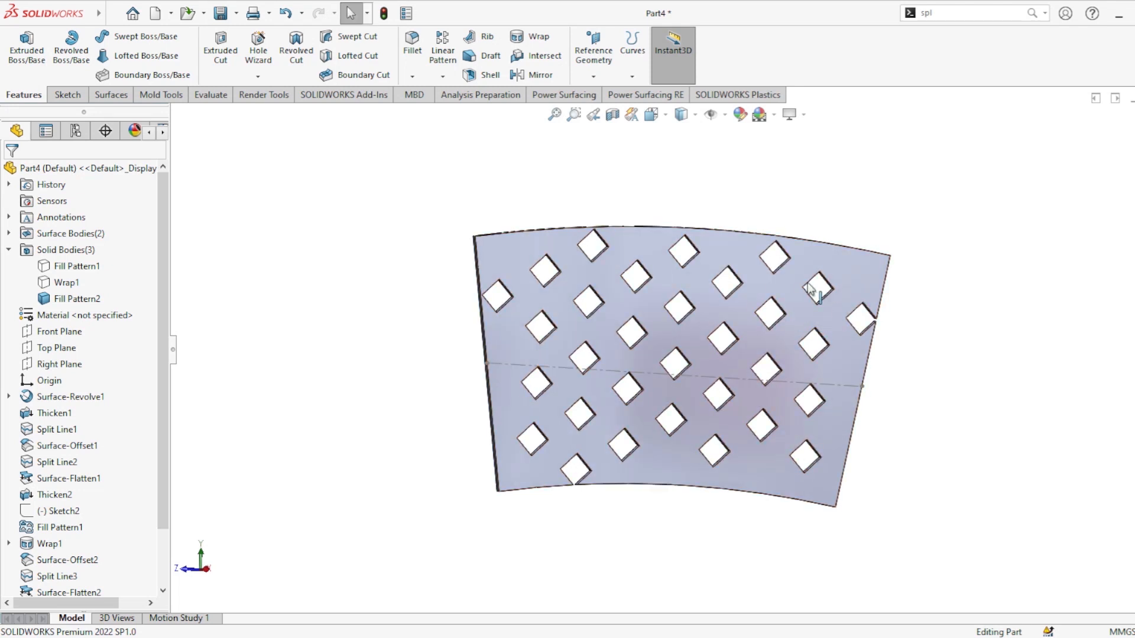
pyautogui.click(92, 266)
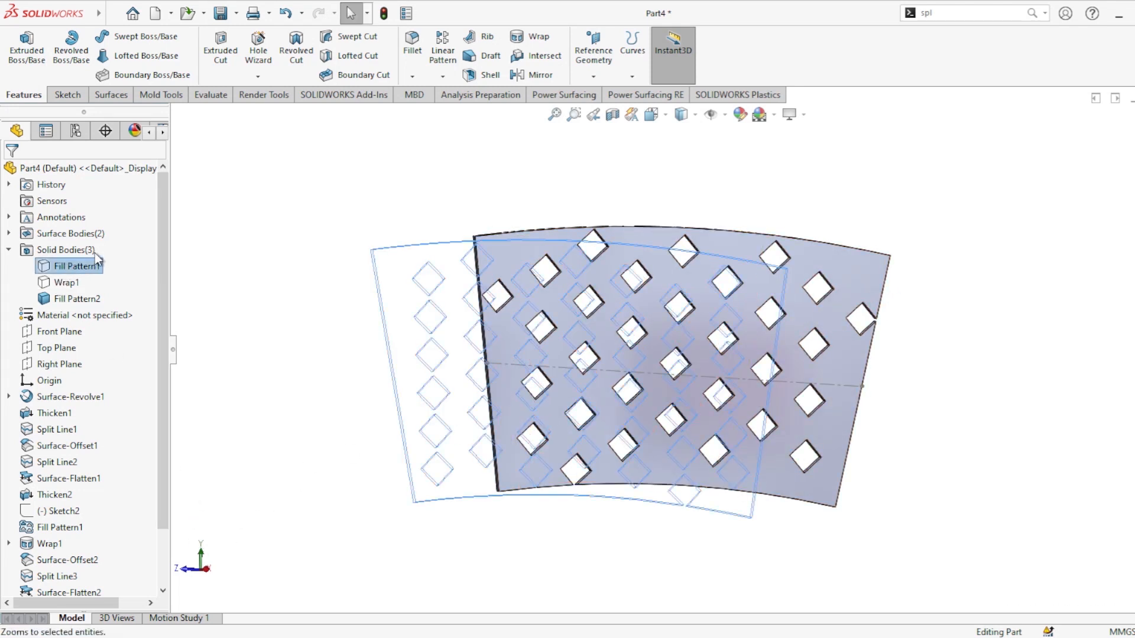
pyautogui.click(81, 240)
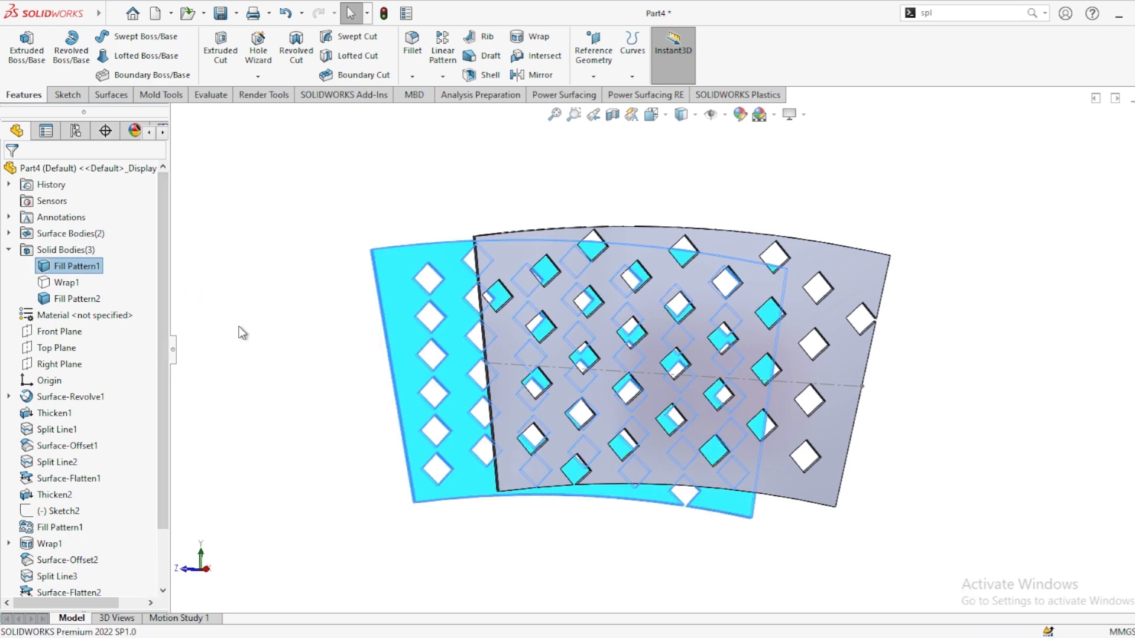
pyautogui.click(89, 284)
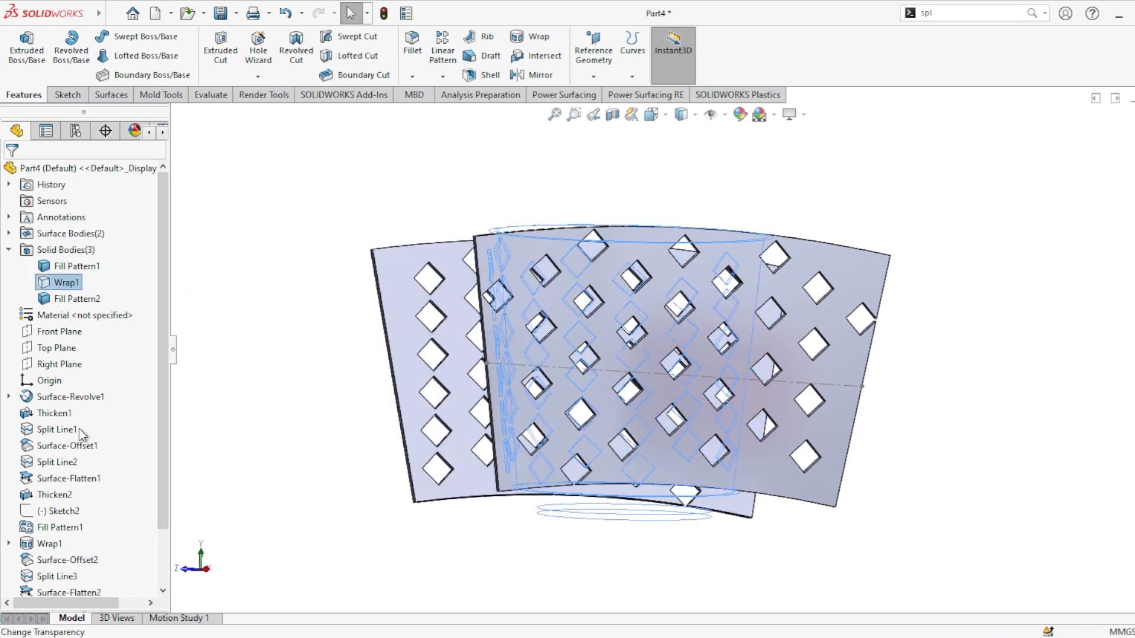
pyautogui.click(77, 263)
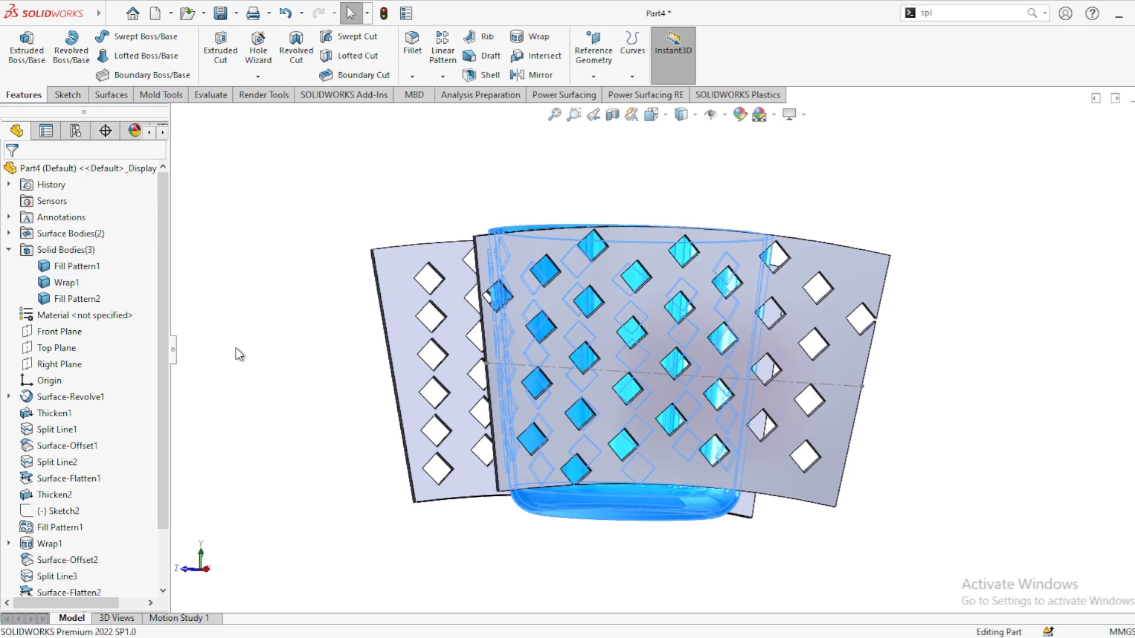
pyautogui.click(406, 297)
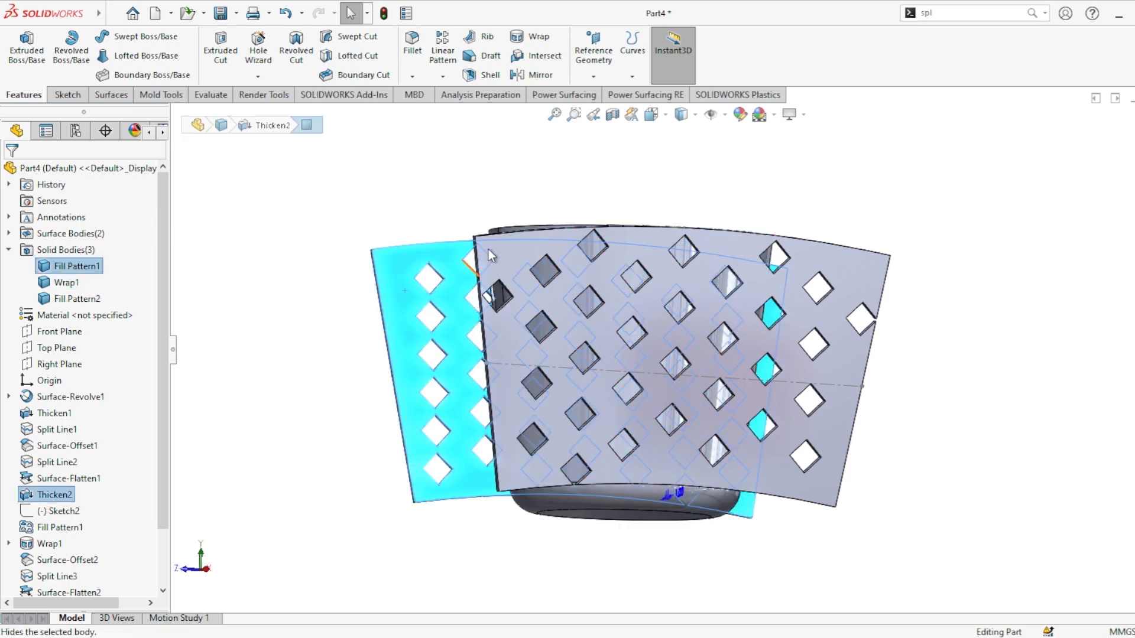
pyautogui.click(488, 249)
pyautogui.moveTo(552, 436); pyautogui.dragTo(620, 464, button='middle')
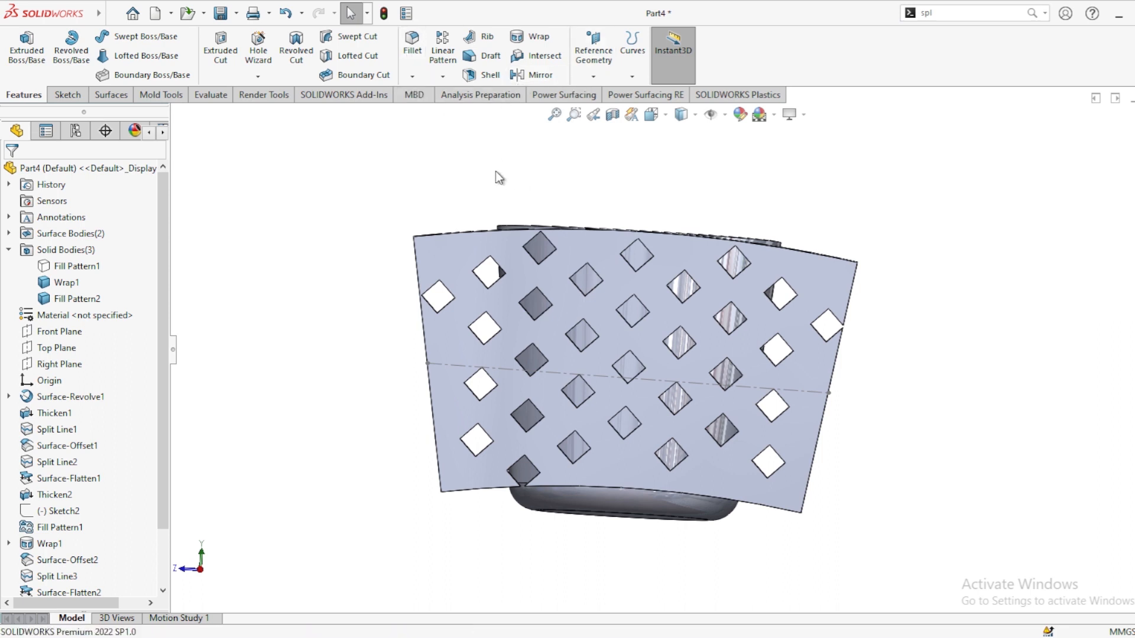
# Step: Start a Wrap sketch on the patterned sheet and convert its face edges with all inner loops
pyautogui.click(543, 34)
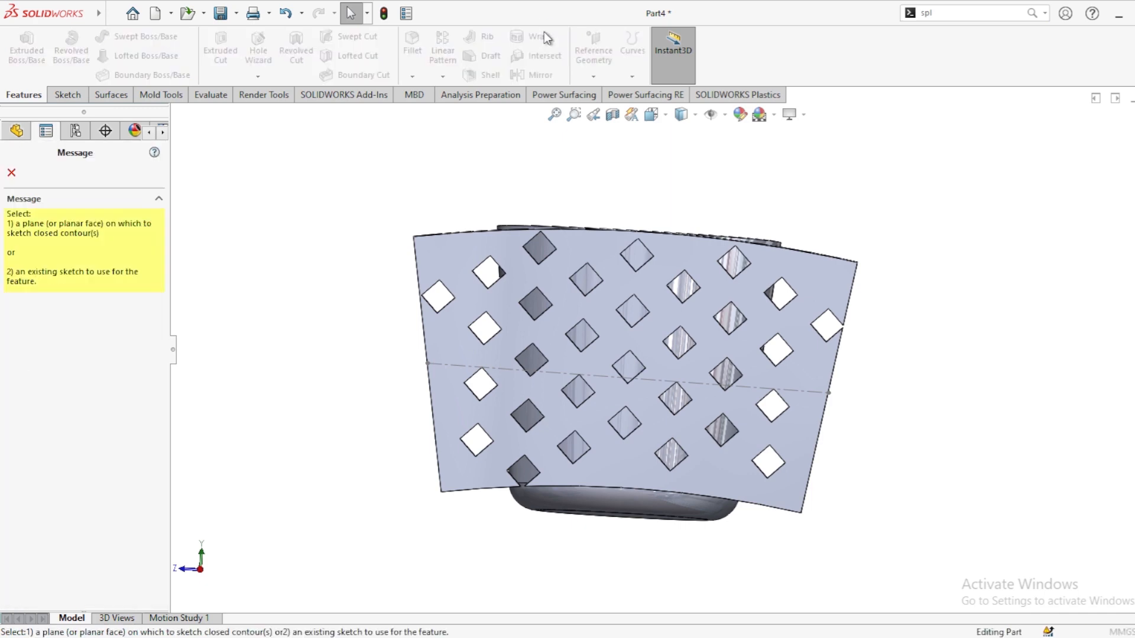
pyautogui.click(453, 254)
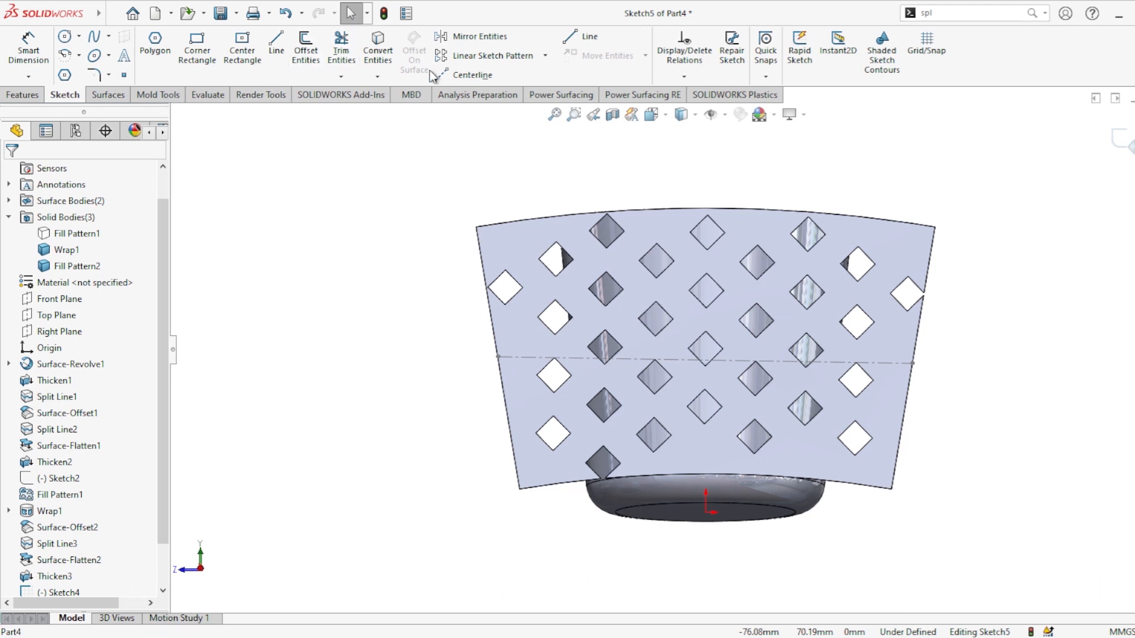
pyautogui.click(378, 47)
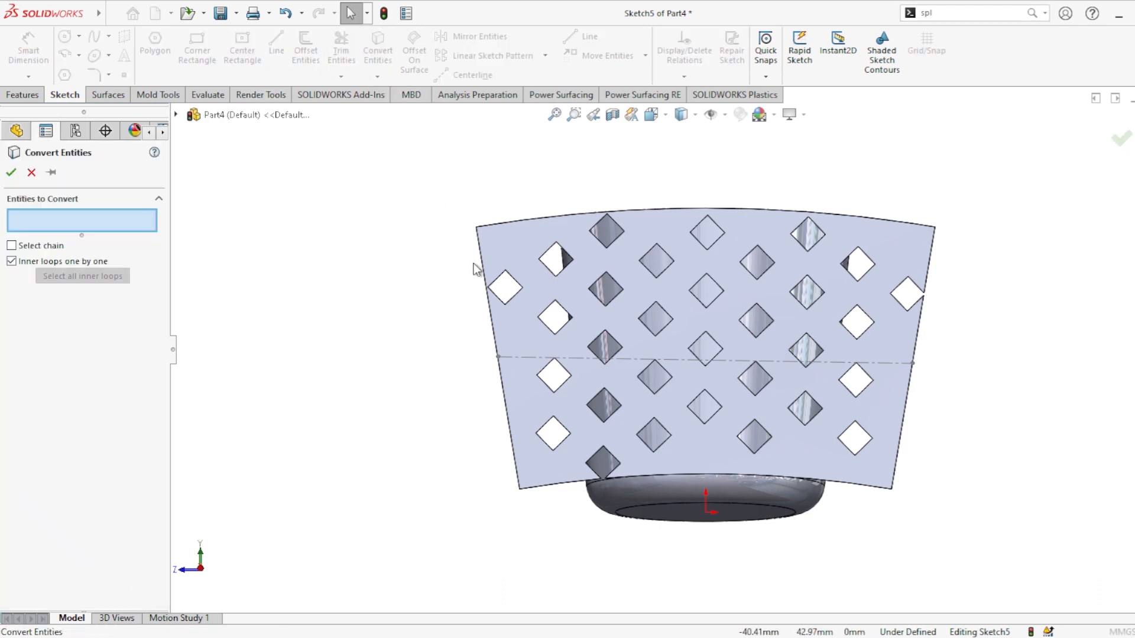
pyautogui.click(514, 252)
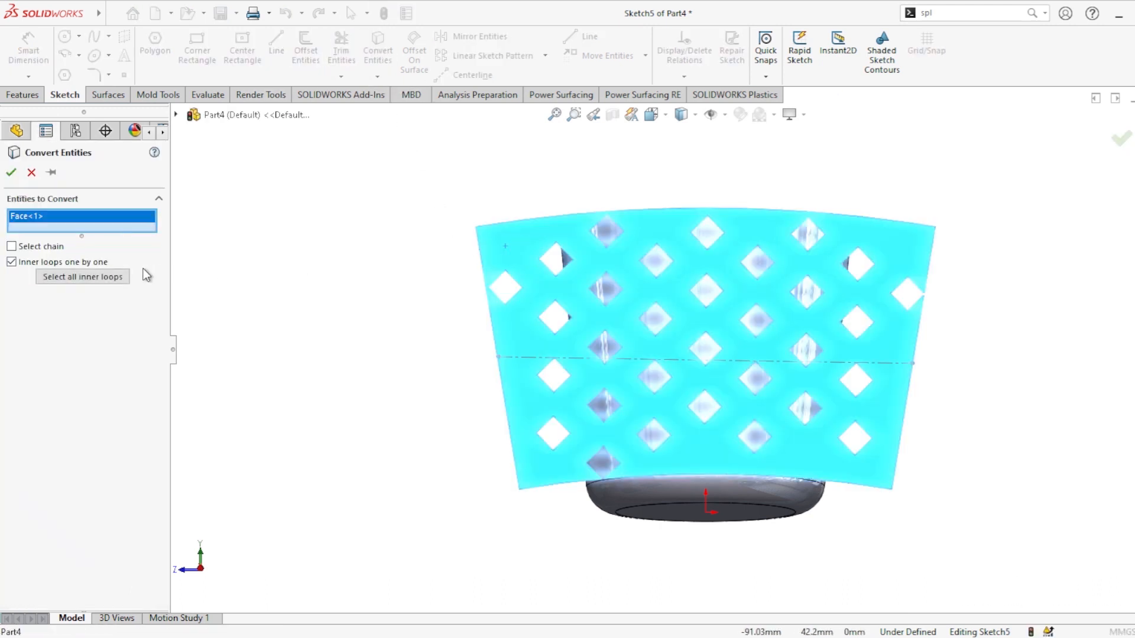
pyautogui.click(97, 277)
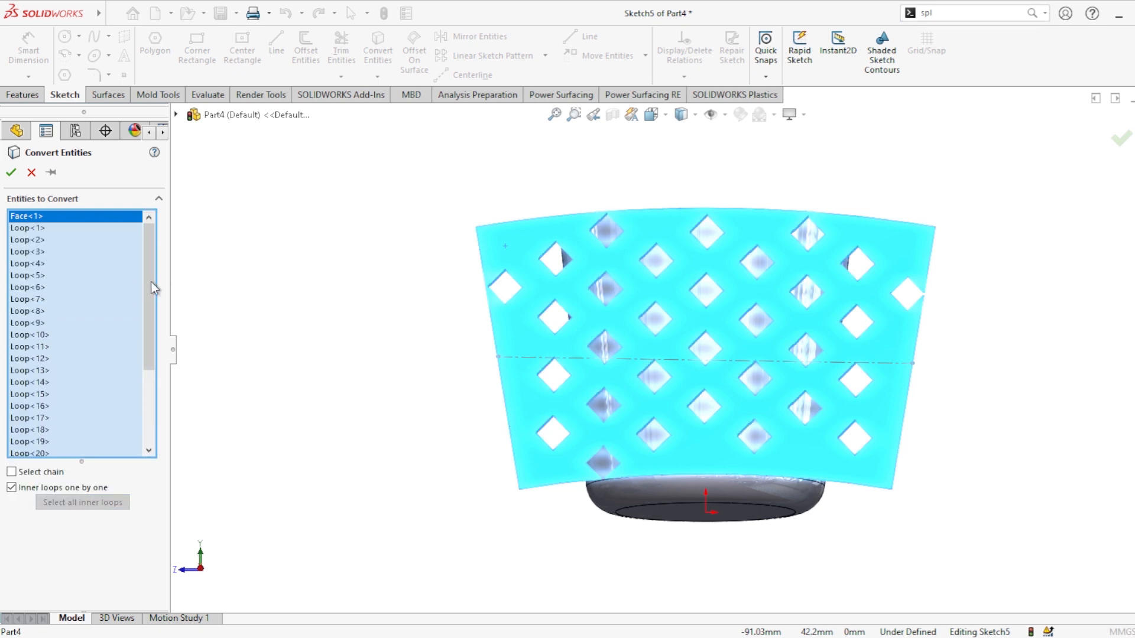
pyautogui.click(12, 172)
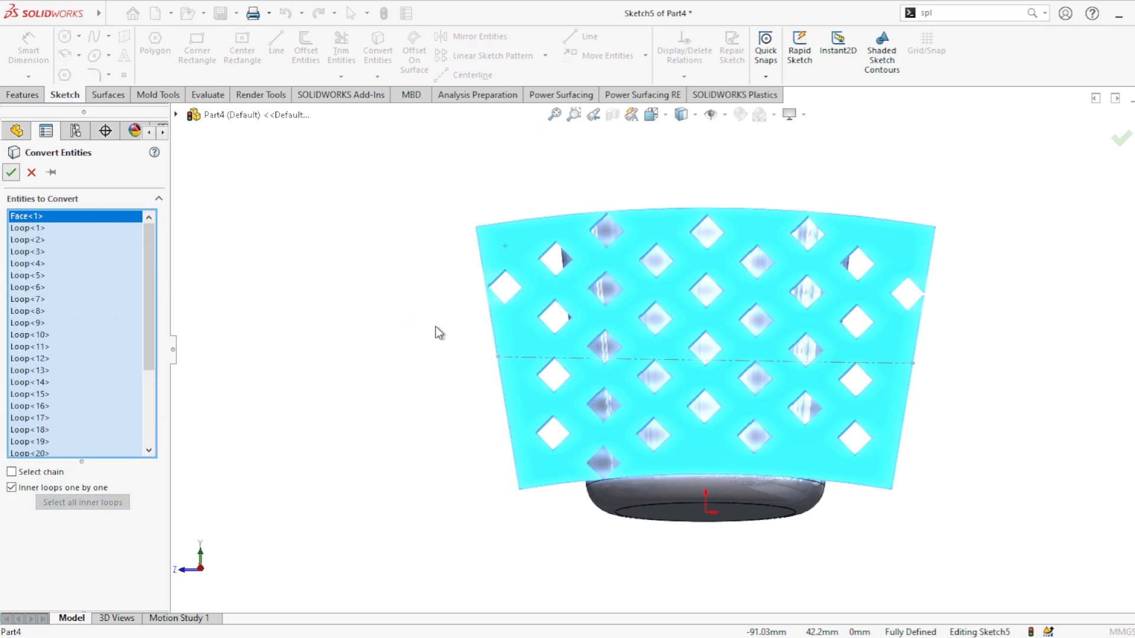
# Step: Emboss the converted sketch 0.5 mm onto the cup's outer face with Wrap
pyautogui.moveTo(451, 328); pyautogui.dragTo(532, 195, button='middle')
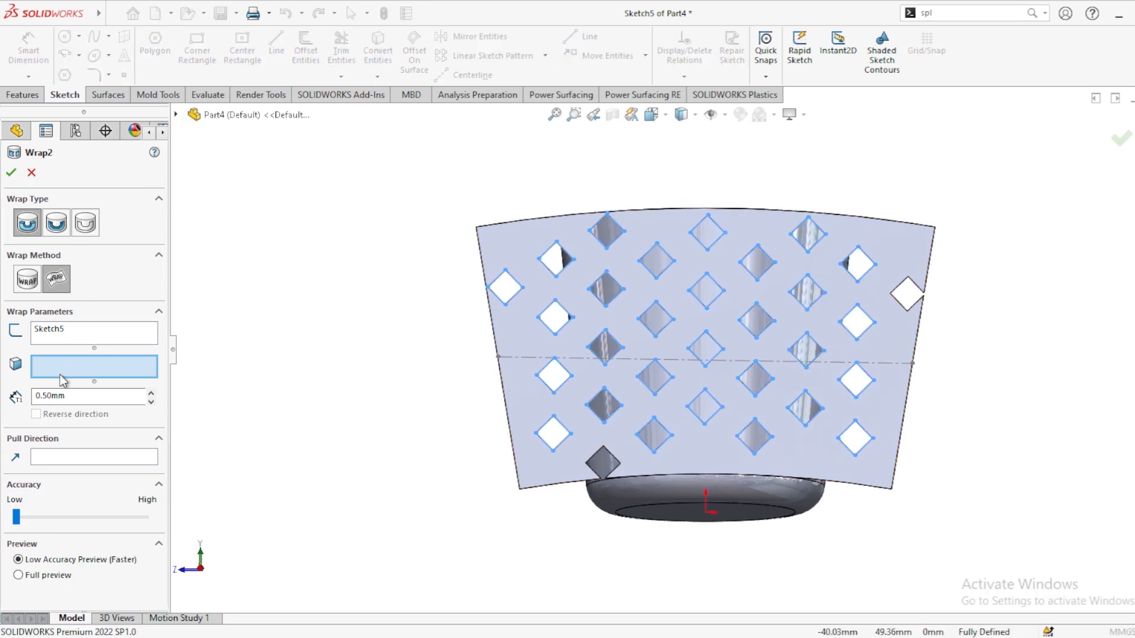
pyautogui.moveTo(444, 381)
pyautogui.mouseDown(button='middle')
pyautogui.moveTo(534, 408)
pyautogui.moveTo(704, 324)
pyautogui.moveTo(704, 367)
pyautogui.moveTo(675, 377)
pyautogui.moveTo(721, 296)
pyautogui.moveTo(474, 448)
pyautogui.moveTo(479, 462)
pyautogui.moveTo(597, 402)
pyautogui.mouseUp(button='middle')
pyautogui.click(735, 346)
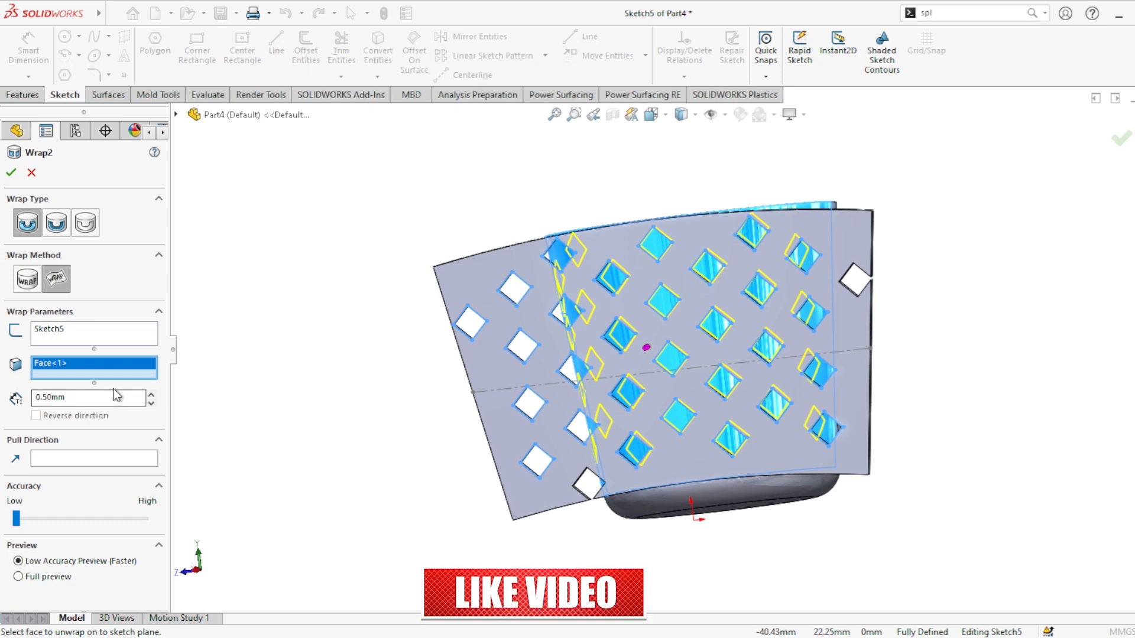
pyautogui.click(10, 172)
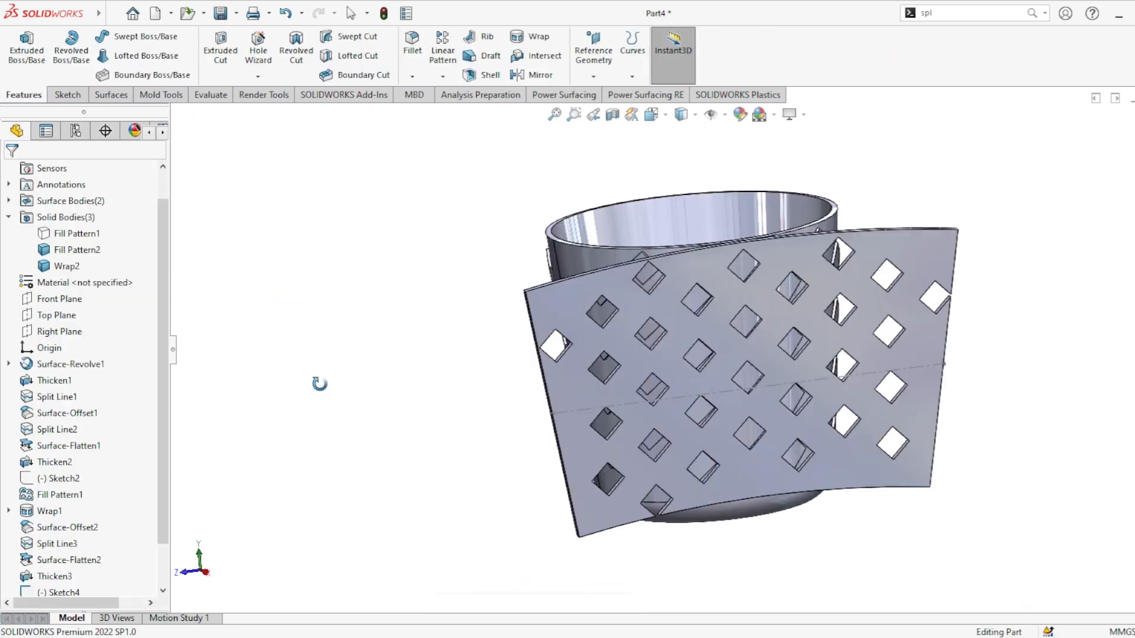
# Step: Hide the diamond-patterned sheet body
pyautogui.click(896, 275)
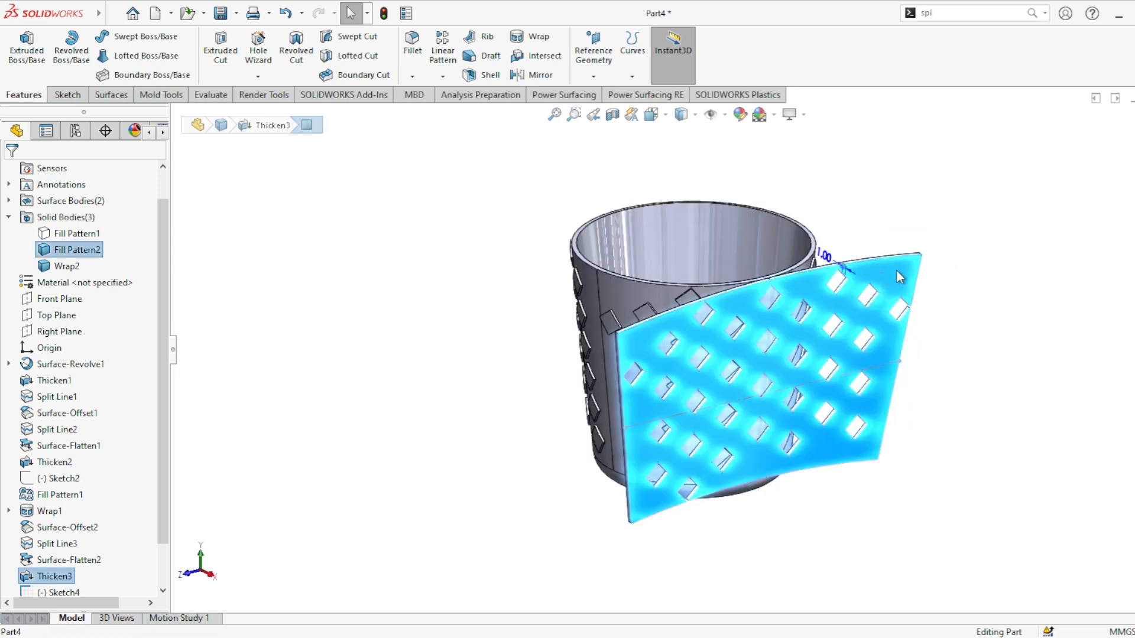
pyautogui.click(973, 236)
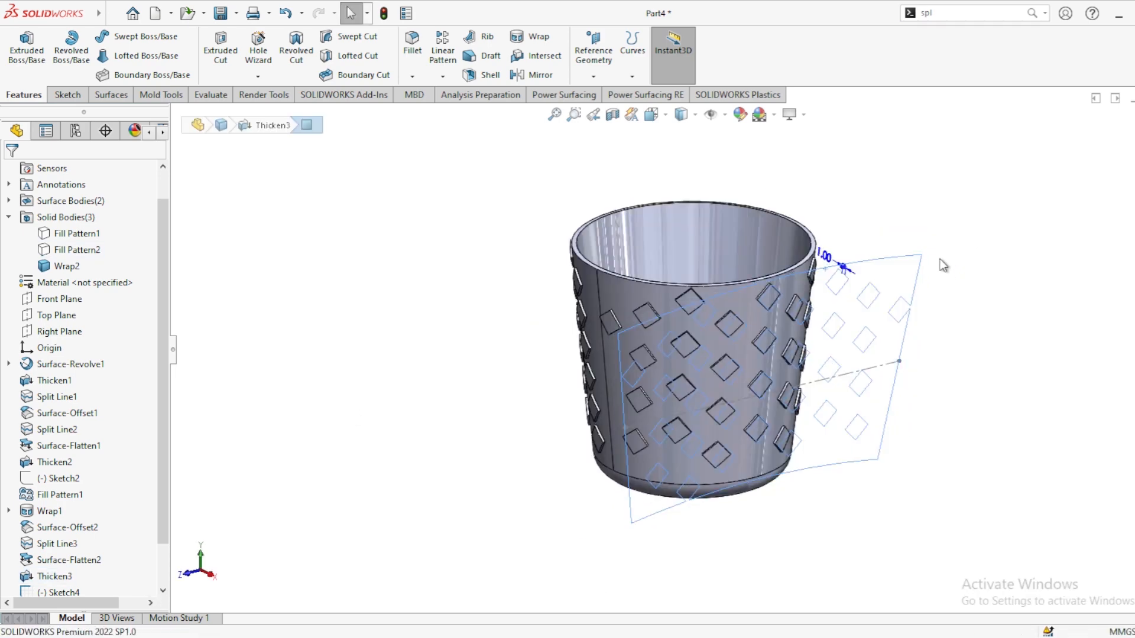
pyautogui.click(940, 260)
# Step: Orbit and zoom around the cup to inspect the embossed diamond pattern on its wall
pyautogui.moveTo(890, 354)
pyautogui.mouseDown(button='middle')
pyautogui.moveTo(791, 285)
pyautogui.moveTo(670, 337)
pyautogui.moveTo(594, 341)
pyautogui.moveTo(871, 213)
pyautogui.moveTo(955, 208)
pyautogui.moveTo(908, 219)
pyautogui.moveTo(844, 259)
pyautogui.mouseUp(button='middle')
pyautogui.scroll(-3, 733, 345)
pyautogui.moveTo(741, 344); pyautogui.dragTo(937, 331, button='middle')
pyautogui.moveTo(968, 329); pyautogui.dragTo(849, 456, button='middle')
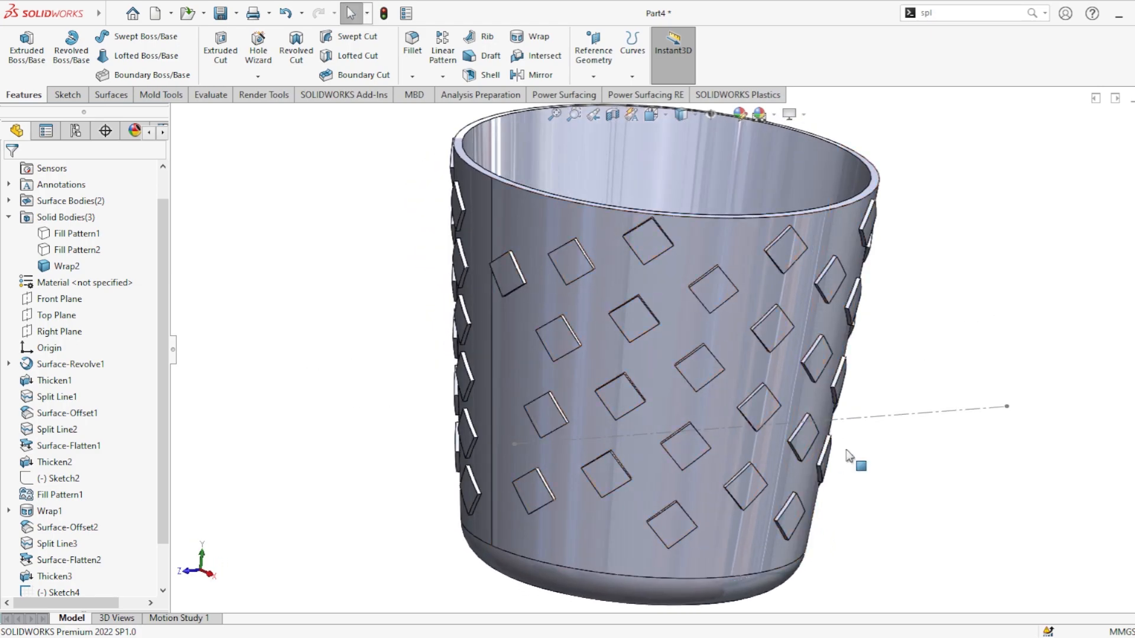
pyautogui.click(929, 412)
pyautogui.click(989, 366)
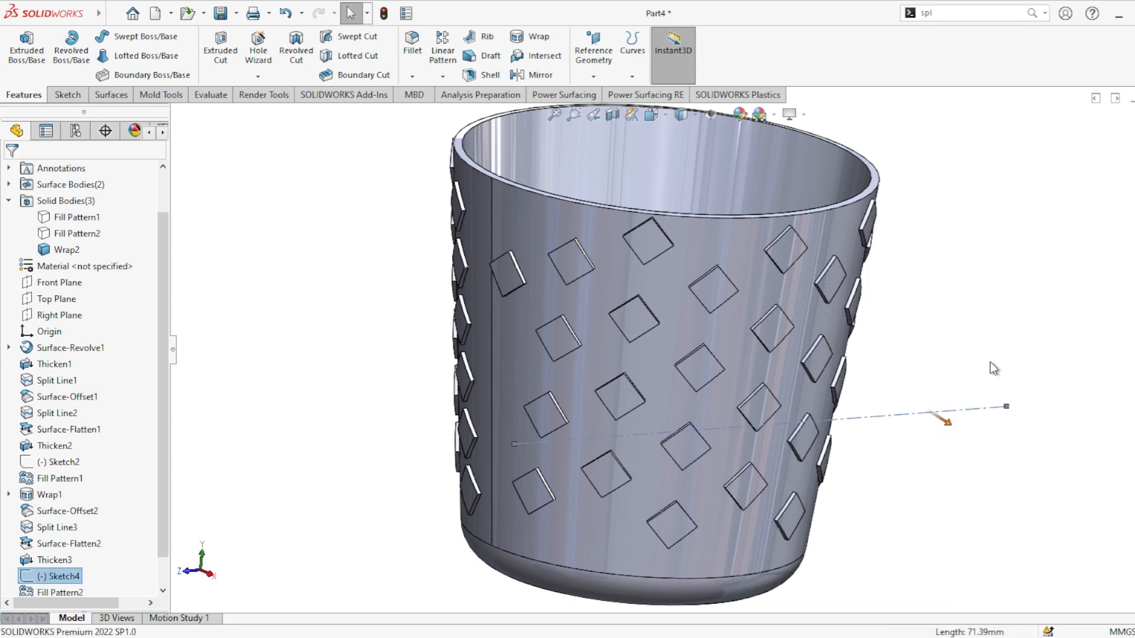
pyautogui.scroll(2, 798, 390)
pyautogui.moveTo(795, 393)
pyautogui.mouseDown(button='middle')
pyautogui.moveTo(732, 350)
pyautogui.moveTo(712, 260)
pyautogui.mouseUp(button='middle')
pyautogui.scroll(-3, 713, 216)
pyautogui.scroll(4, 746, 227)
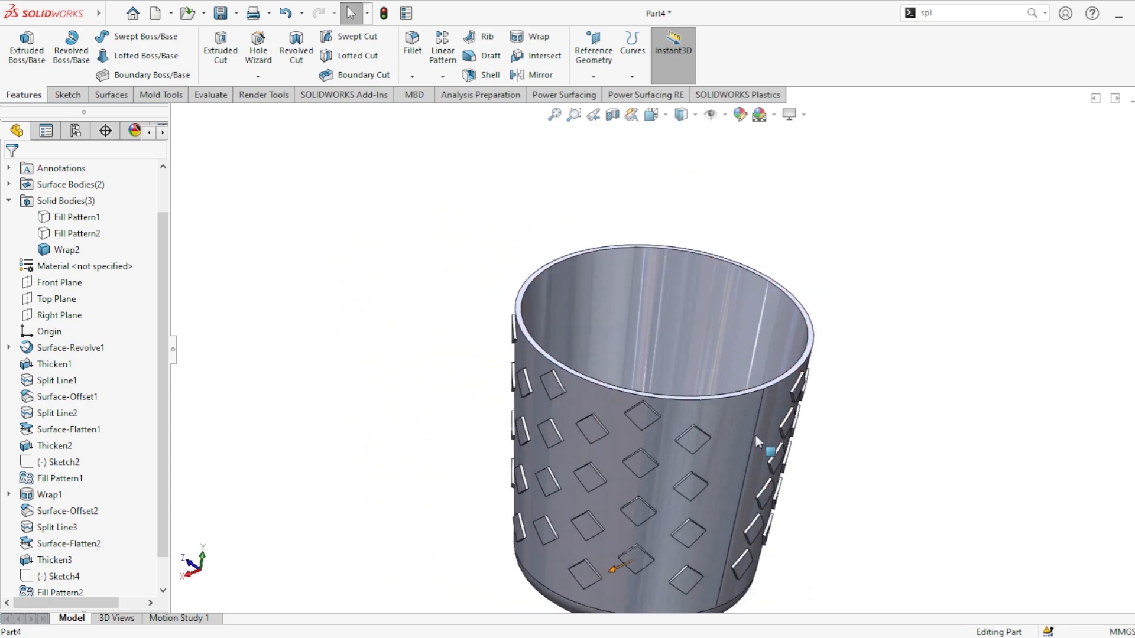
pyautogui.moveTo(754, 435); pyautogui.dragTo(677, 346, button='middle')
pyautogui.scroll(1, 674, 347)
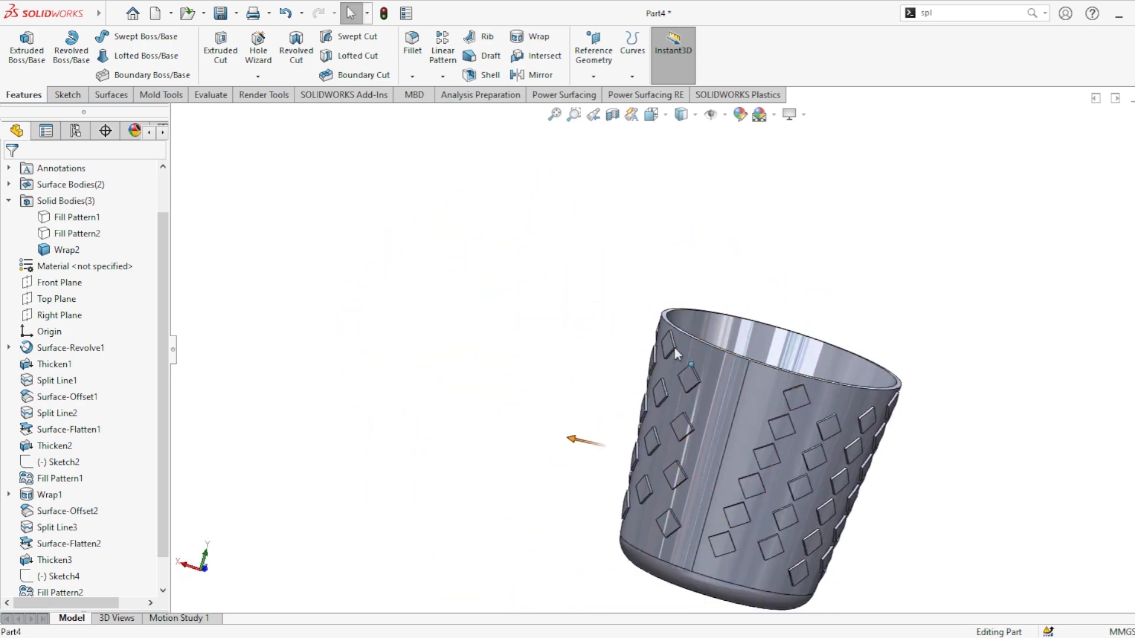
pyautogui.scroll(-3, 861, 443)
pyautogui.moveTo(784, 402); pyautogui.dragTo(821, 287, button='middle')
pyautogui.scroll(-2, 831, 277)
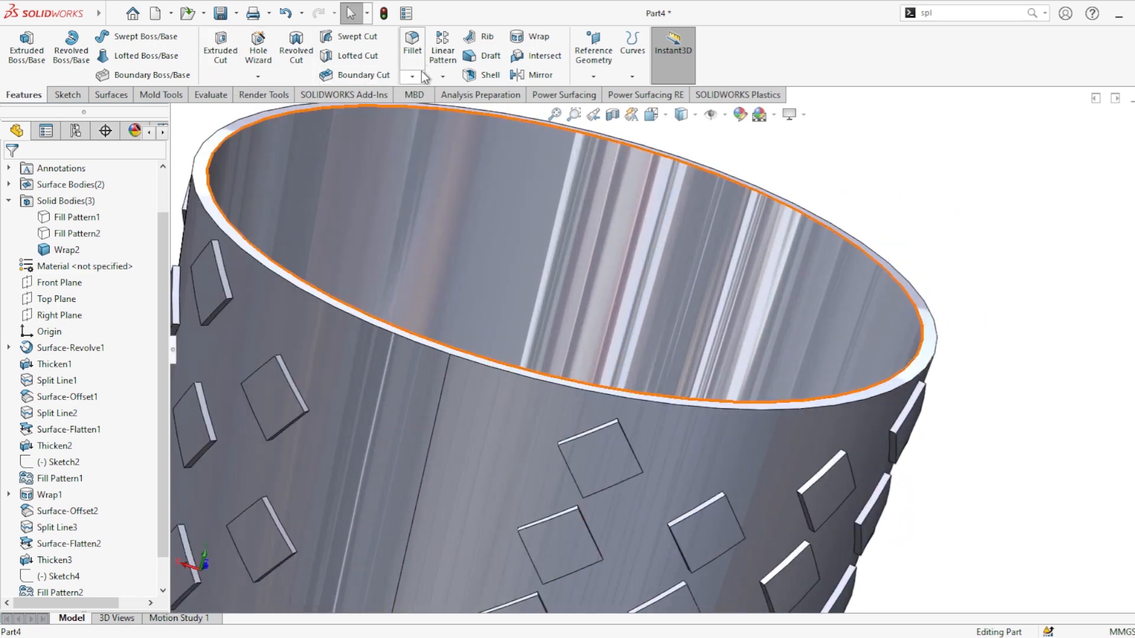
# Step: Fillet the outer top rim edge of the cup with a 0.5 mm radius
pyautogui.click(236, 243)
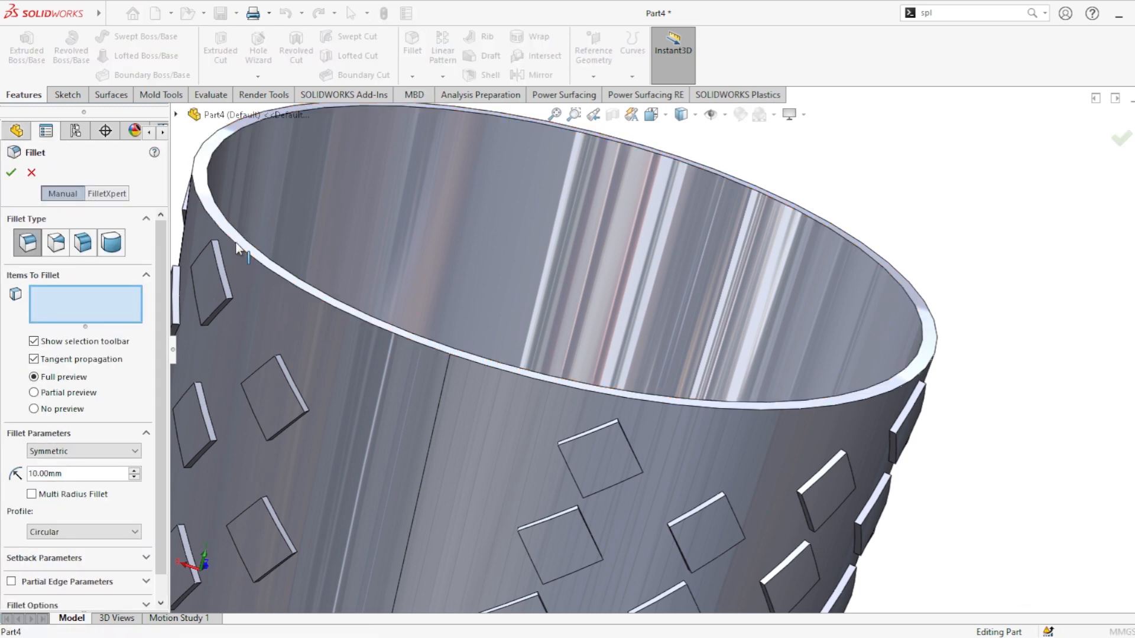
pyautogui.click(242, 236)
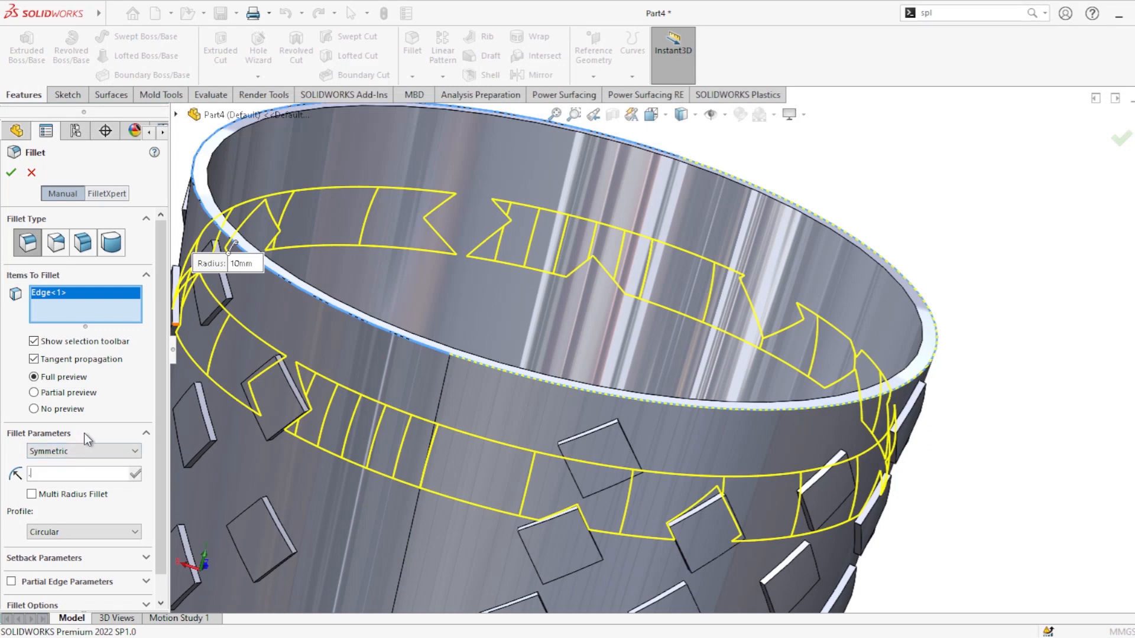
pyautogui.write('.5')
pyautogui.press('Return')
pyautogui.click(34, 393)
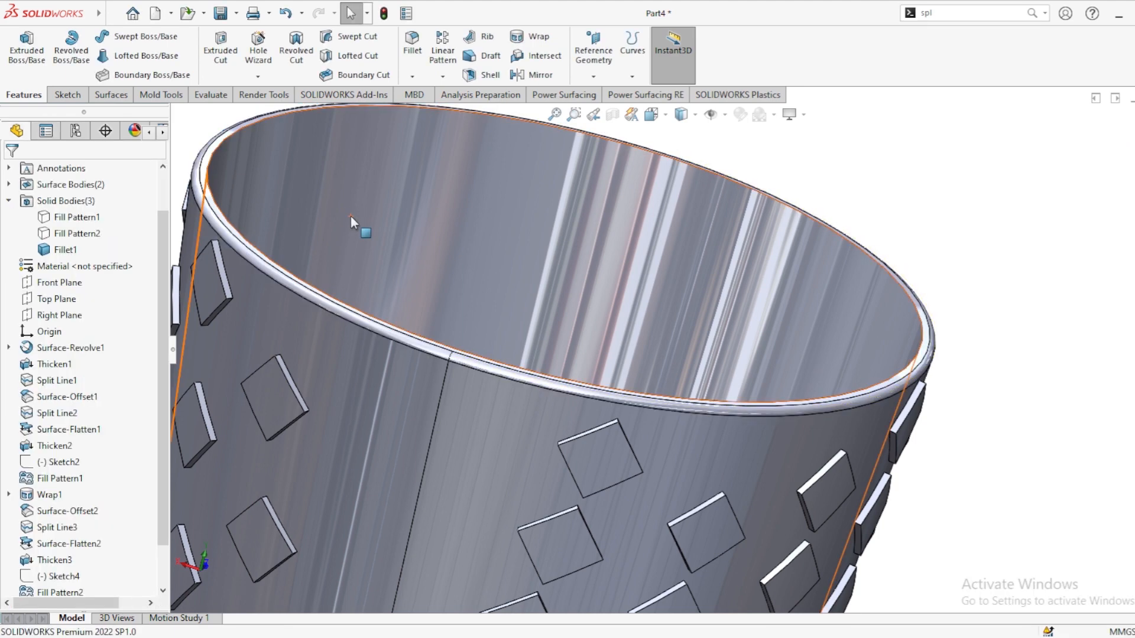
# Step: Fillet the inner top rim edge of the cup with the same 0.5 mm radius
pyautogui.scroll(-1, 405, 247)
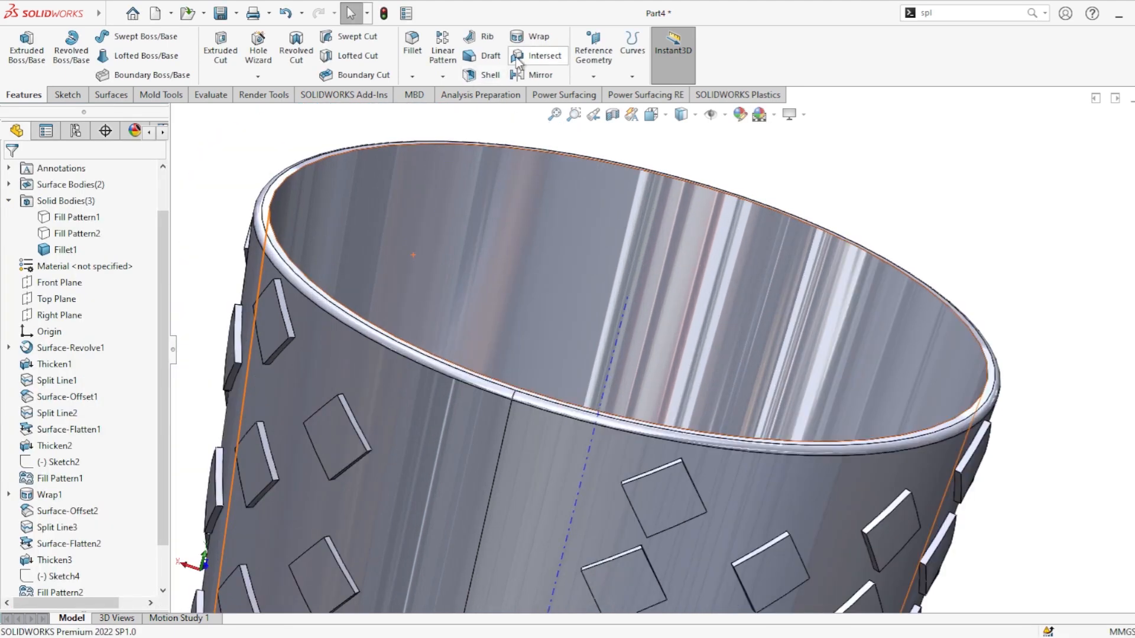
pyautogui.click(415, 45)
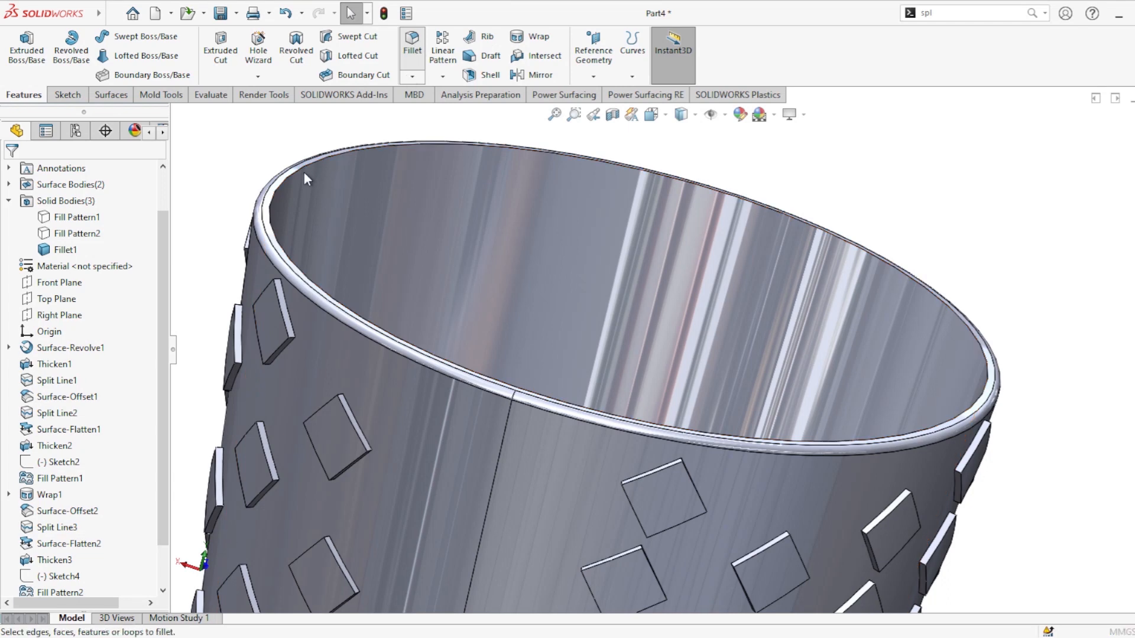
pyautogui.click(334, 170)
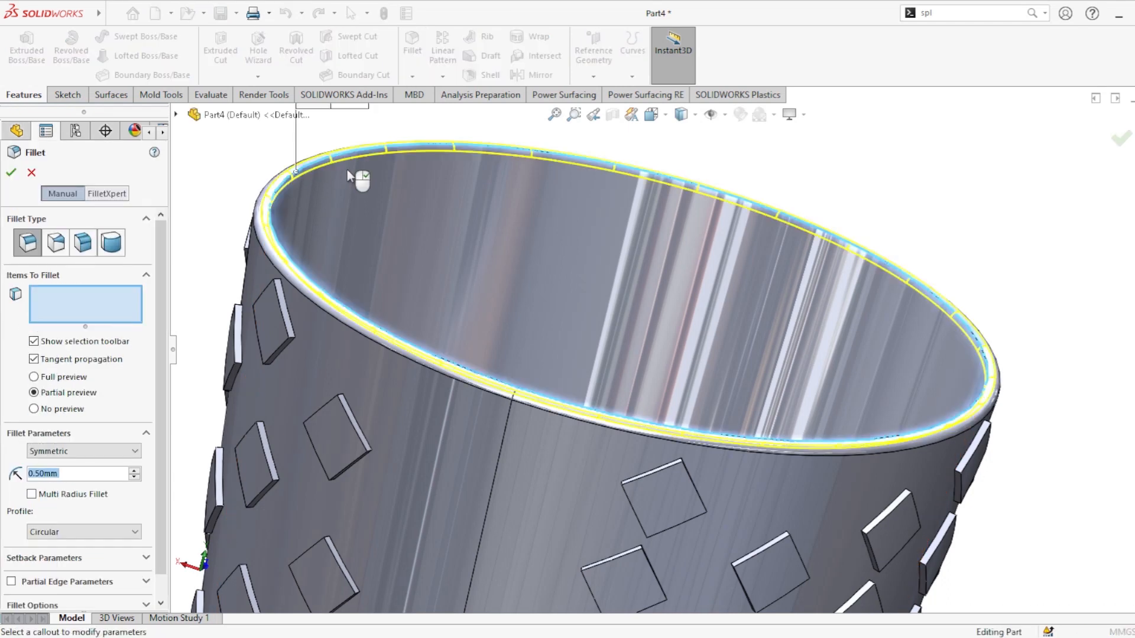
pyautogui.click(10, 175)
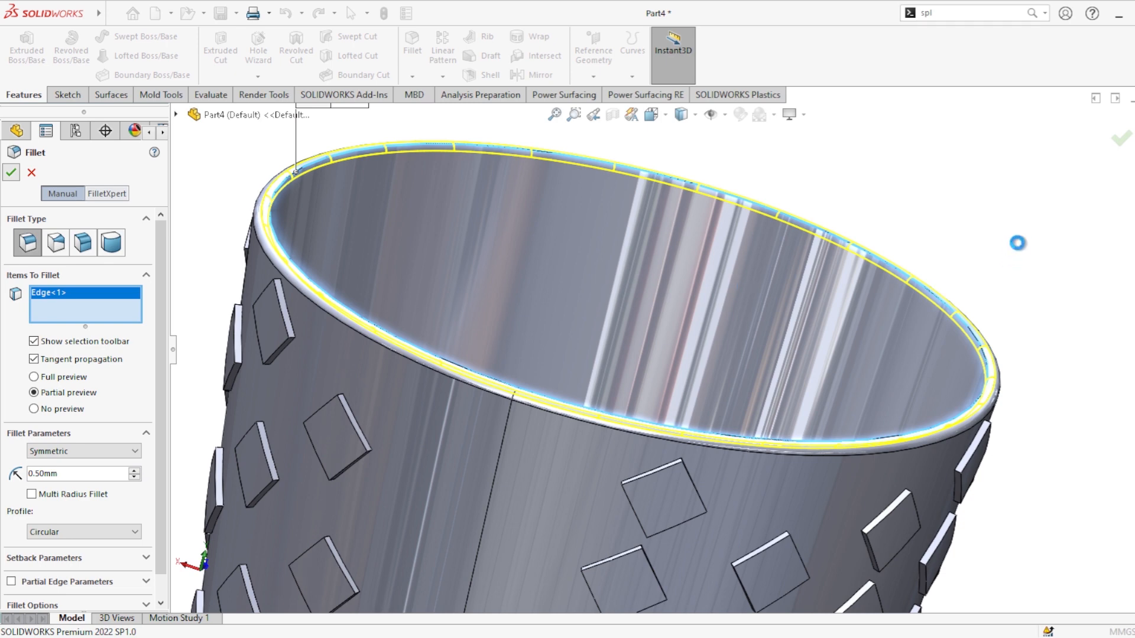
# Step: Start a new sketch on the Right Plane and view it normal to the plane
pyautogui.scroll(5, 921, 297)
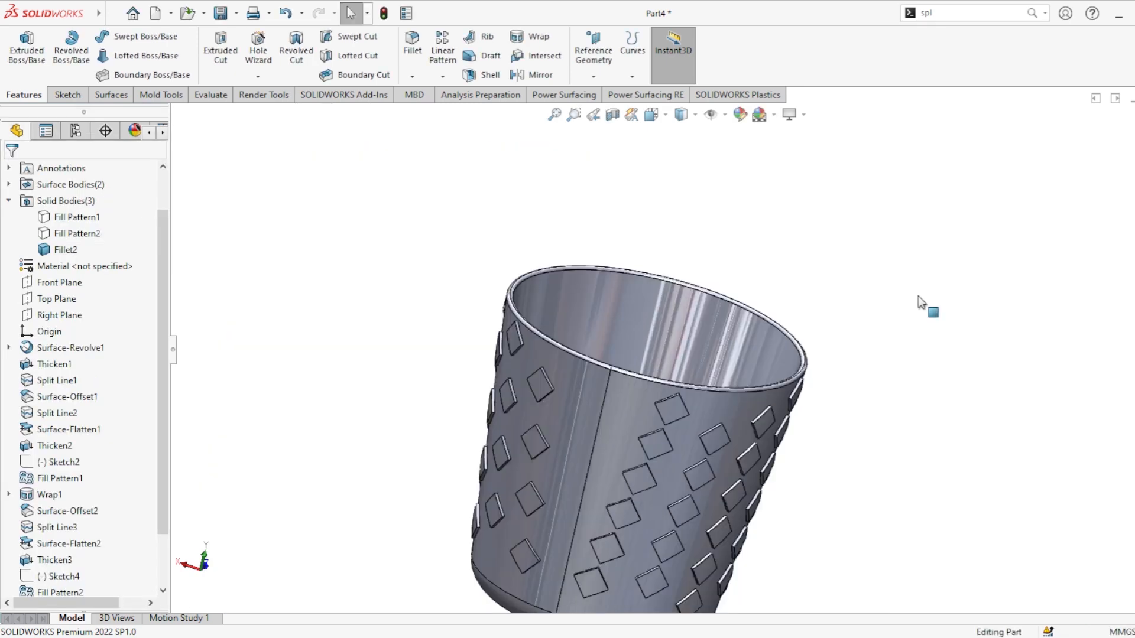
pyautogui.scroll(3, 920, 317)
pyautogui.moveTo(885, 420); pyautogui.dragTo(845, 367, button='middle')
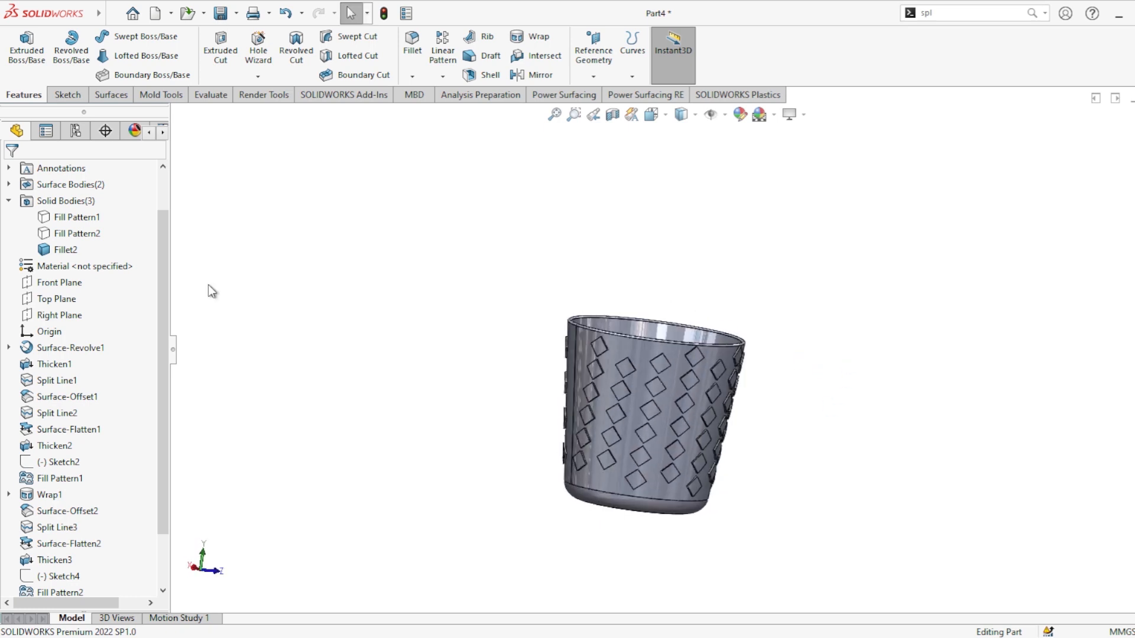
pyautogui.click(62, 285)
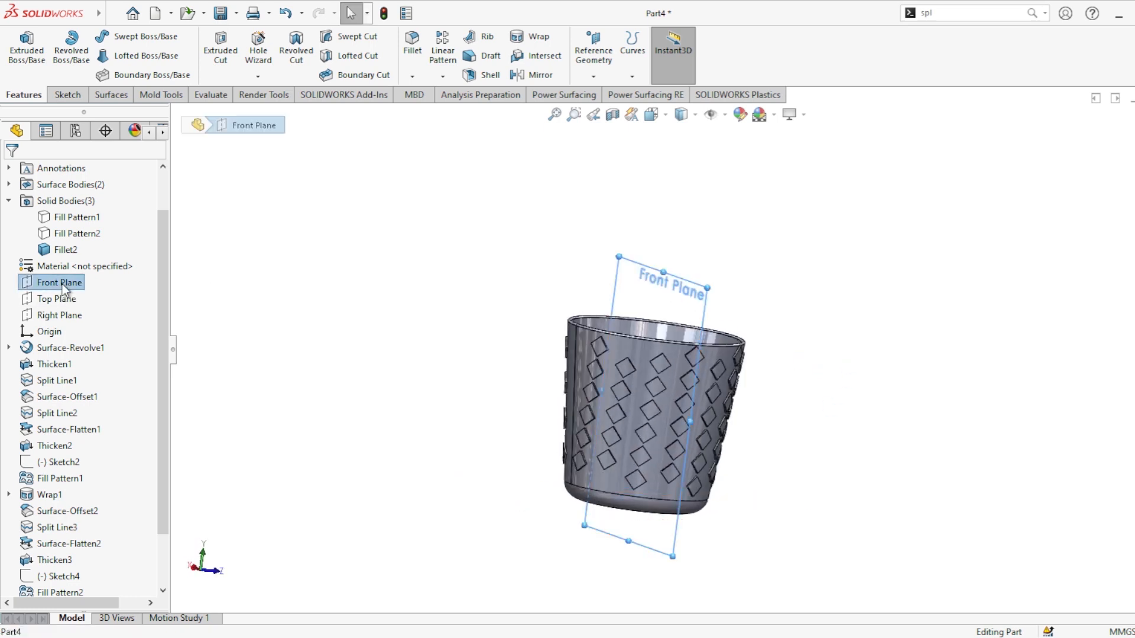
pyautogui.click(69, 316)
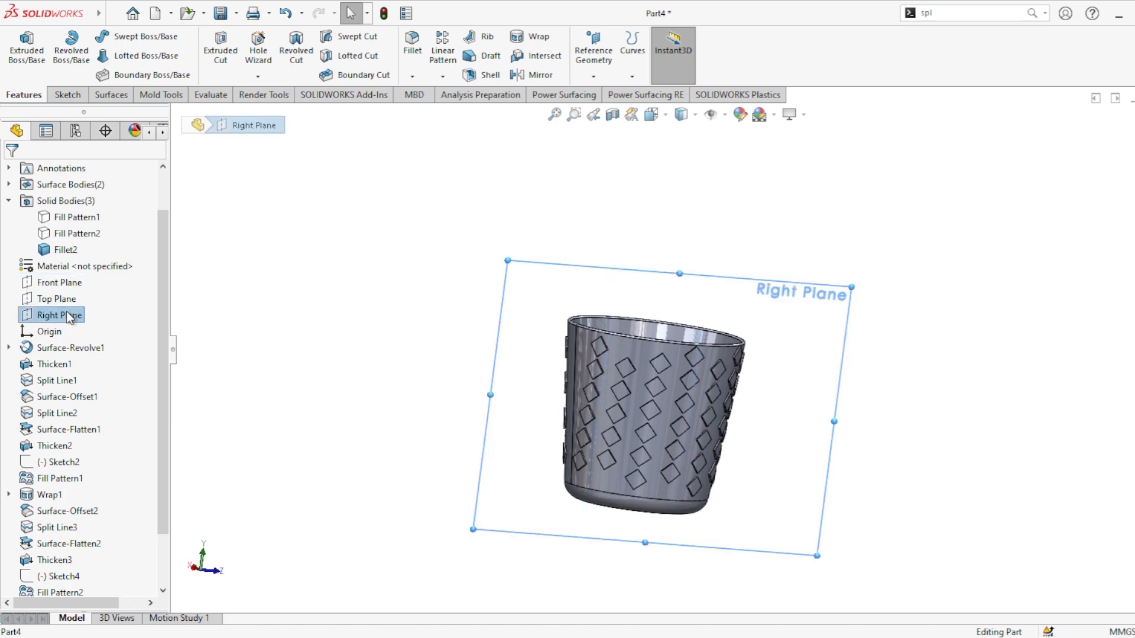
pyautogui.click(83, 297)
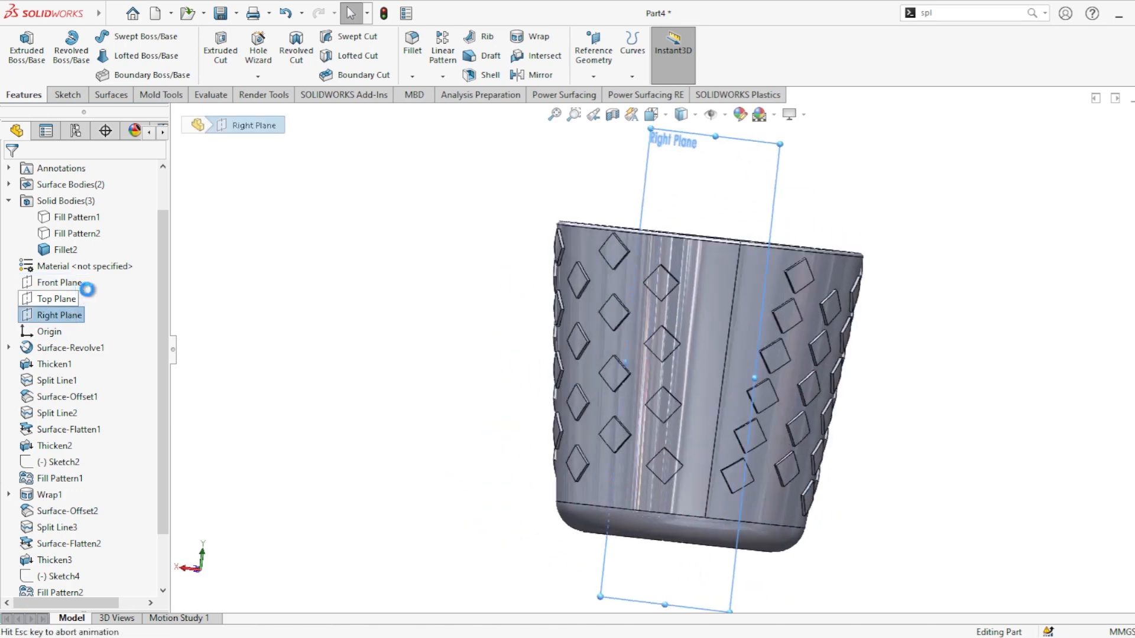
pyautogui.scroll(-2, 898, 330)
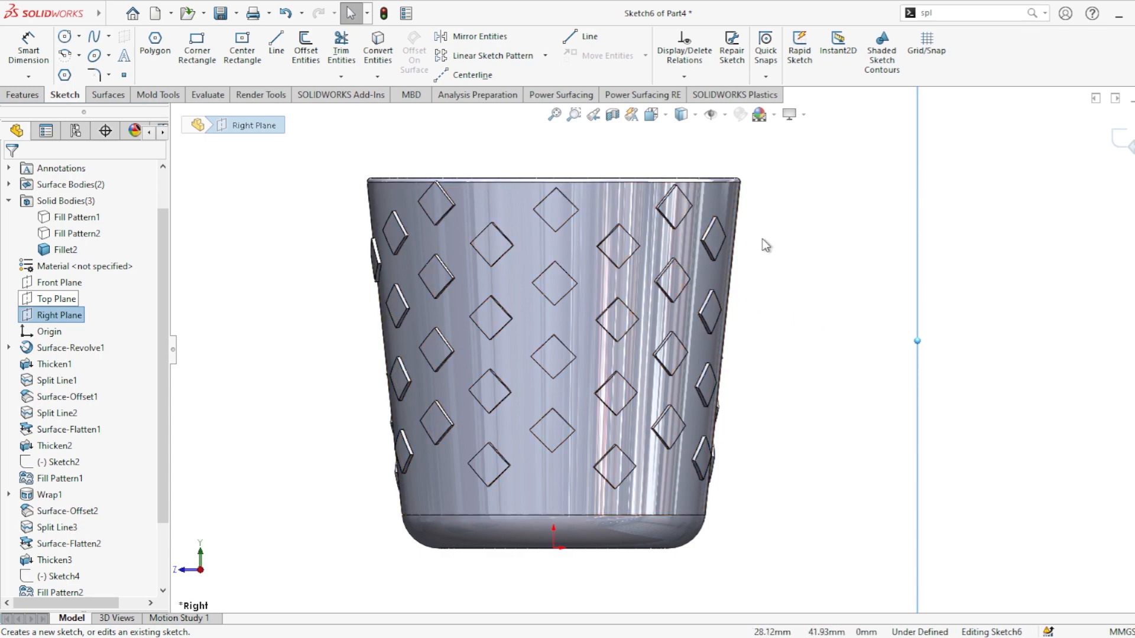
pyautogui.moveTo(766, 246); pyautogui.dragTo(761, 280, button='middle')
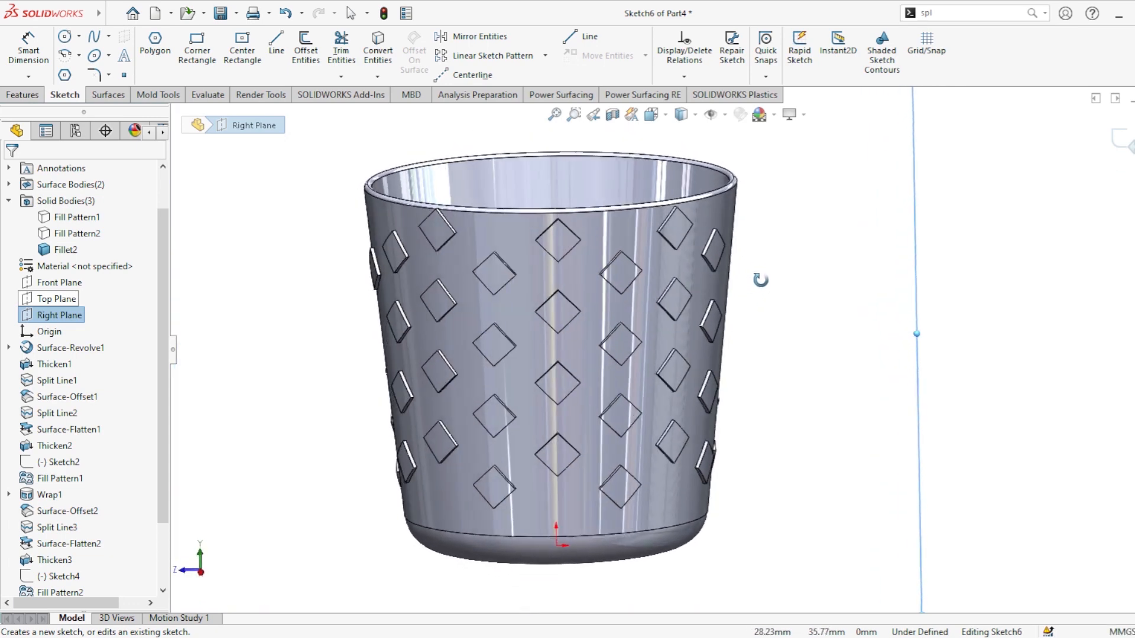
pyautogui.press('Escape')
pyautogui.press('f')
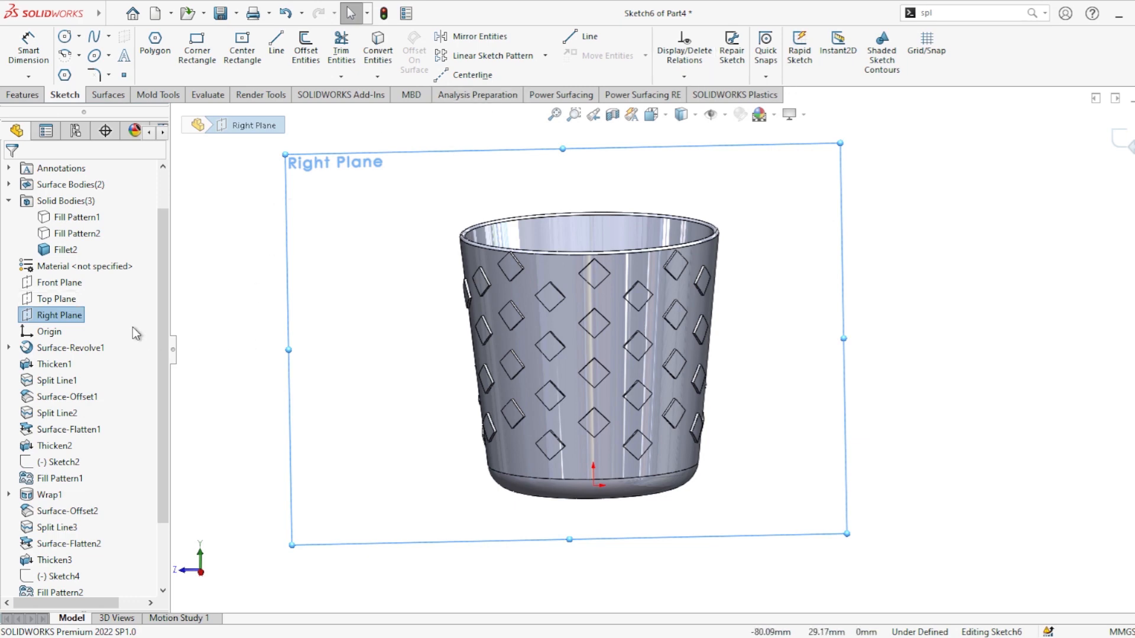
pyautogui.click(58, 318)
pyautogui.click(136, 290)
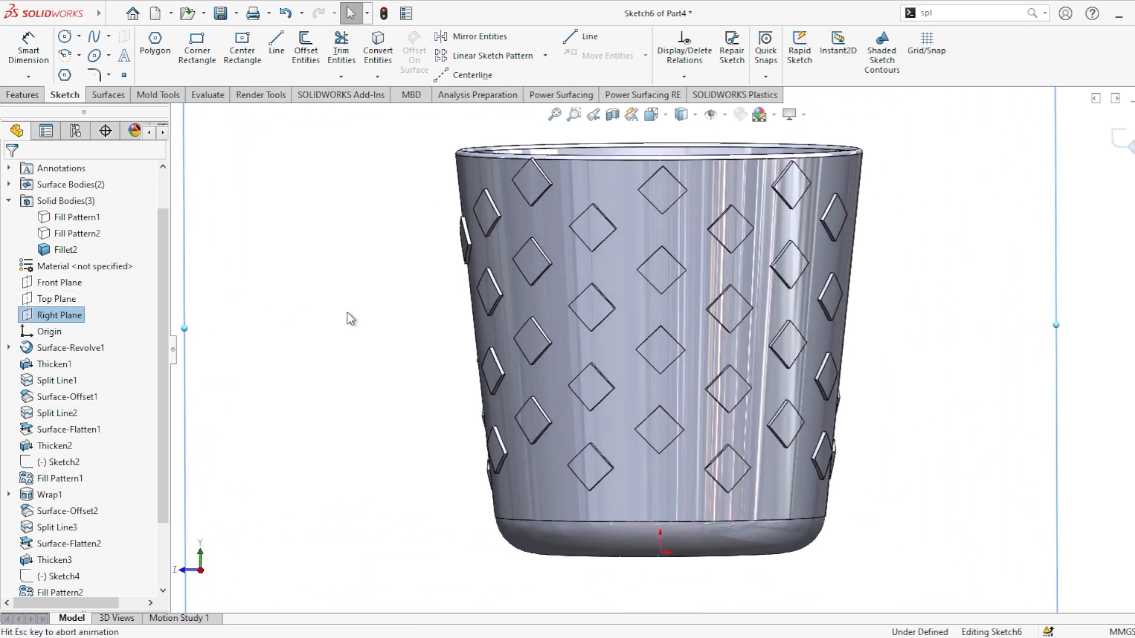
pyautogui.click(254, 268)
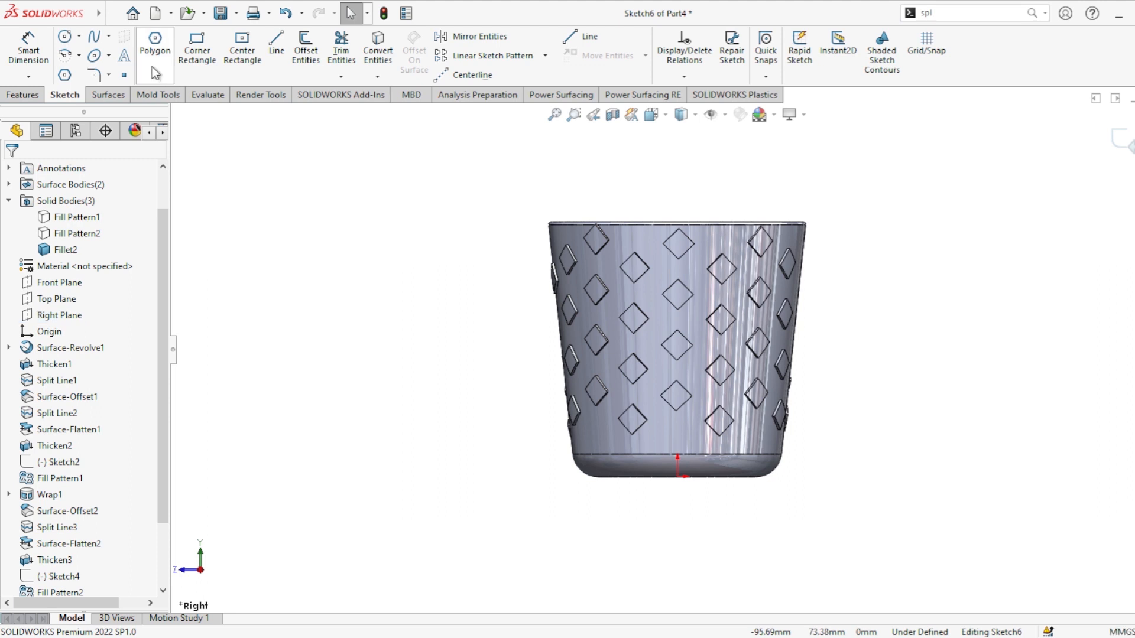
# Step: Sketch a short line about 16 mm long outward from the cup's upper right wall
pyautogui.click(276, 45)
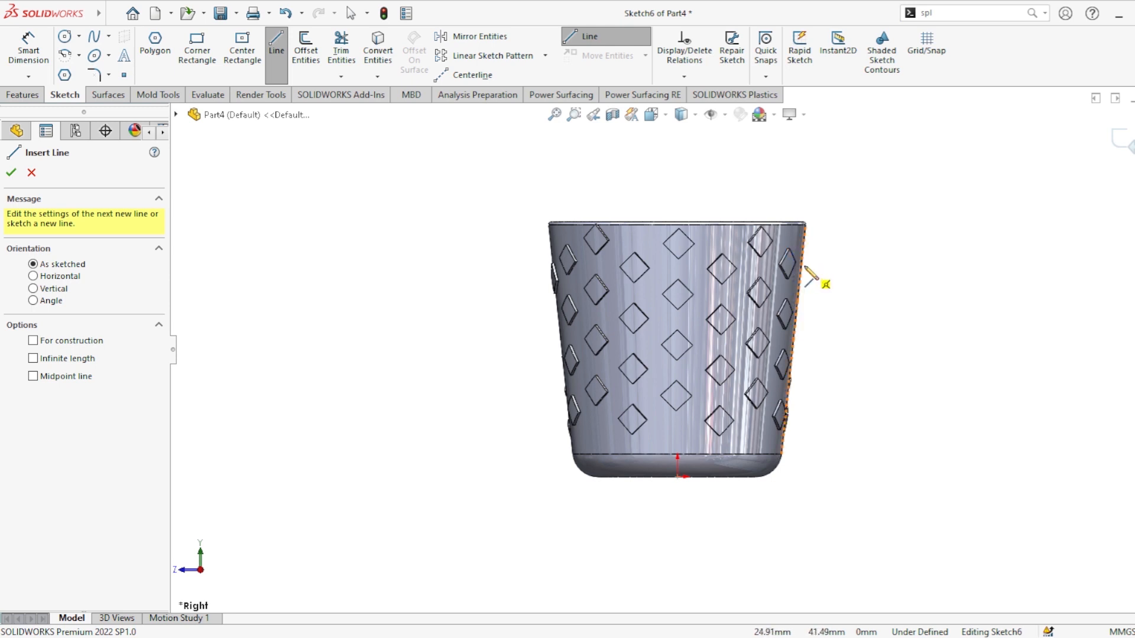
pyautogui.scroll(-3, 805, 278)
pyautogui.click(768, 255)
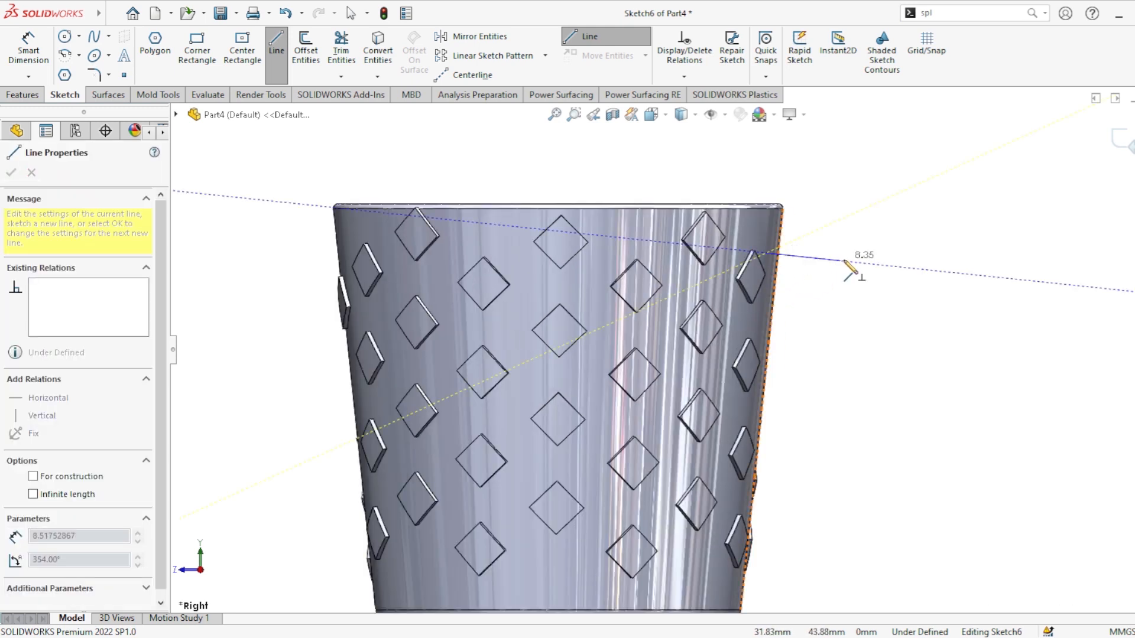
pyautogui.click(918, 269)
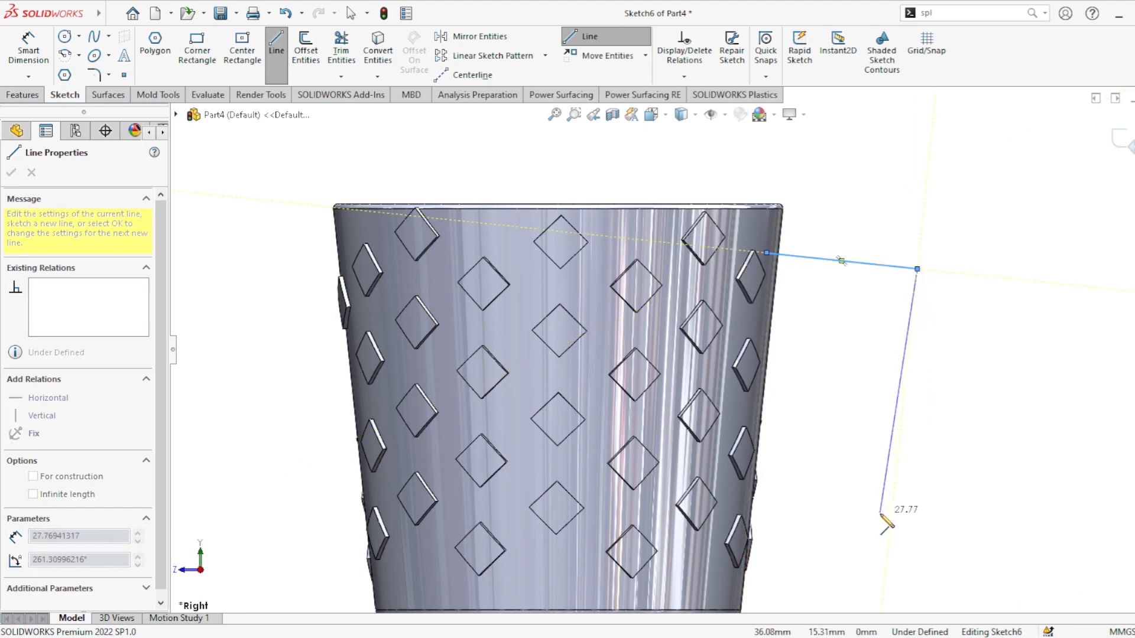
pyautogui.press('Escape')
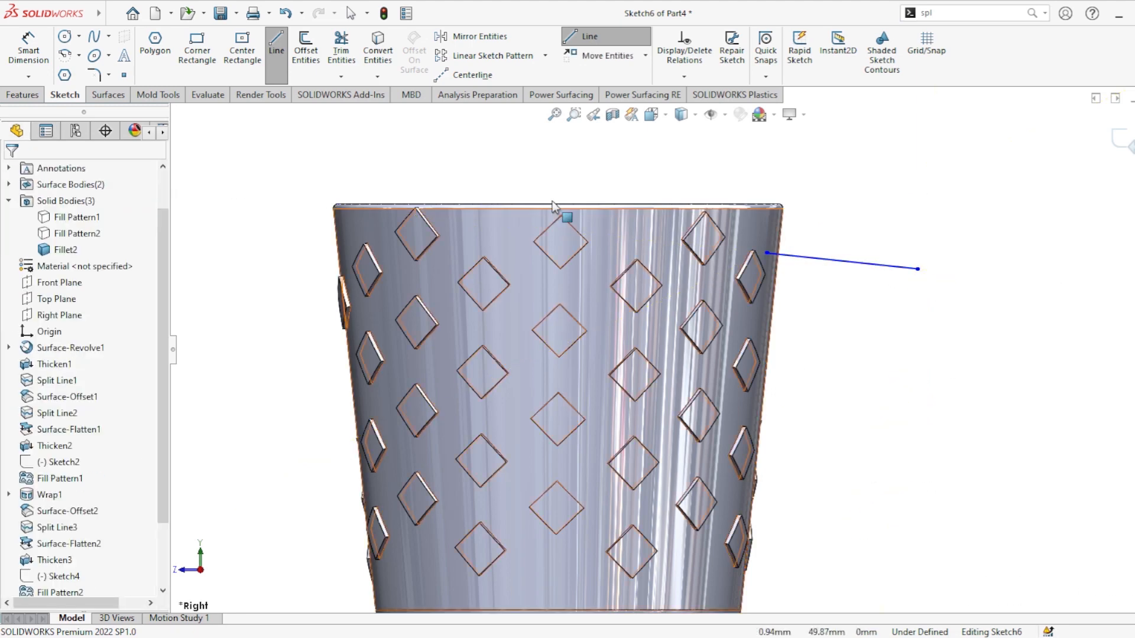
pyautogui.press('Escape')
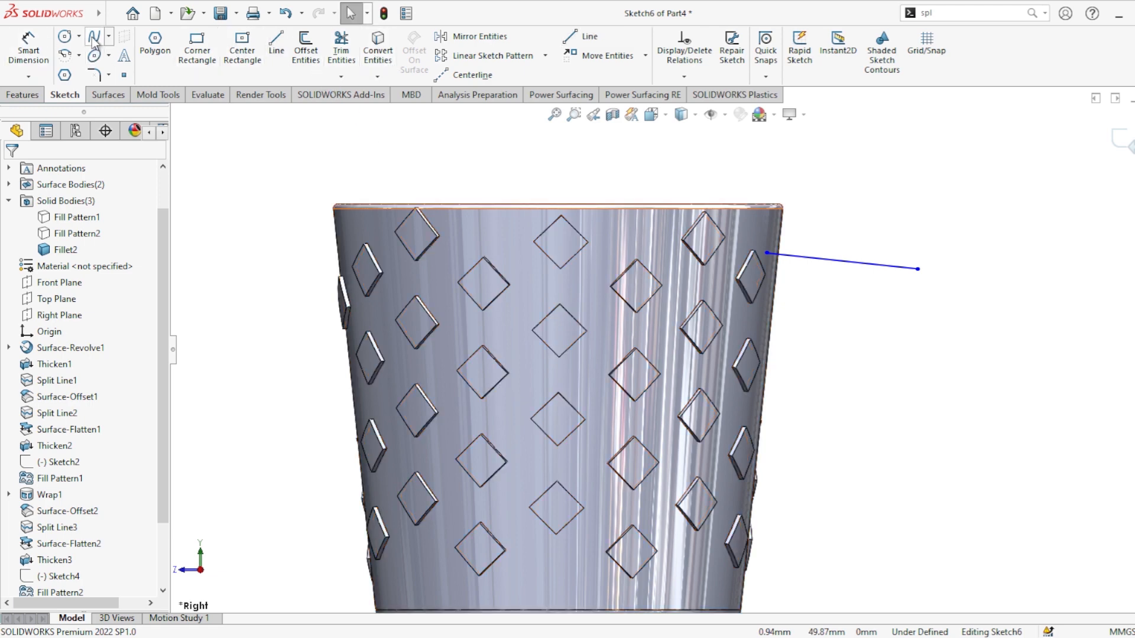
# Step: Draw a spline from the line's outer end down to the cup's lower right wall and bend it outward
pyautogui.click(918, 270)
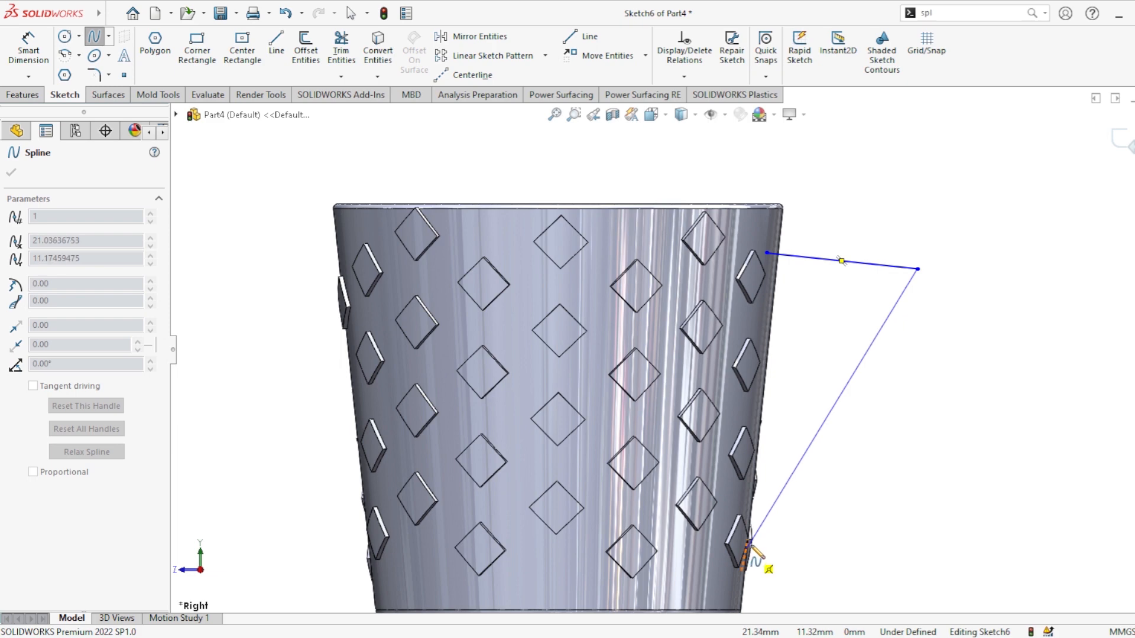
pyautogui.scroll(3, 733, 550)
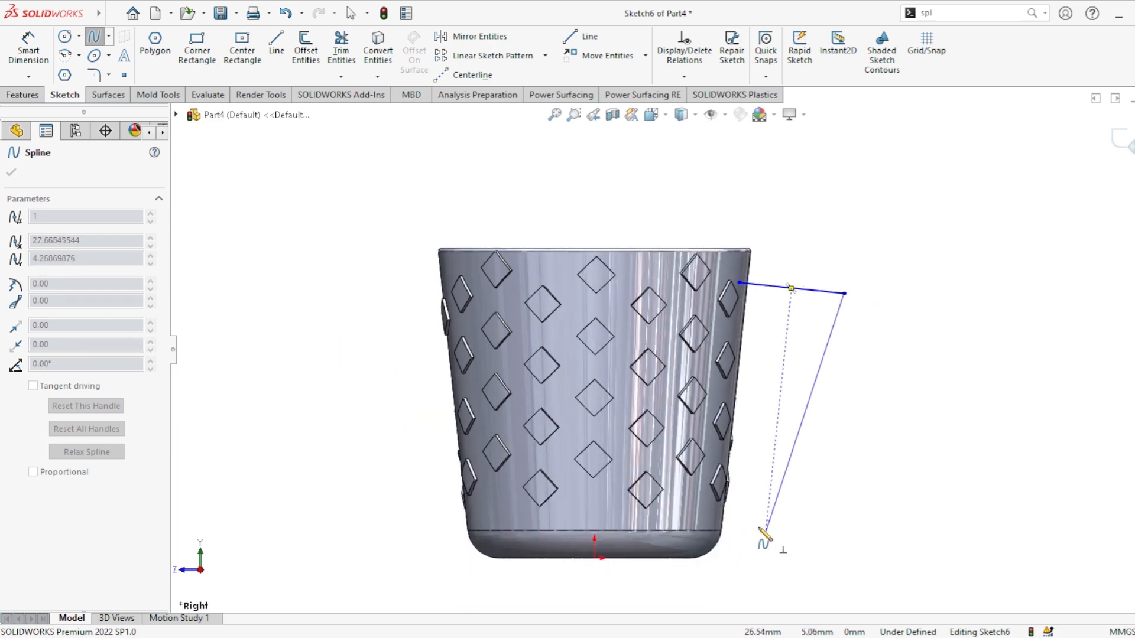
pyautogui.click(708, 507)
pyautogui.doubleClick(769, 493)
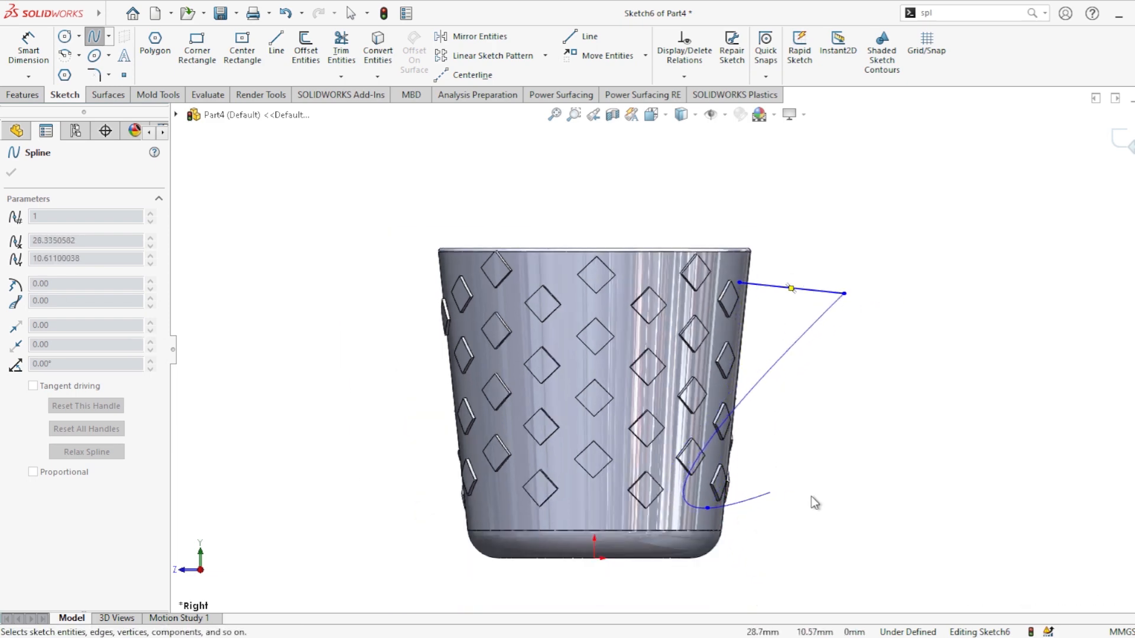
pyautogui.press('Escape')
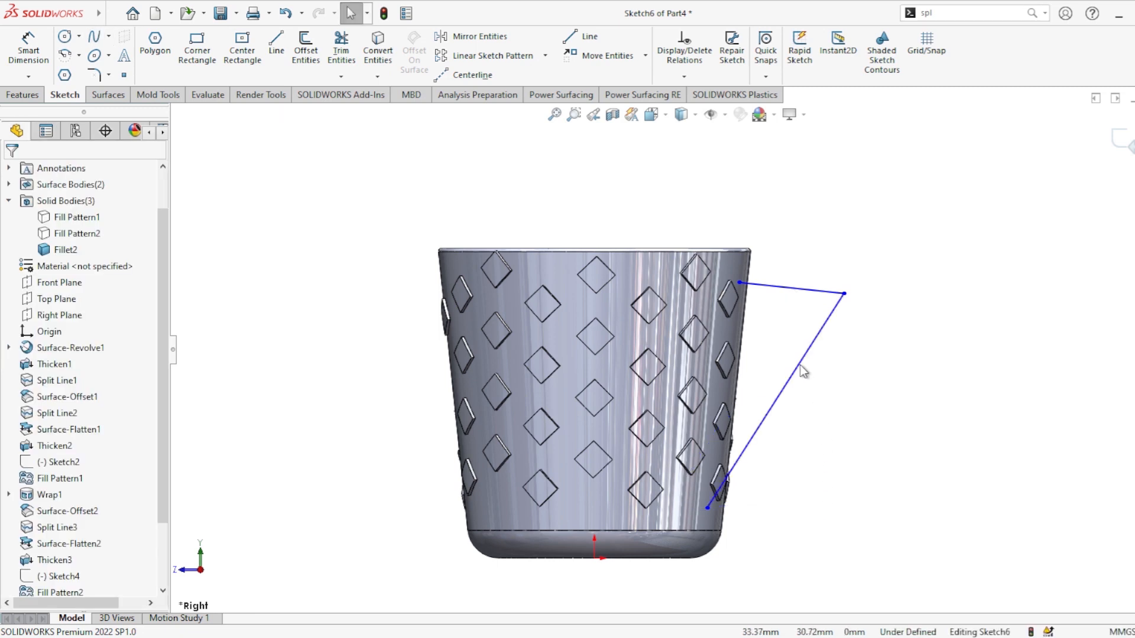
pyautogui.click(800, 372)
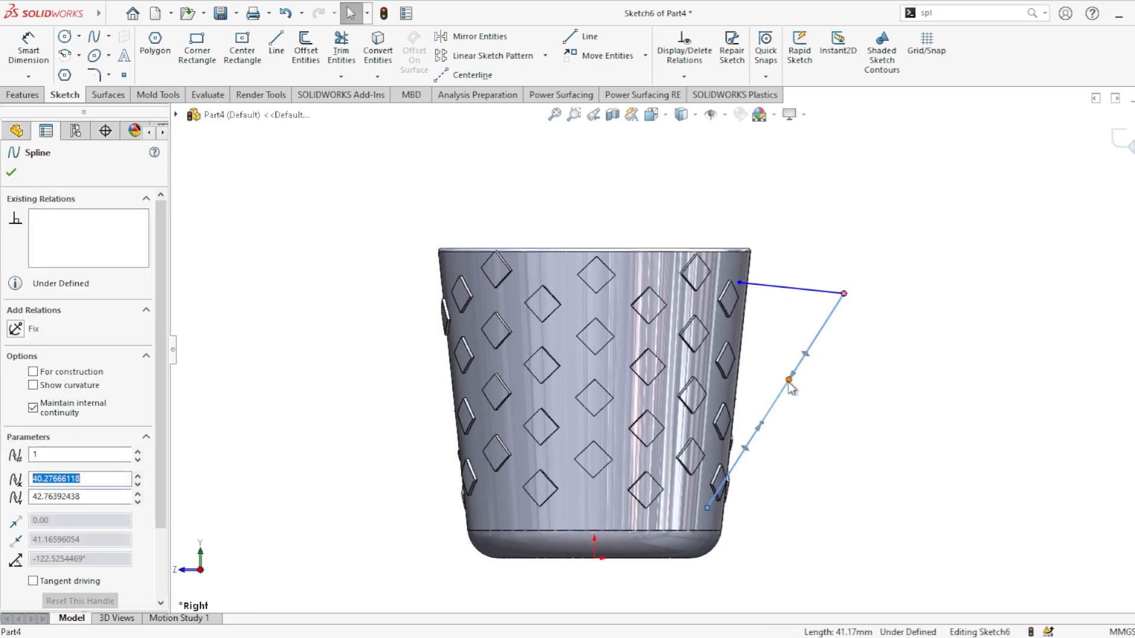
pyautogui.moveTo(791, 378); pyautogui.dragTo(863, 391)
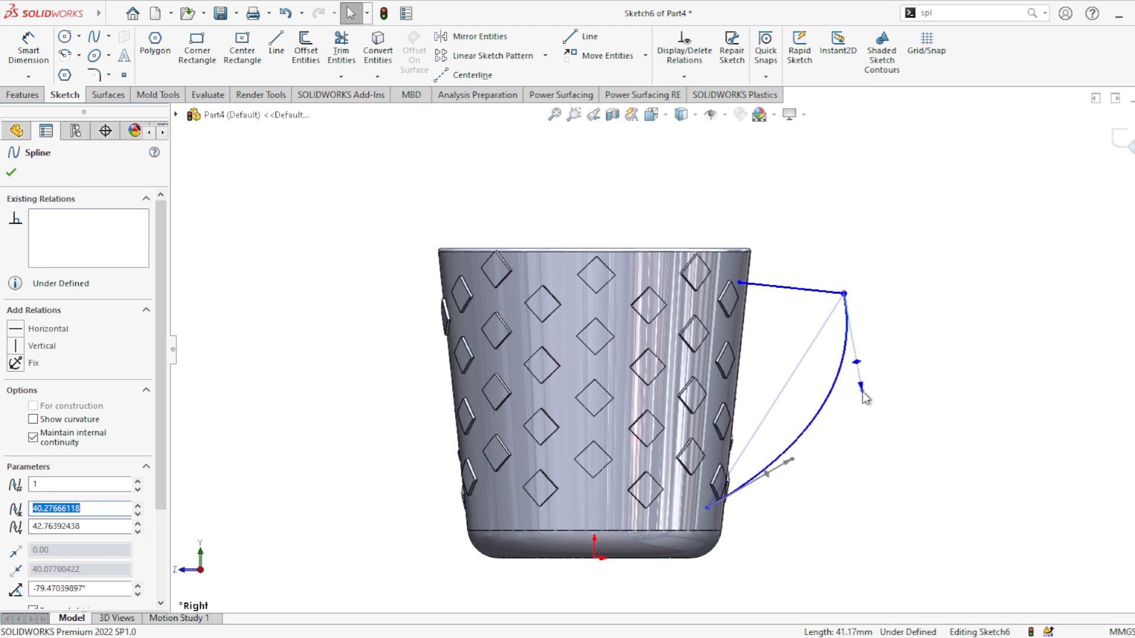
# Step: Delete the straight helper line, leaving only the spline handle curve
pyautogui.click(833, 292)
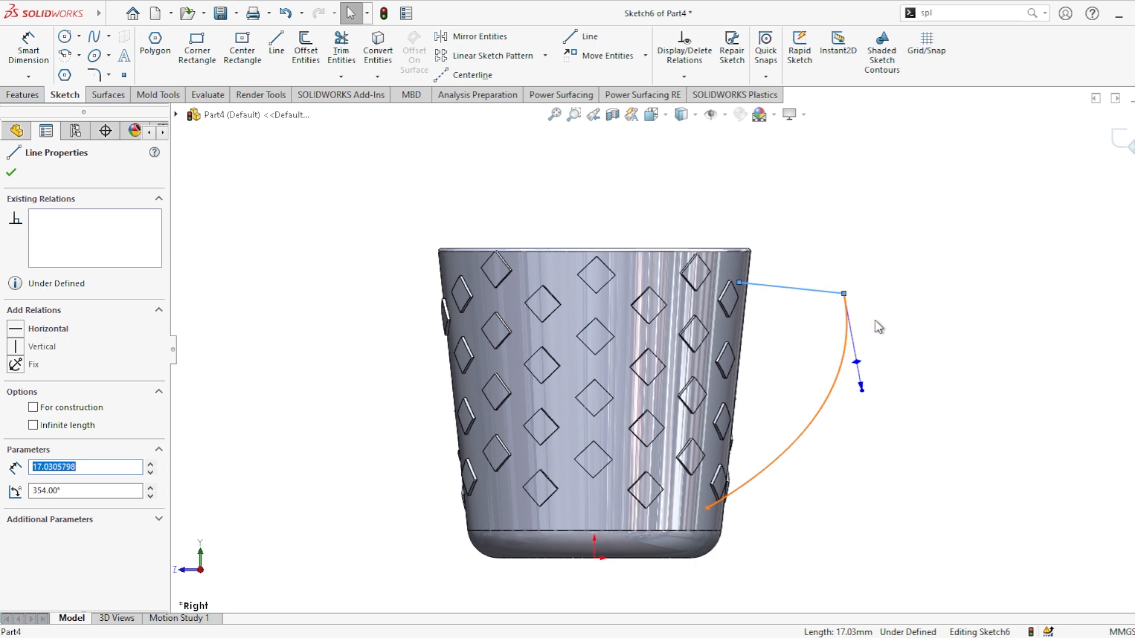
pyautogui.press('Delete')
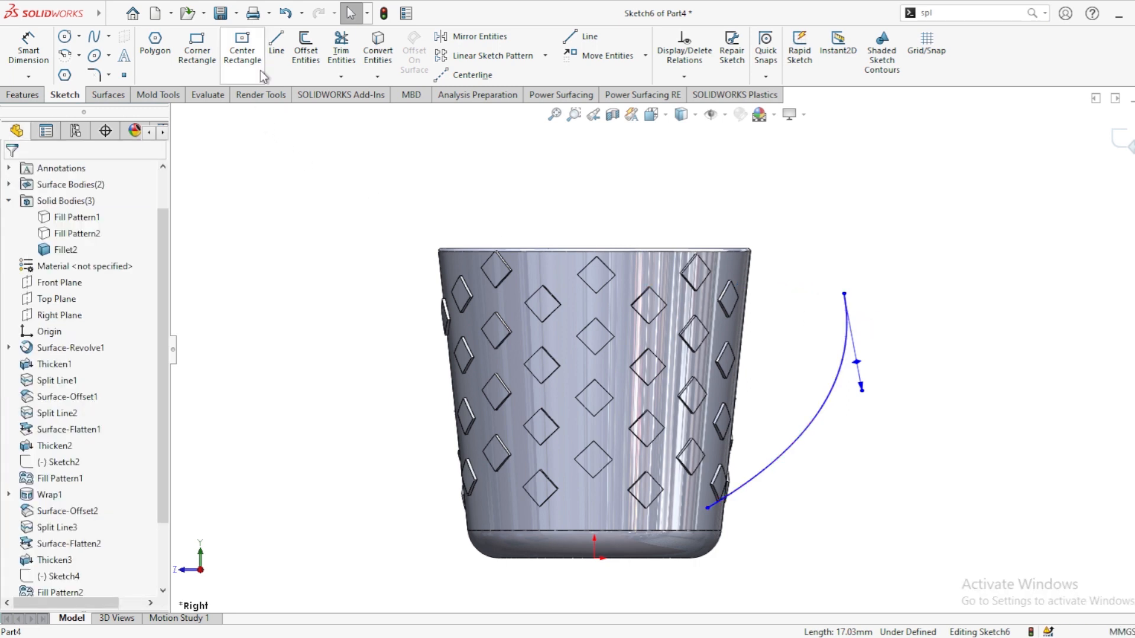
# Step: Draw a second spline from the handle curve's upper end to the cup's upper right wall
pyautogui.click(94, 39)
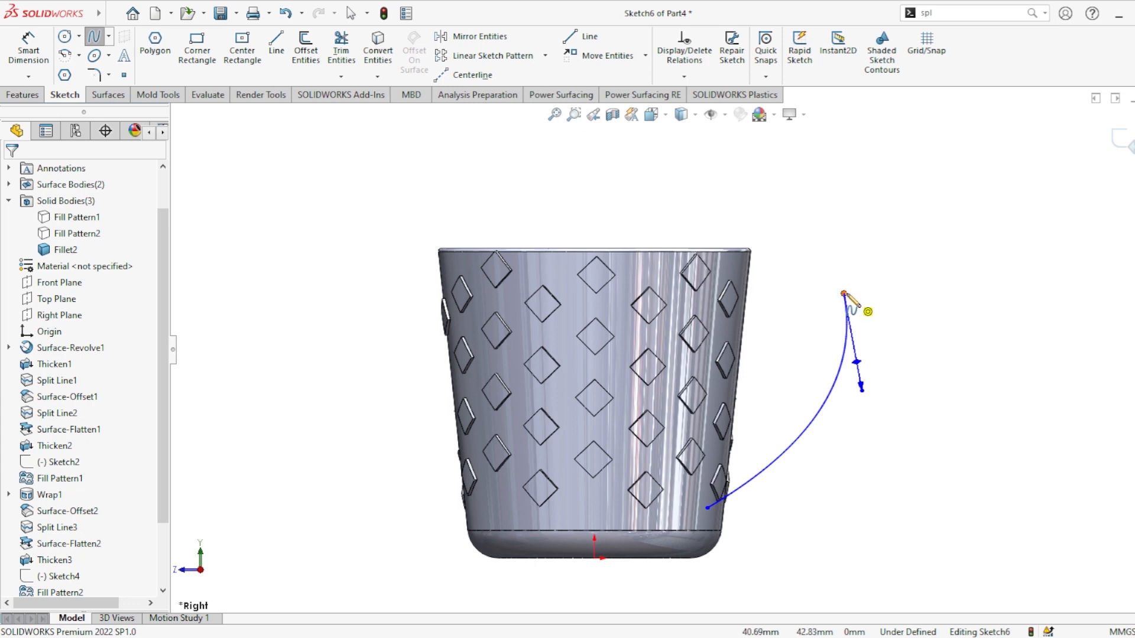
pyautogui.click(844, 293)
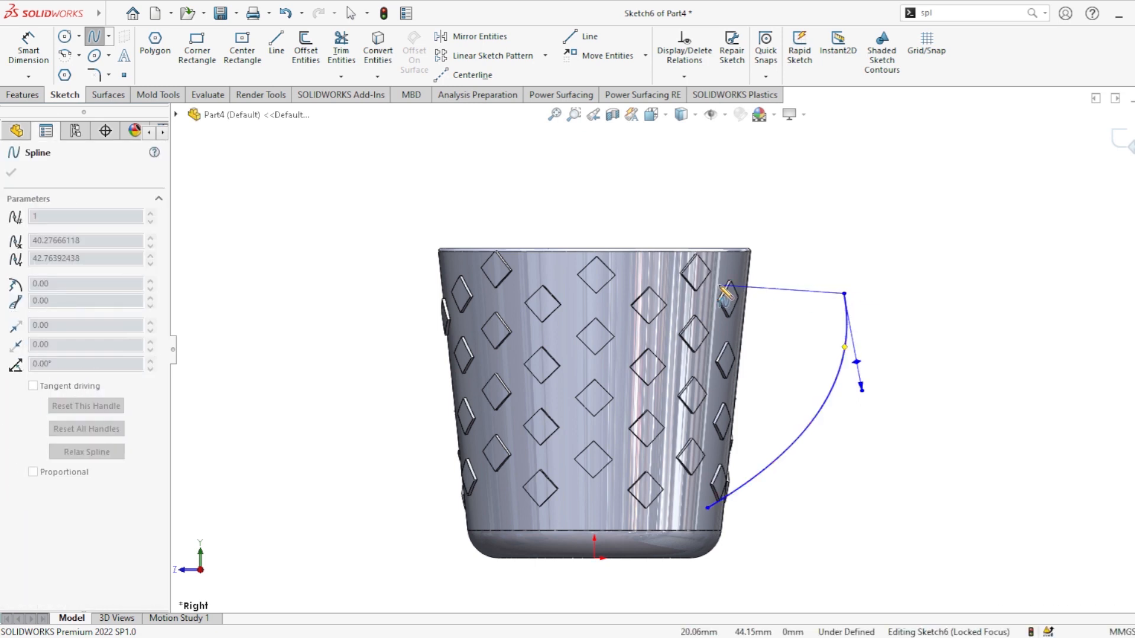
pyautogui.click(719, 286)
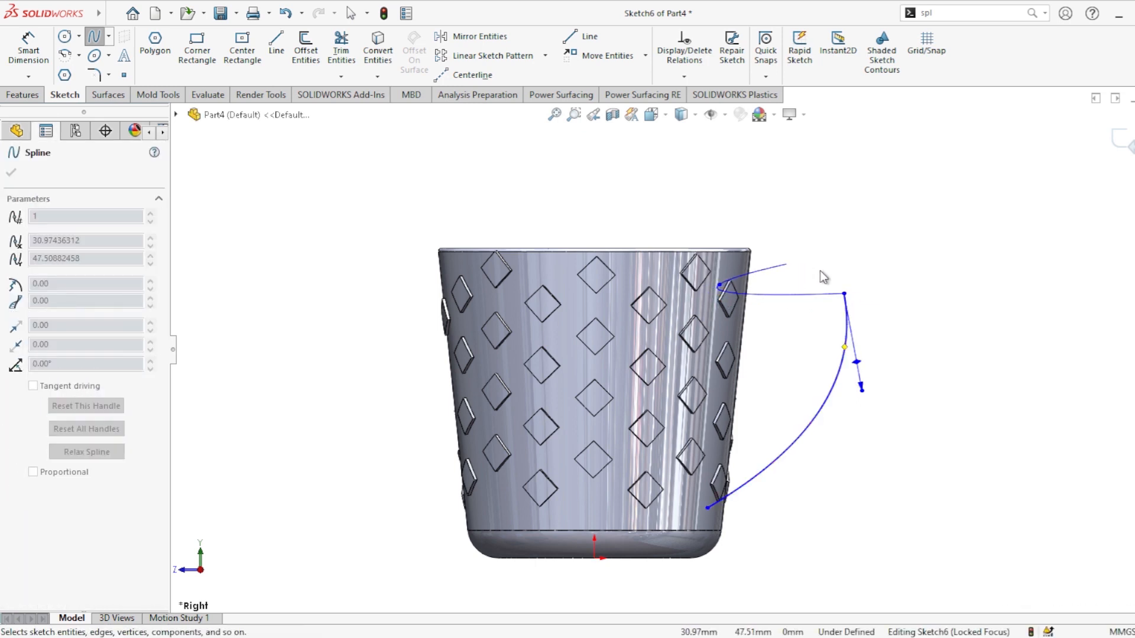
pyautogui.press('Escape')
pyautogui.click(795, 298)
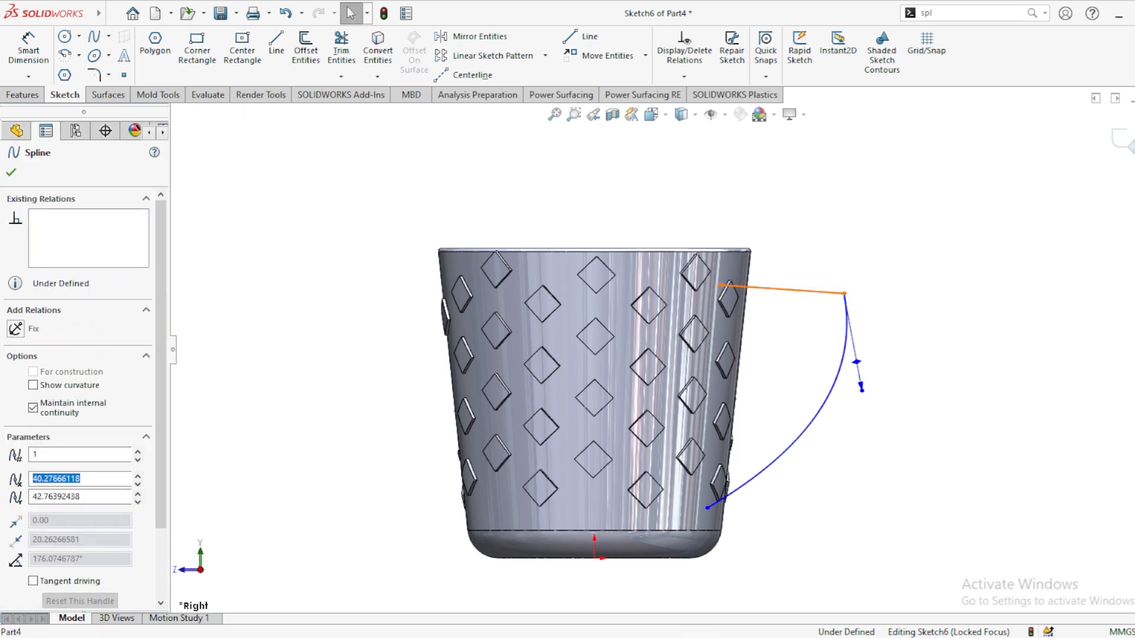
# Step: Bend the new upper spline upward by adjusting its tangent handle near the cup wall
pyautogui.moveTo(792, 290); pyautogui.dragTo(794, 262)
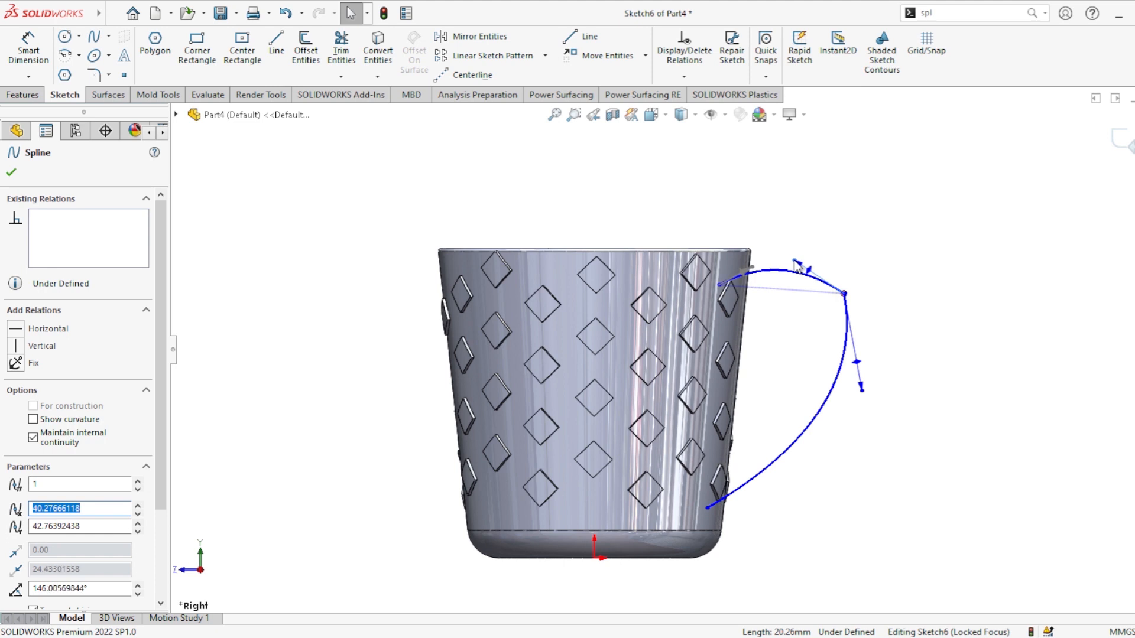
pyautogui.moveTo(797, 266); pyautogui.dragTo(799, 266)
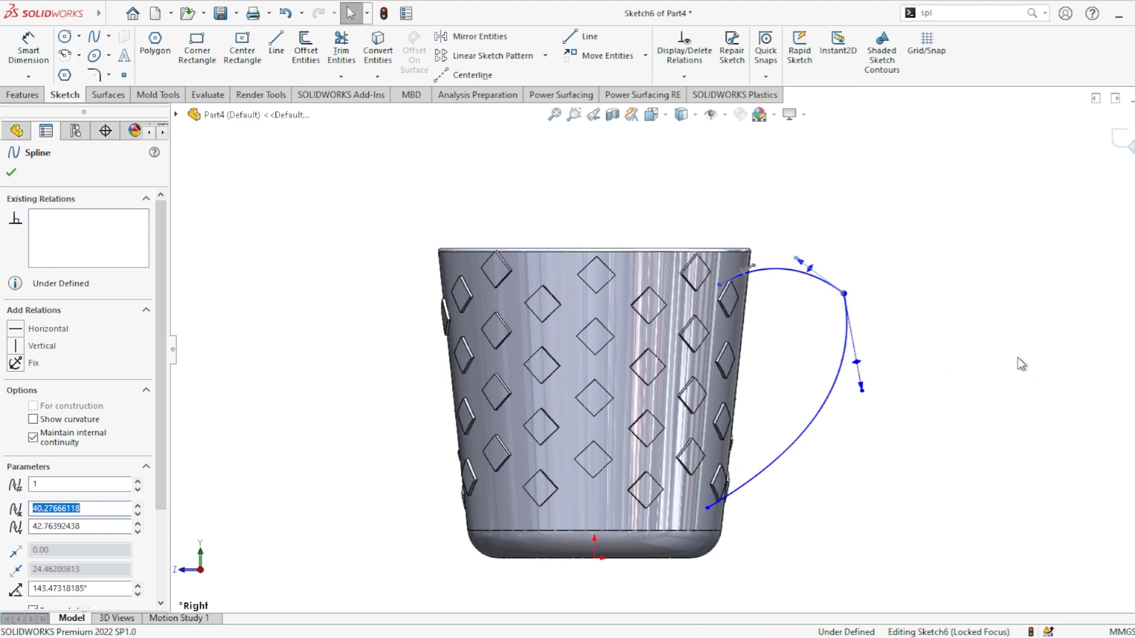
pyautogui.moveTo(978, 357); pyautogui.dragTo(953, 386, button='middle')
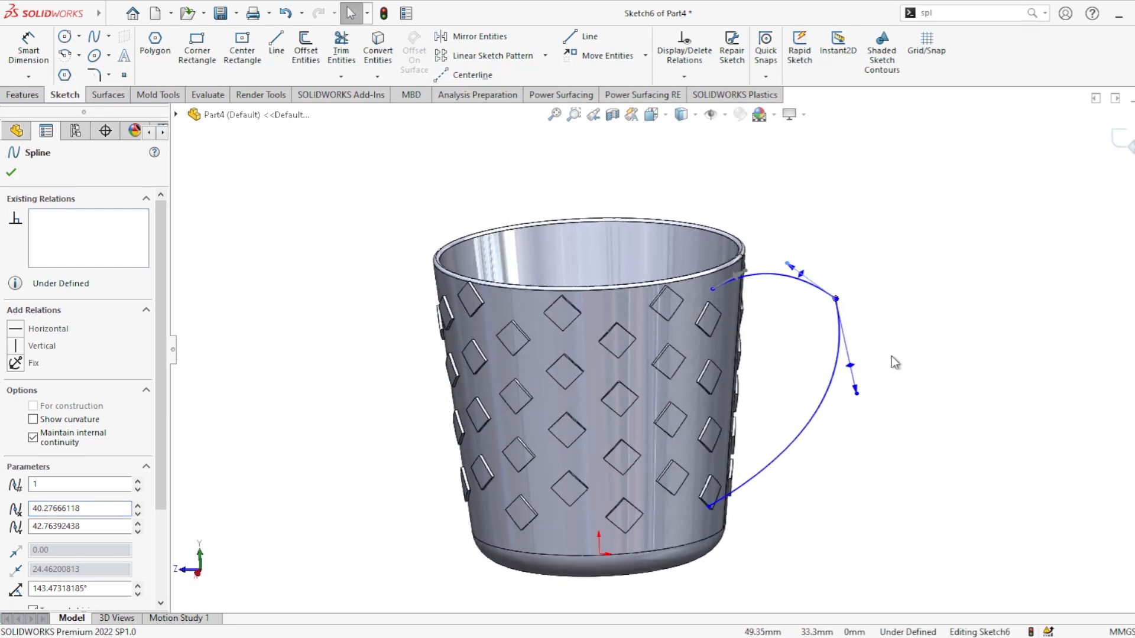
pyautogui.moveTo(868, 399); pyautogui.dragTo(869, 364)
pyautogui.moveTo(788, 263); pyautogui.dragTo(811, 263)
# Step: Make the two handle splines tangent where they meet
pyautogui.scroll(-3, 819, 298)
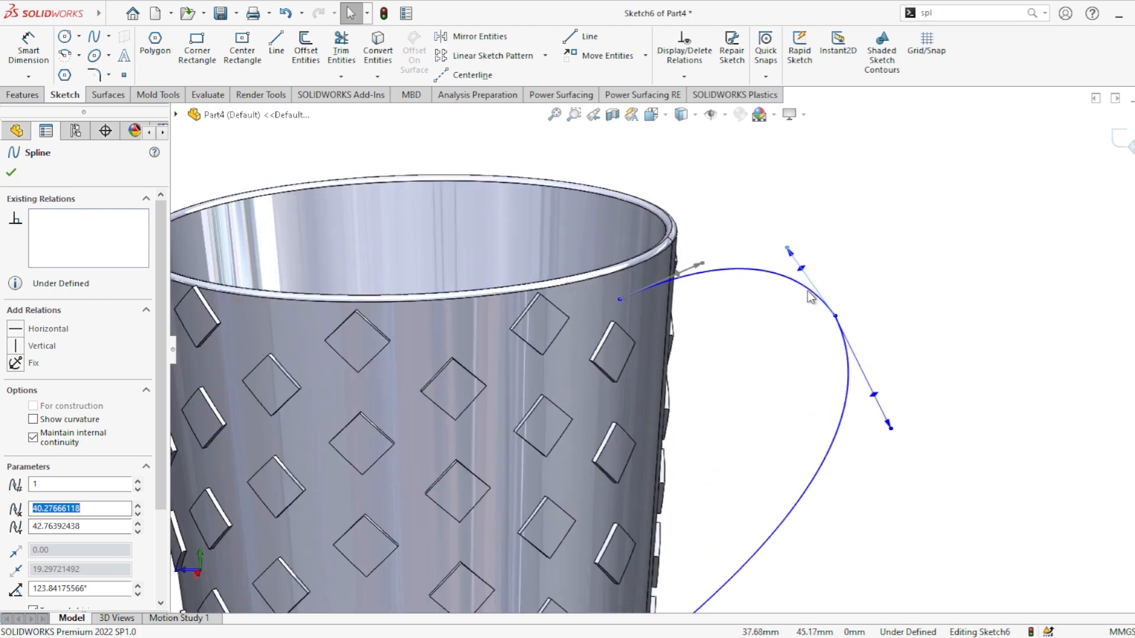
pyautogui.click(834, 316)
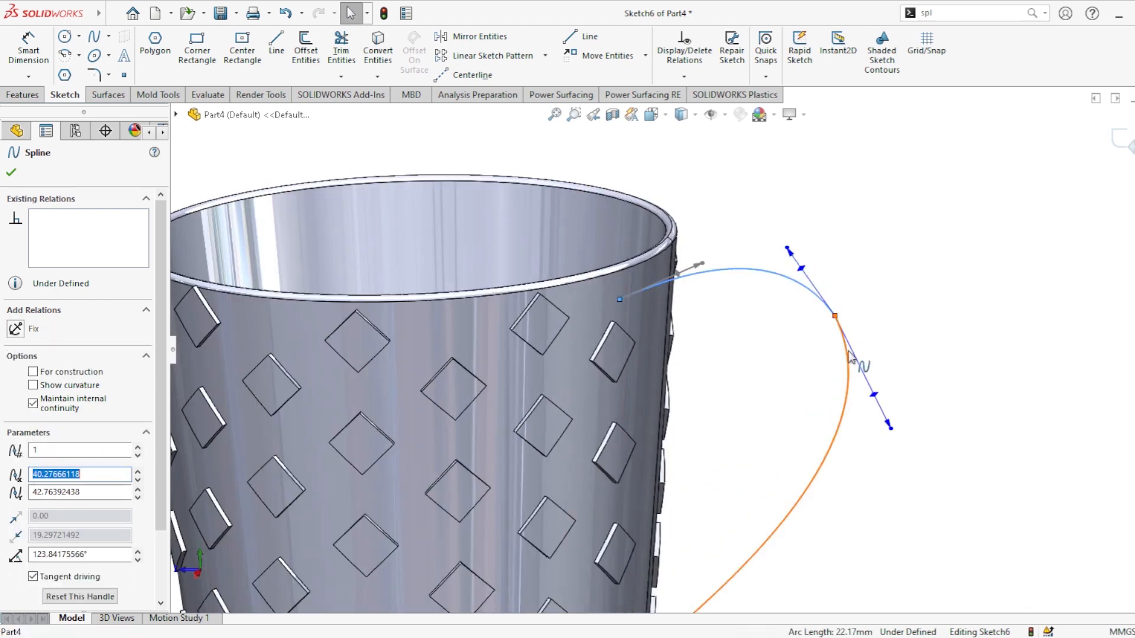
pyautogui.keyDown('ctrl'); pyautogui.click(848, 361); pyautogui.keyUp('ctrl')
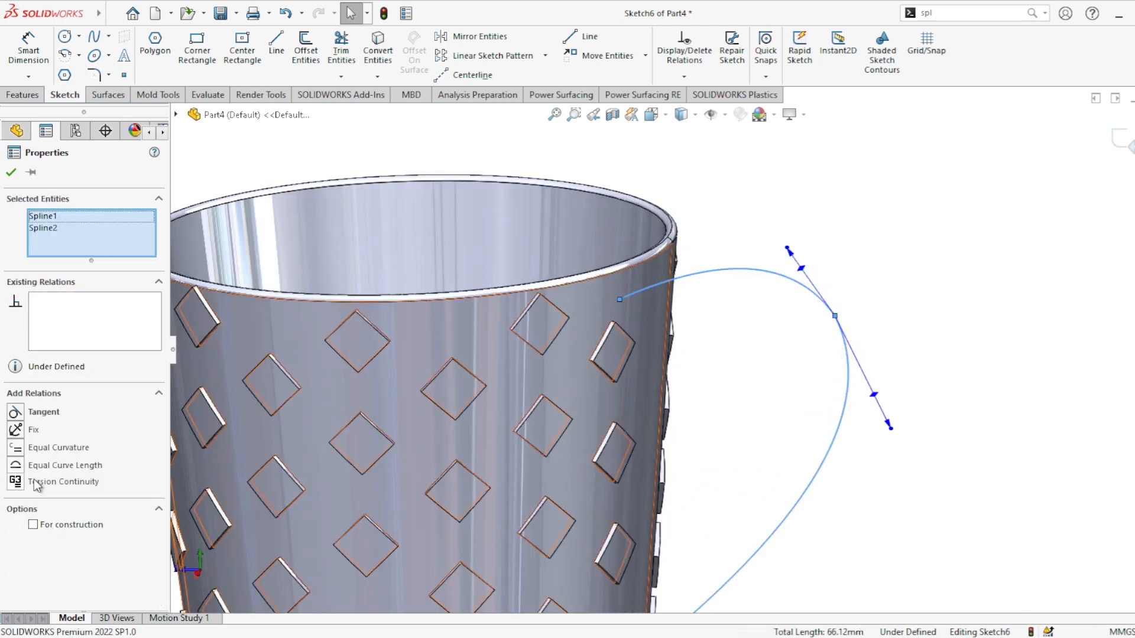
pyautogui.click(35, 412)
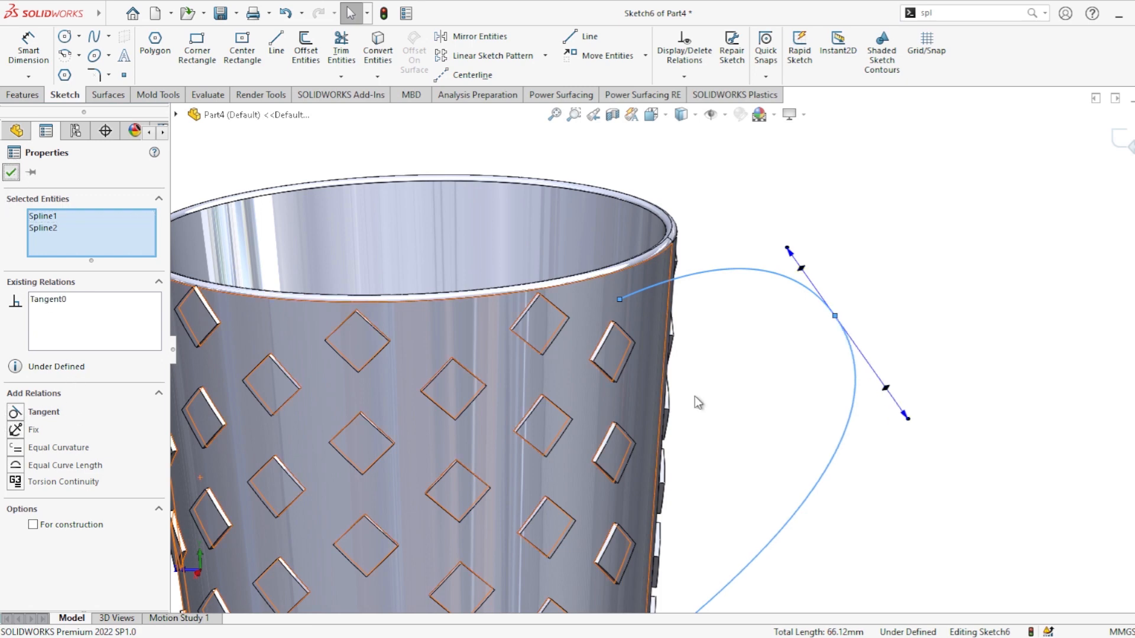
pyautogui.click(1071, 444)
# Step: Reshape the handle curve by dragging the spline tangent handles at the junction
pyautogui.press('f')
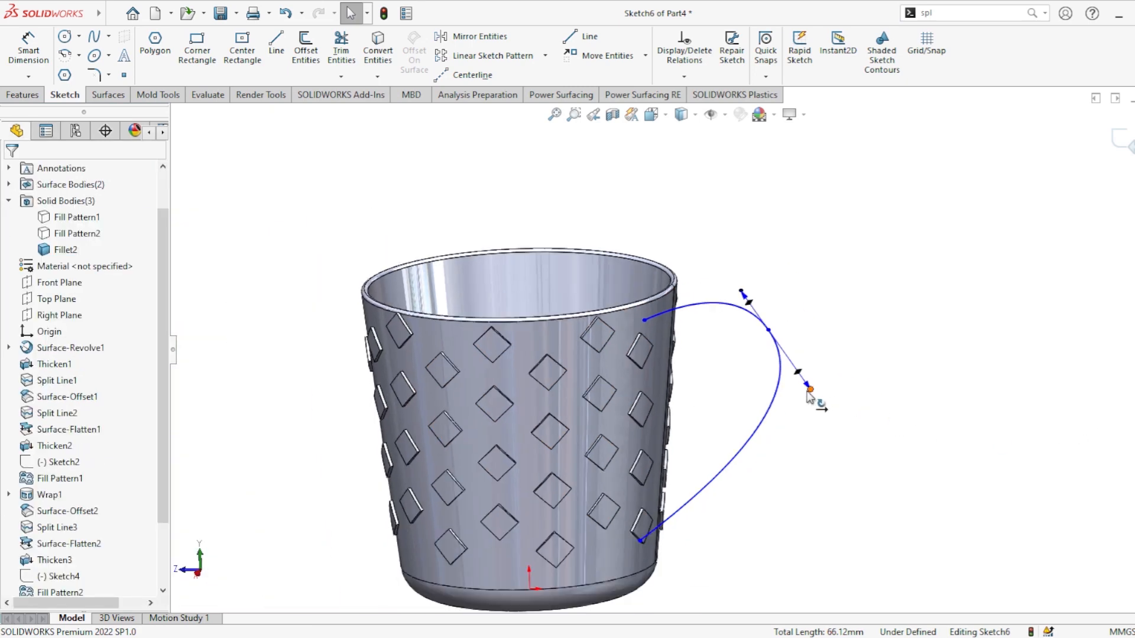
pyautogui.moveTo(815, 401); pyautogui.dragTo(804, 389)
pyautogui.moveTo(742, 292); pyautogui.dragTo(744, 294)
pyautogui.moveTo(768, 512)
pyautogui.mouseDown(button='middle')
pyautogui.moveTo(790, 469)
pyautogui.moveTo(776, 492)
pyautogui.mouseUp(button='middle')
pyautogui.scroll(-3, 721, 349)
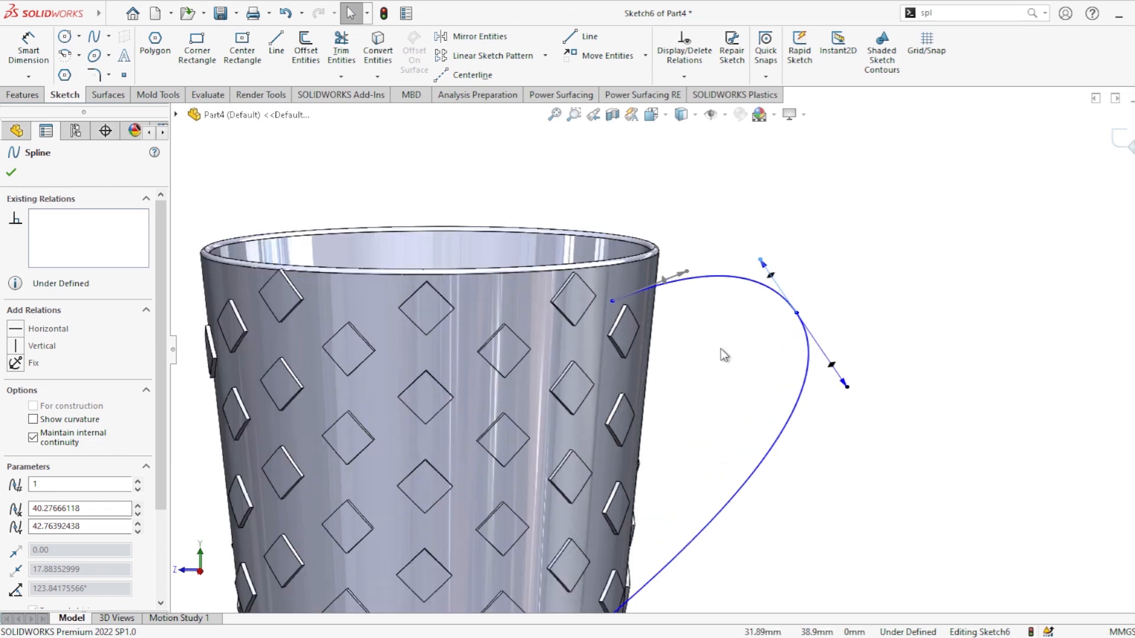
pyautogui.moveTo(722, 349)
pyautogui.mouseDown(button='middle')
pyautogui.moveTo(727, 380)
pyautogui.moveTo(677, 390)
pyautogui.moveTo(718, 367)
pyautogui.mouseUp(button='middle')
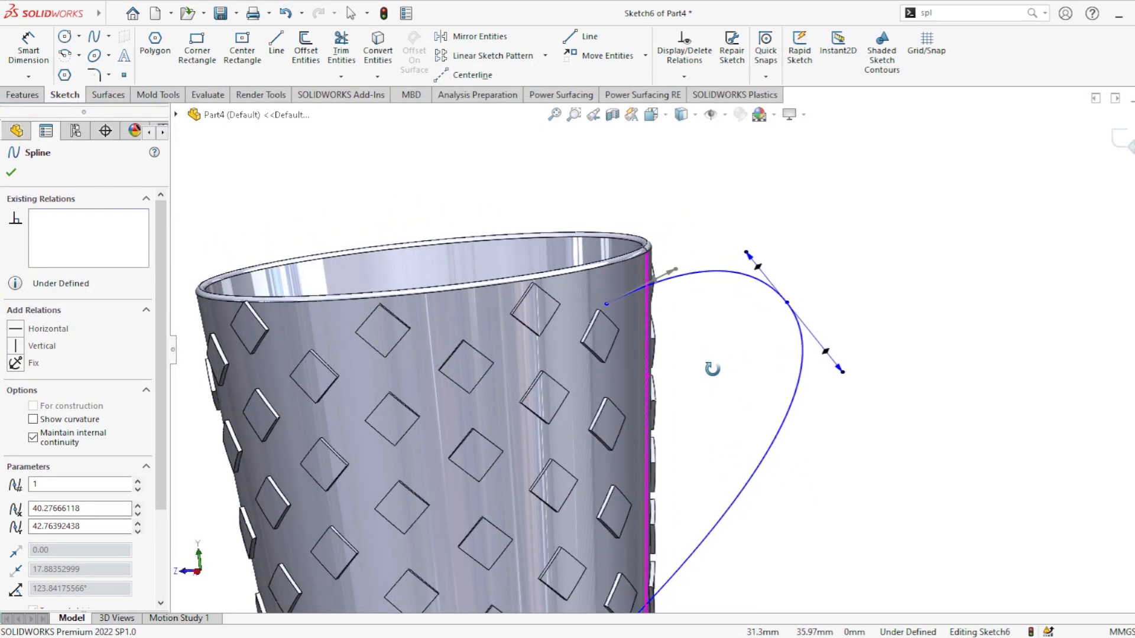
pyautogui.click(28, 95)
pyautogui.click(145, 41)
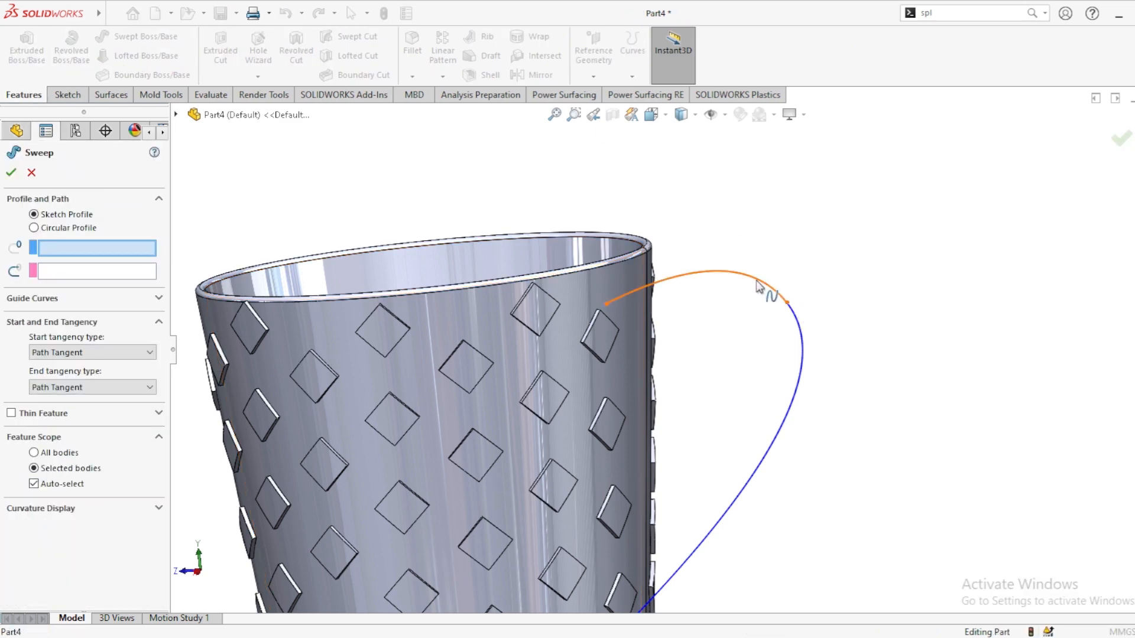
pyautogui.click(35, 228)
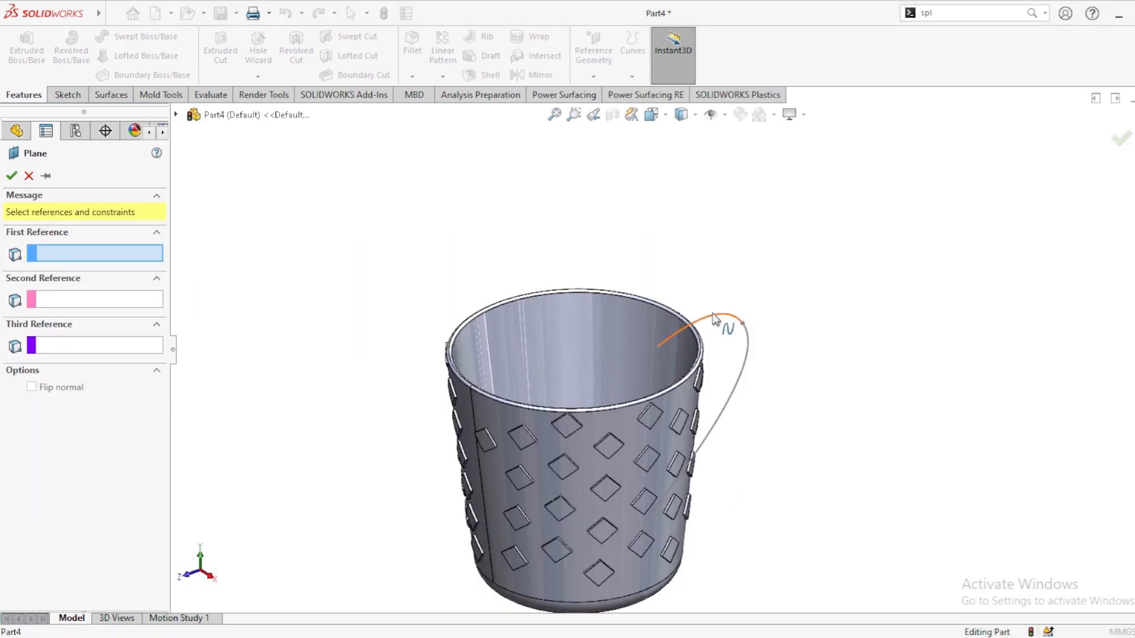
# Step: Create a plane perpendicular to the upper spline through its end point at the cup wall
pyautogui.click(714, 318)
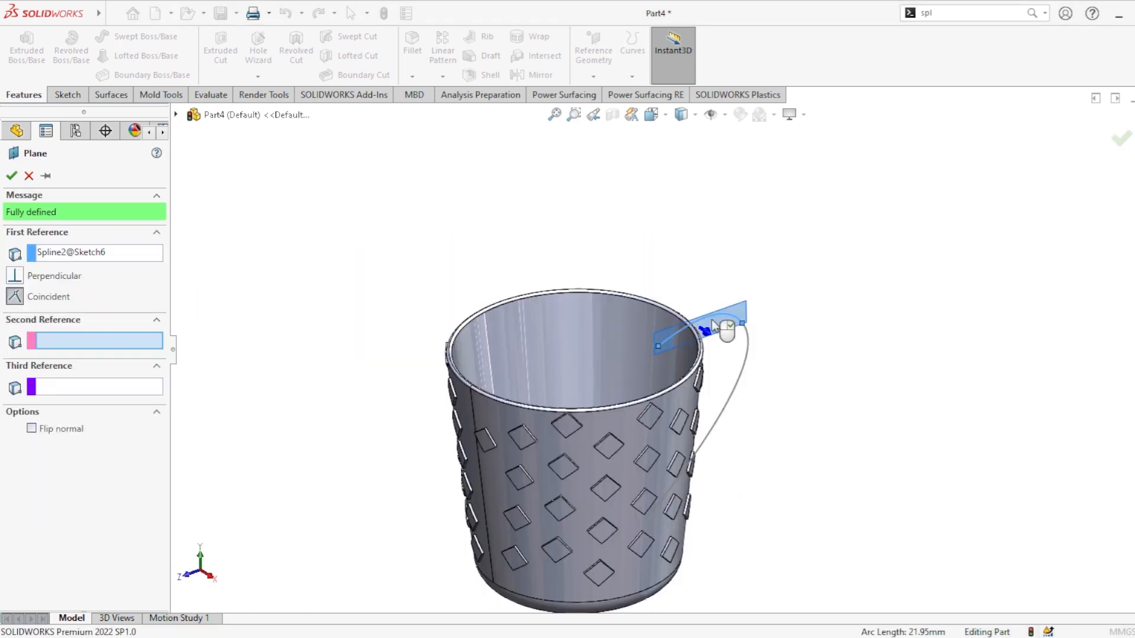
pyautogui.click(661, 348)
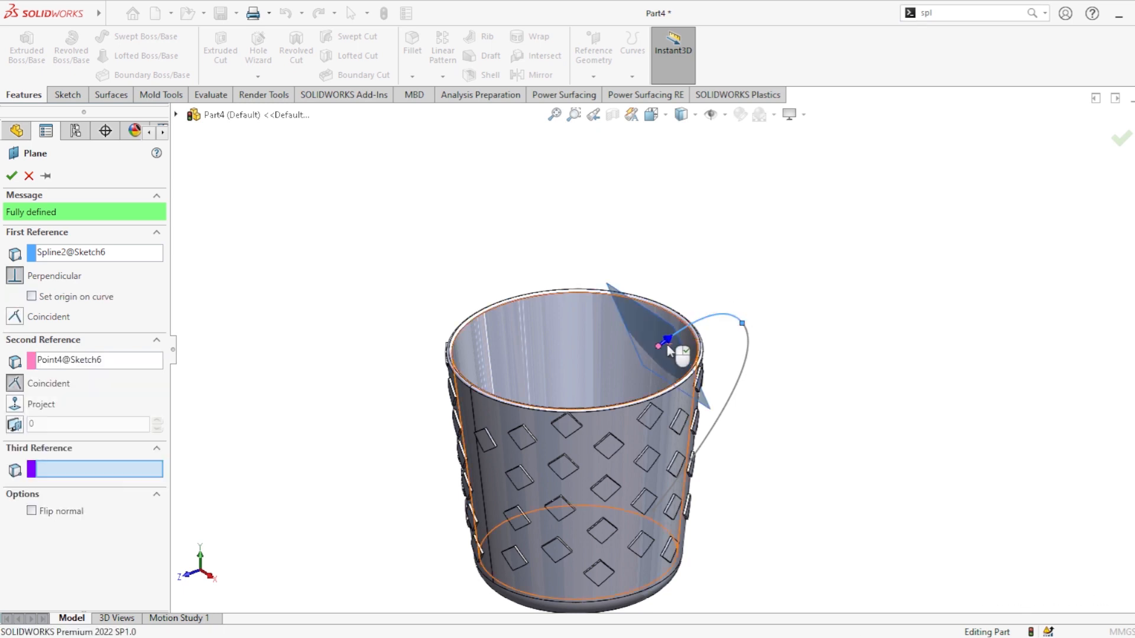
pyautogui.click(12, 177)
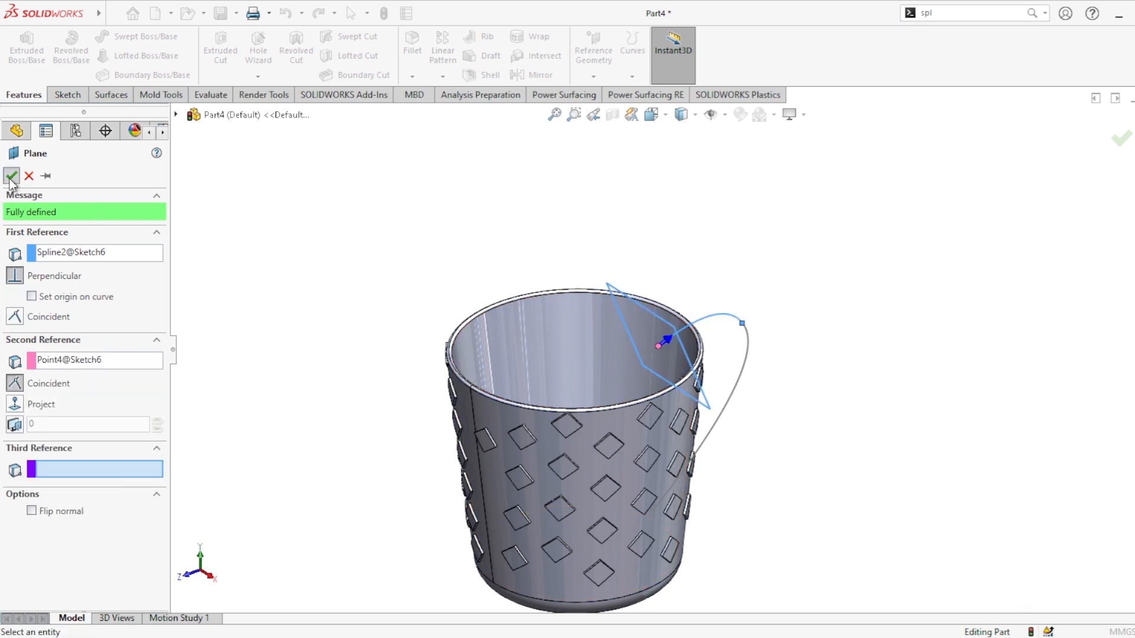
# Step: Open a new sketch on Plane1
pyautogui.rightClick(660, 361)
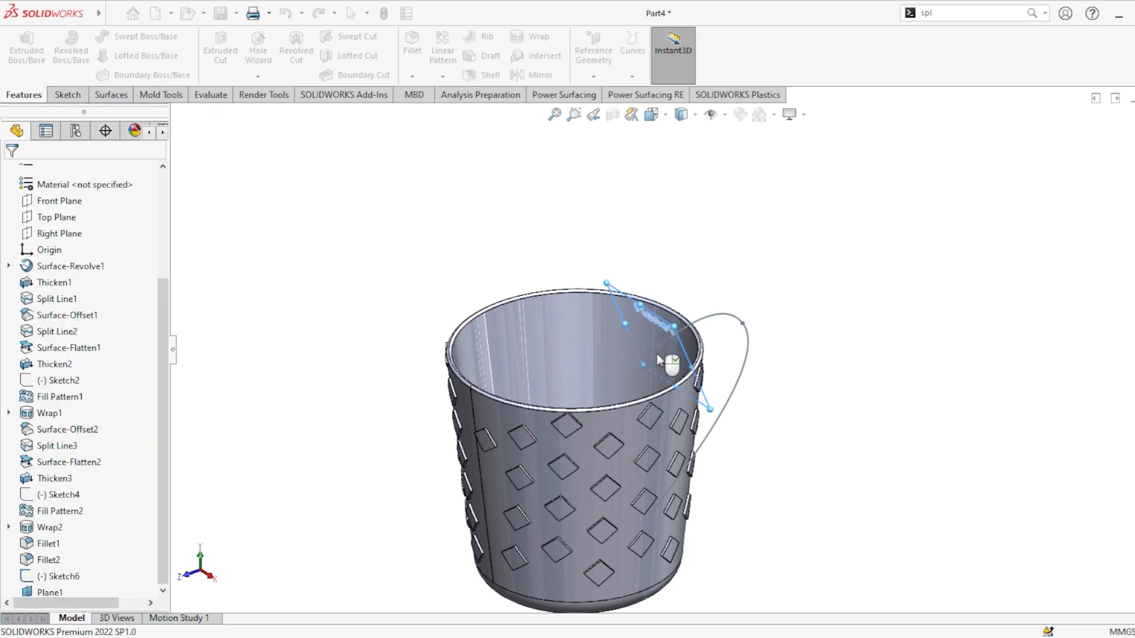
pyautogui.scroll(5, 657, 346)
pyautogui.moveTo(658, 346); pyautogui.dragTo(751, 297, button='middle')
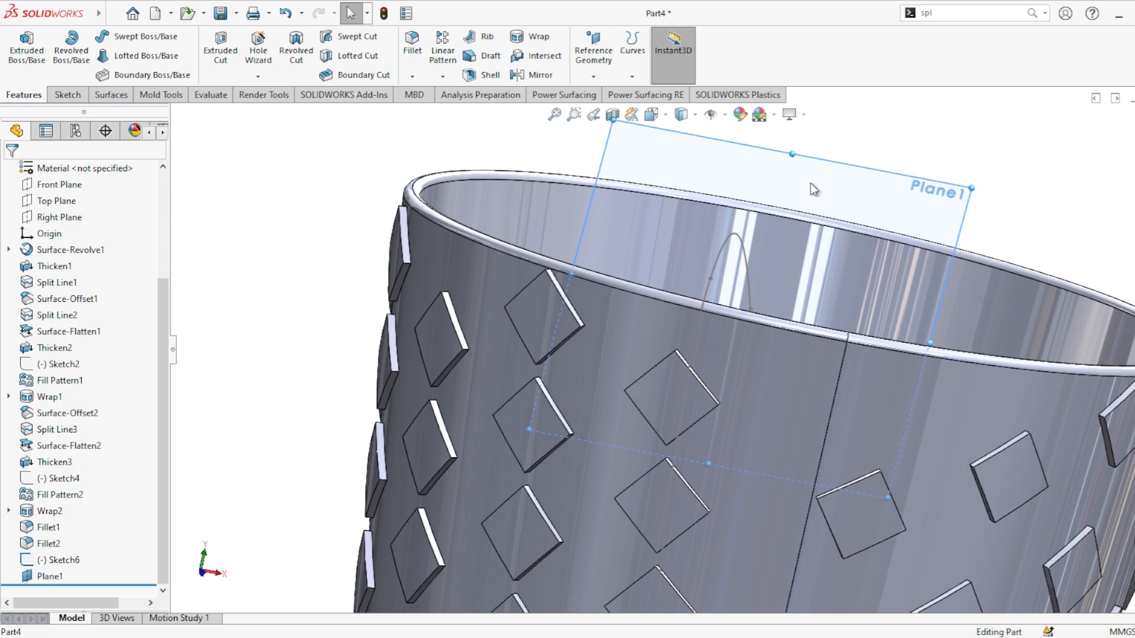
pyautogui.click(838, 172)
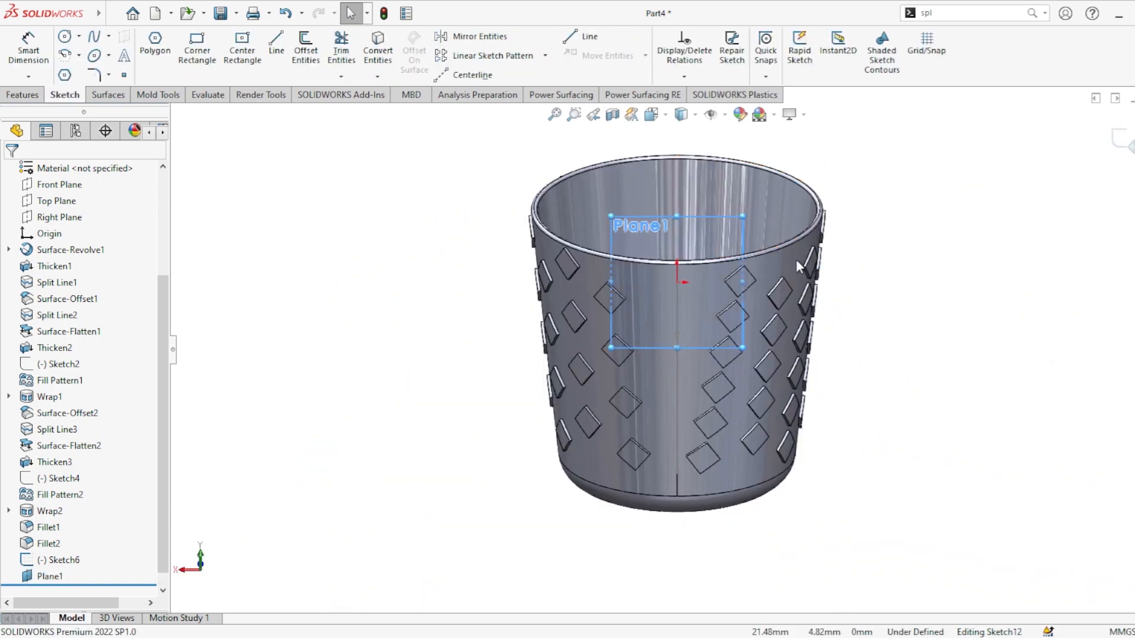
pyautogui.scroll(-3, 678, 294)
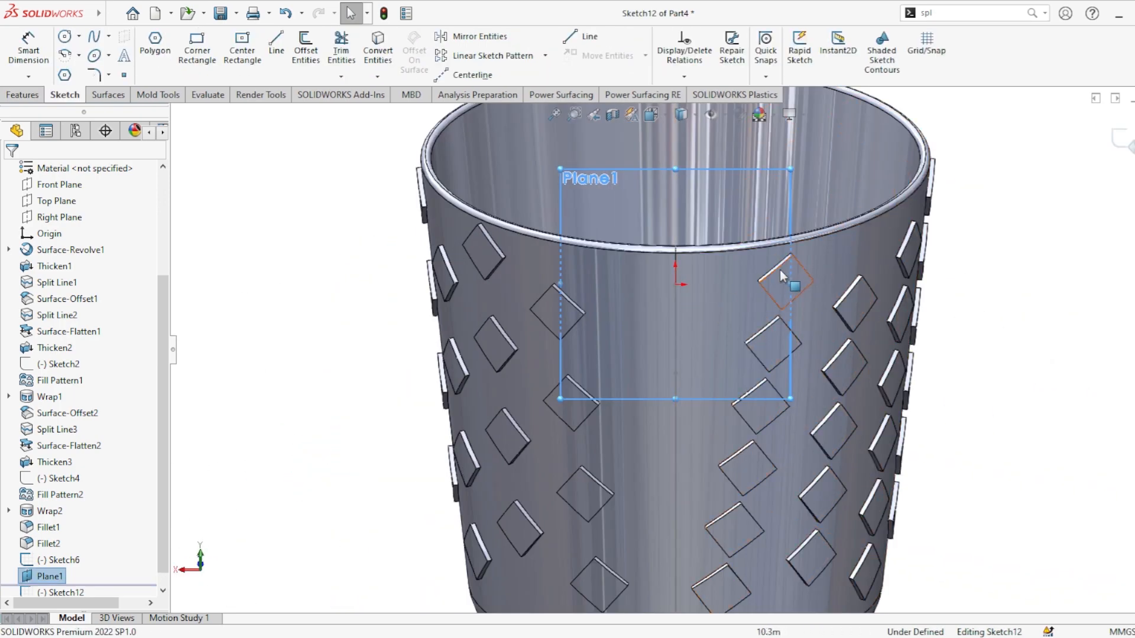
pyautogui.click(517, 265)
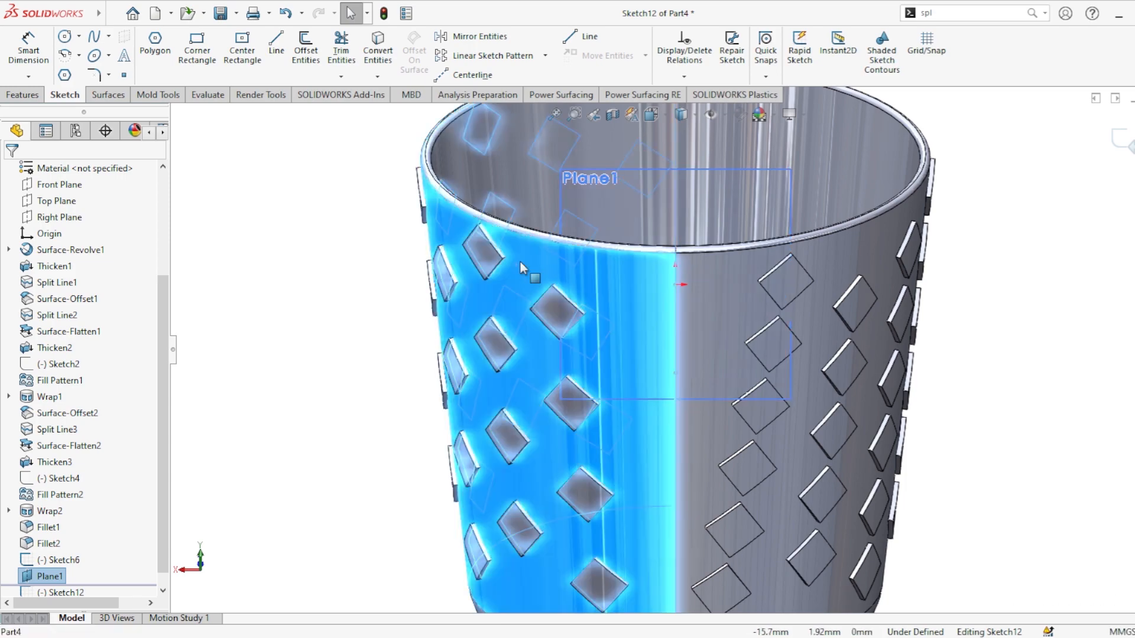
pyautogui.press('Escape')
pyautogui.moveTo(479, 303)
pyautogui.mouseDown(button='middle')
pyautogui.moveTo(844, 406)
pyautogui.moveTo(912, 578)
pyautogui.moveTo(779, 549)
pyautogui.mouseUp(button='middle')
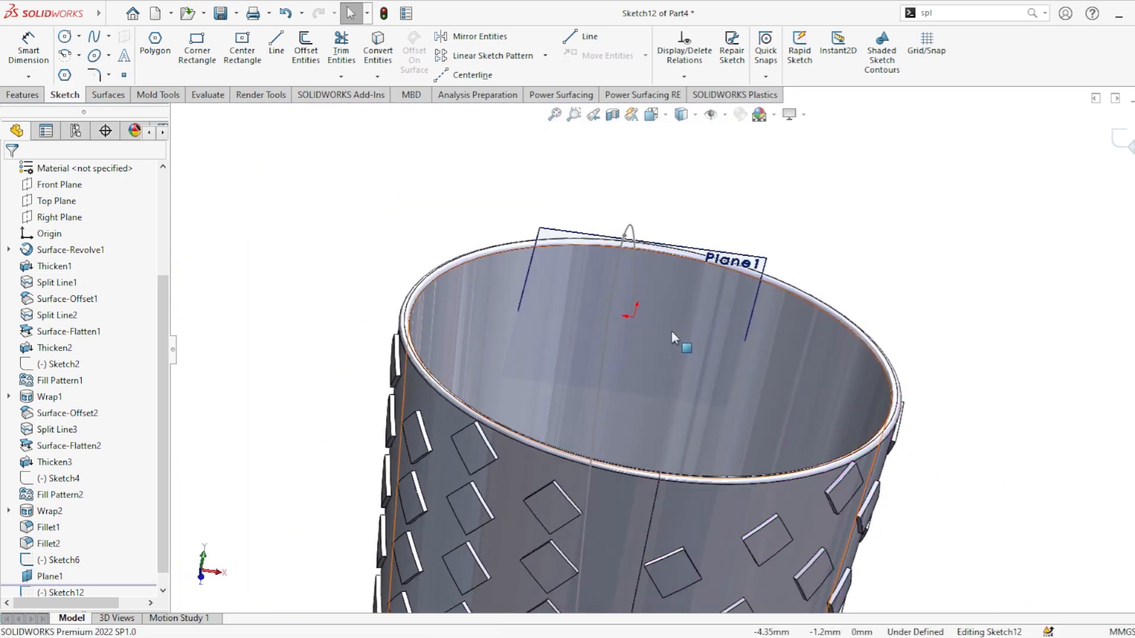
pyautogui.scroll(-3, 640, 316)
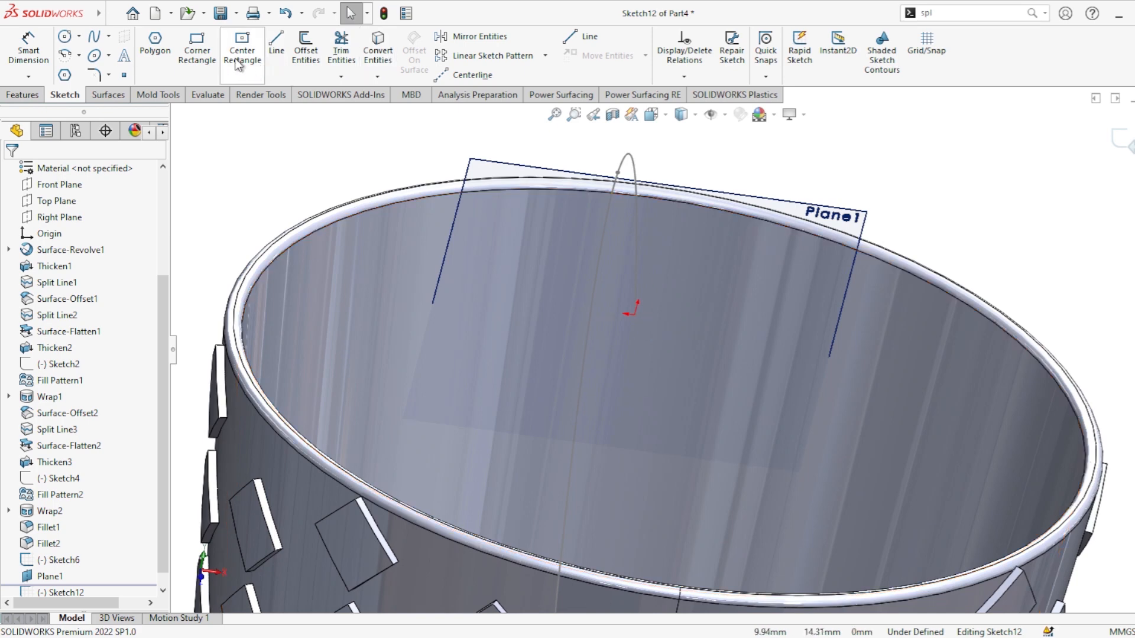
# Step: Draw a six-sided polygon on Plane1 near the spline's end, about 7 mm inscribed-circle diameter
pyautogui.click(154, 44)
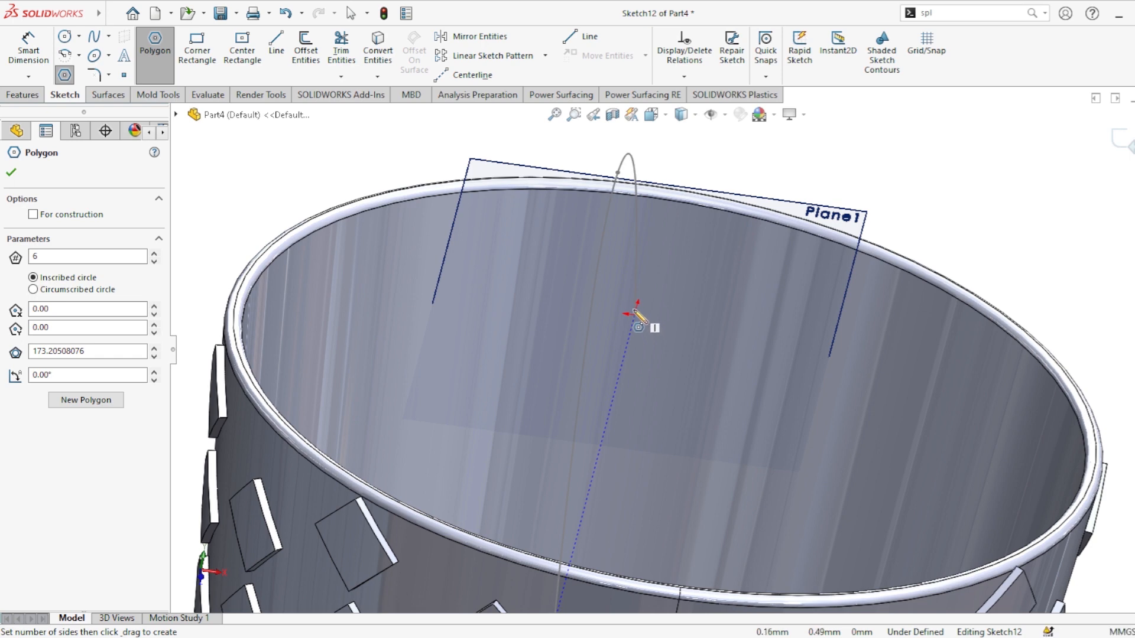
pyautogui.click(661, 302)
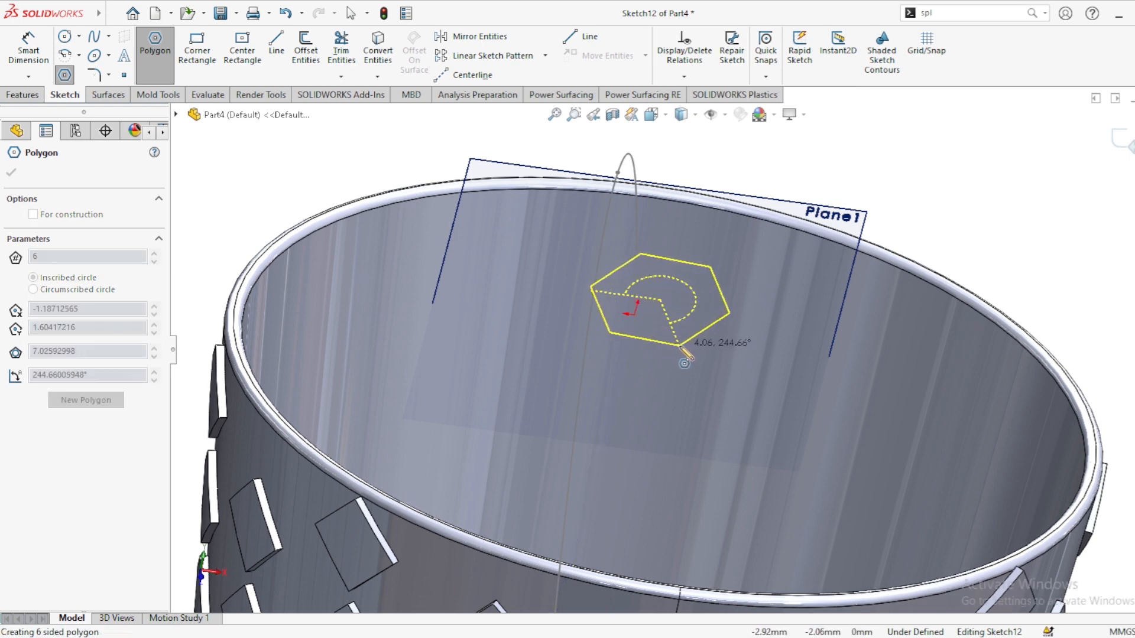
pyautogui.click(679, 347)
pyautogui.moveTo(769, 334)
pyautogui.mouseDown(button='middle')
pyautogui.moveTo(760, 293)
pyautogui.moveTo(721, 310)
pyautogui.mouseUp(button='middle')
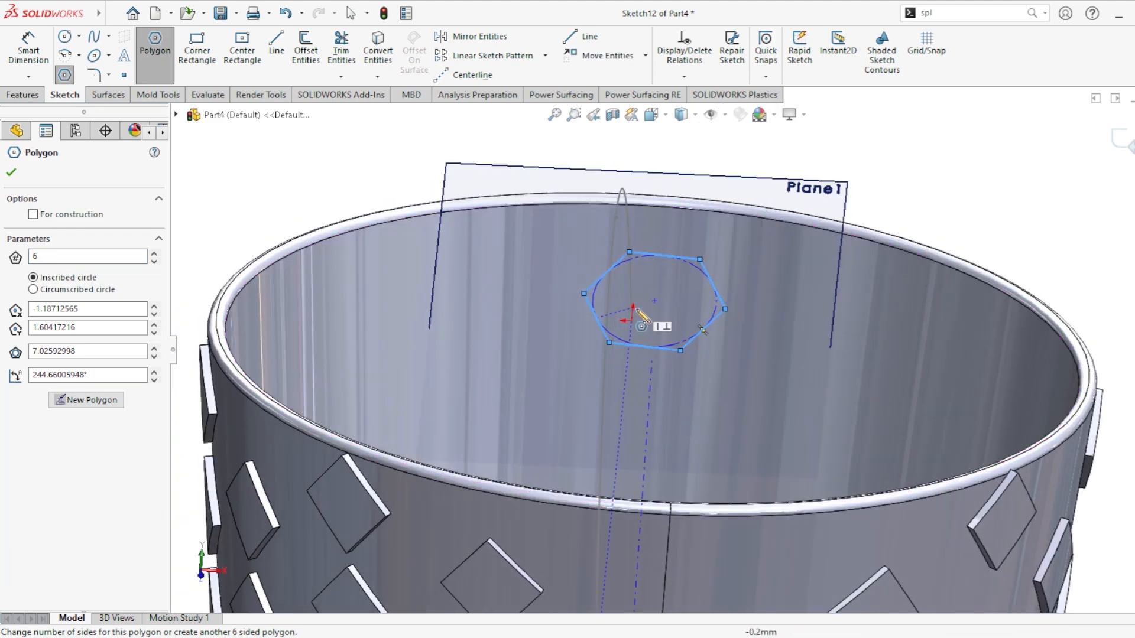
pyautogui.press('Escape')
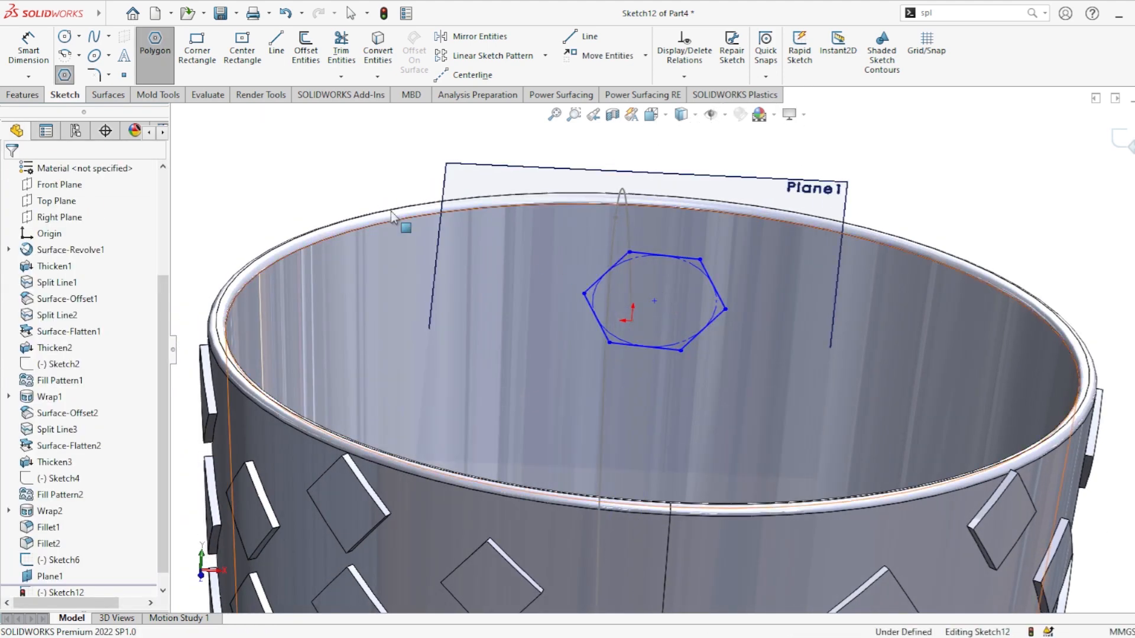
# Step: Add a Pierce relation between the polygon's center point and the handle spline
pyautogui.click(655, 301)
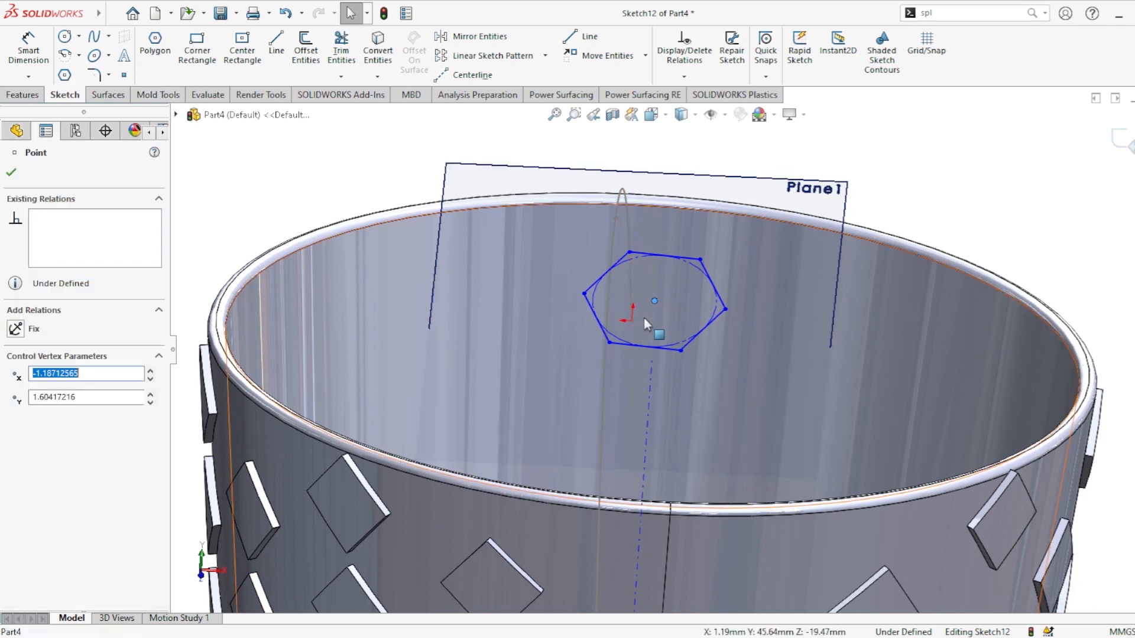
pyautogui.press('Escape')
pyautogui.keyDown('ctrl'); pyautogui.click(633, 315); pyautogui.keyUp('ctrl')
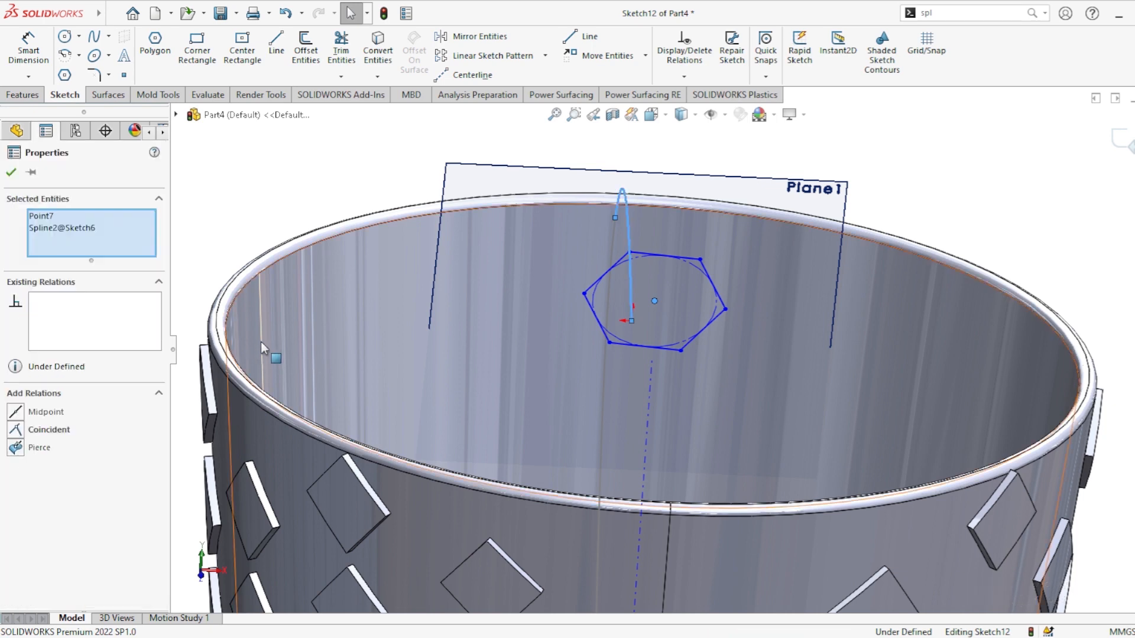
pyautogui.click(16, 448)
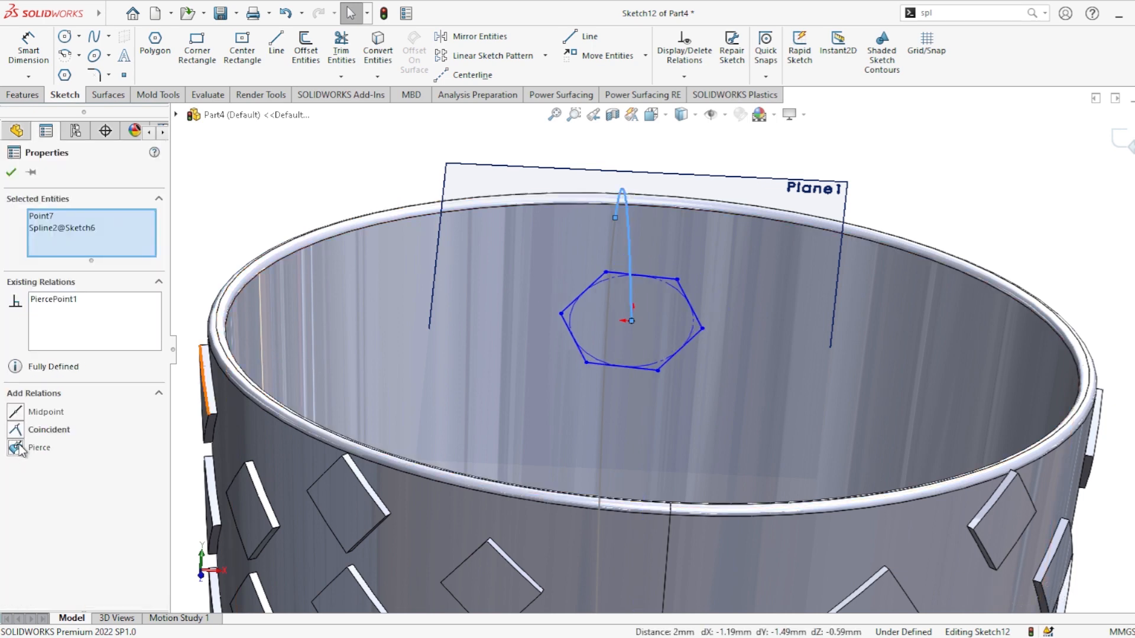
pyautogui.click(11, 173)
# Step: Dimension the polygon's top edge and set it to 1 mm
pyautogui.click(28, 52)
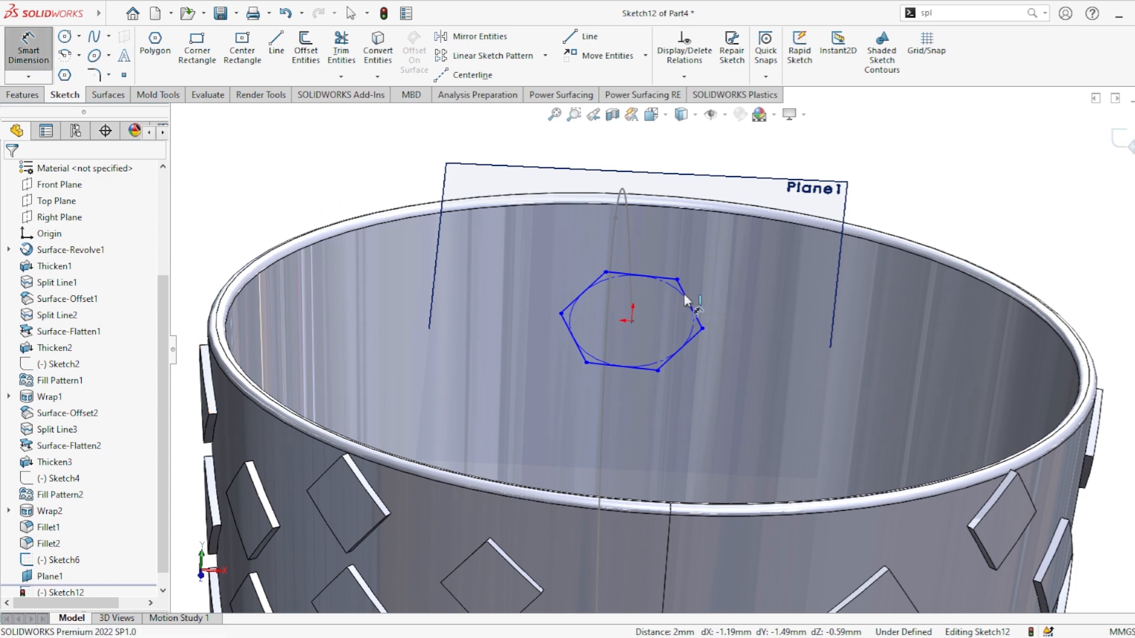
pyautogui.click(661, 278)
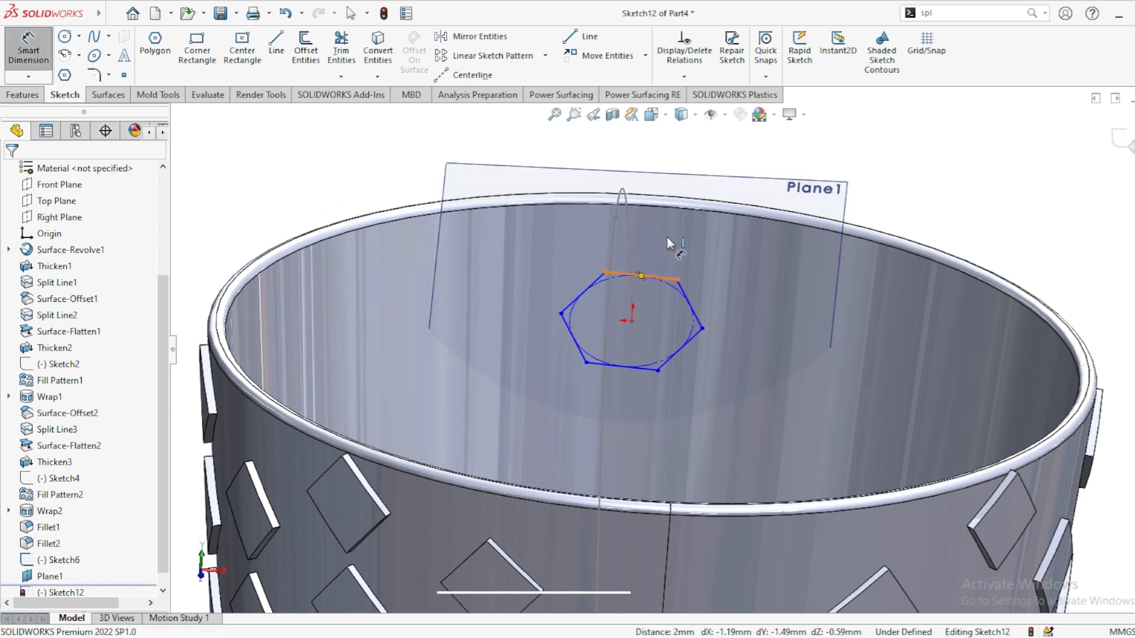
pyautogui.click(661, 228)
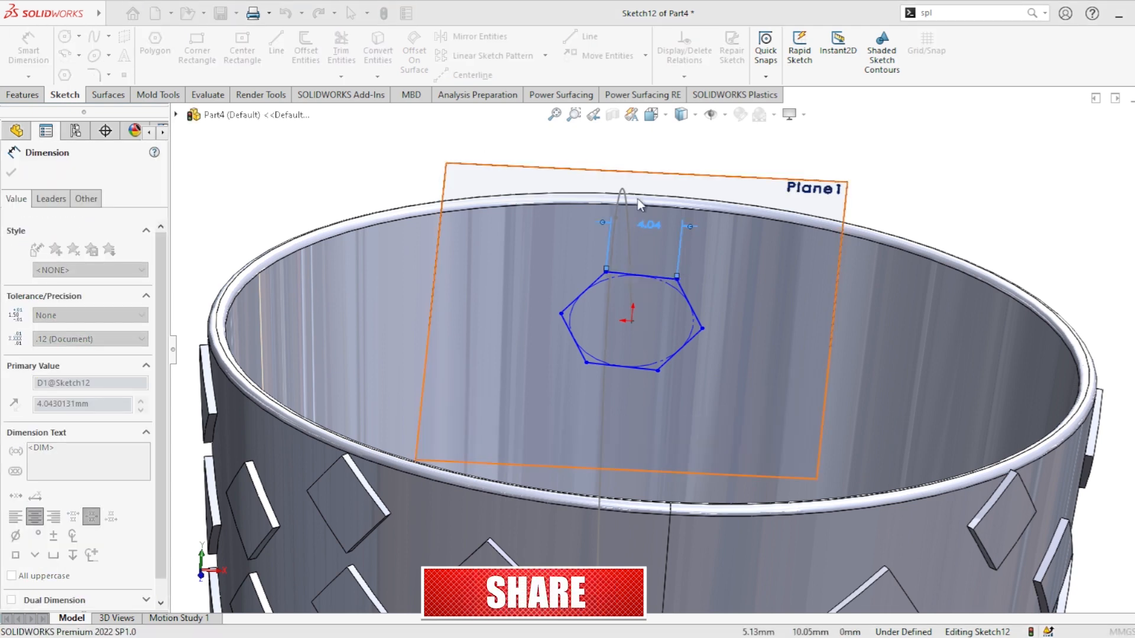
pyautogui.write('1')
pyautogui.press('Return')
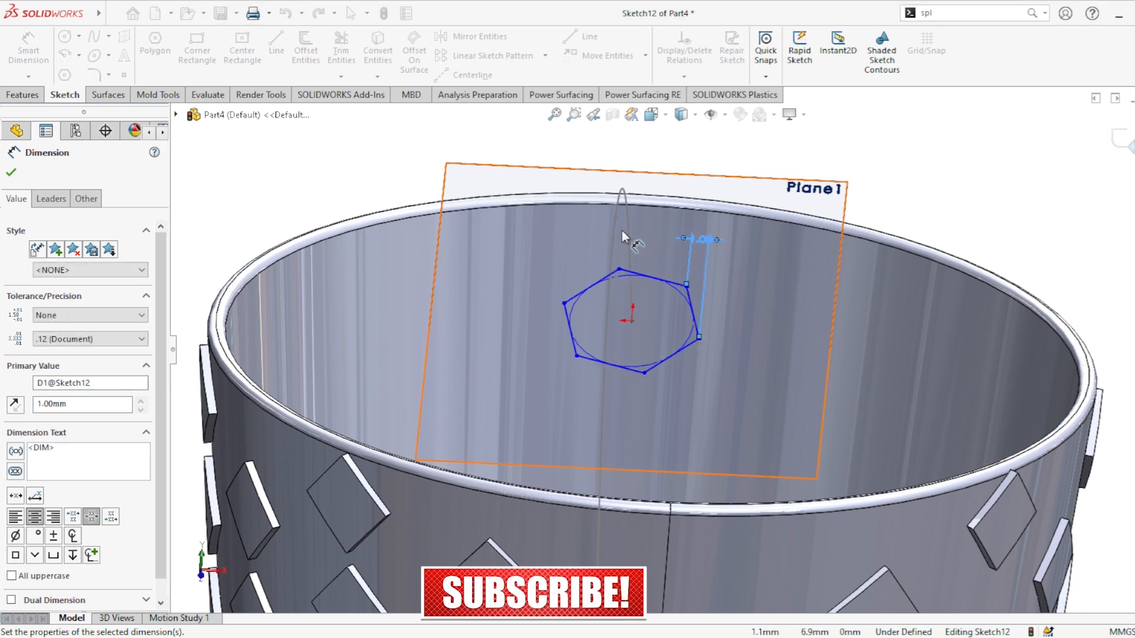
# Step: Add a diameter dimension to the polygon's inscribed circle, set to 4 mm
pyautogui.scroll(3, 687, 312)
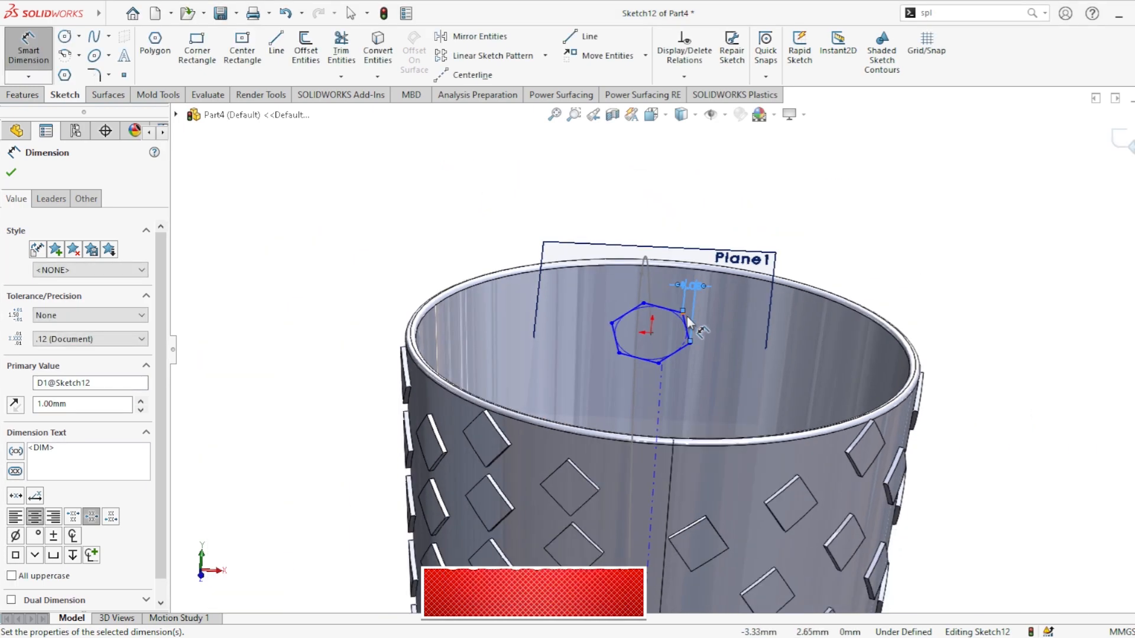
pyautogui.moveTo(687, 312)
pyautogui.mouseDown(button='middle')
pyautogui.moveTo(757, 352)
pyautogui.moveTo(681, 314)
pyautogui.mouseUp(button='middle')
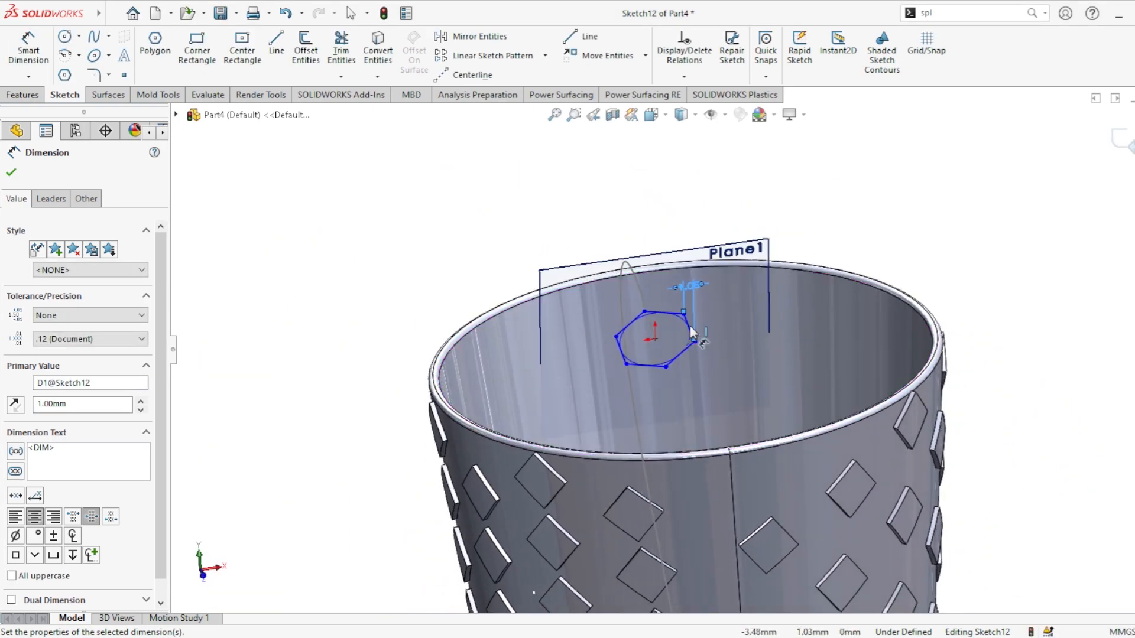
pyautogui.scroll(-4, 681, 313)
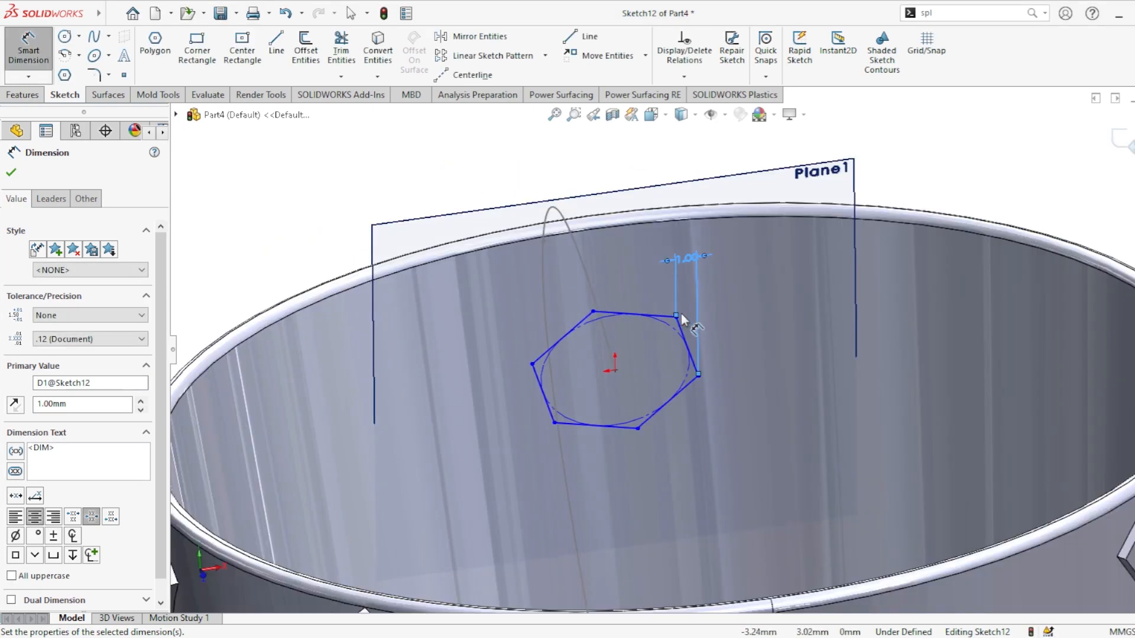
pyautogui.click(601, 318)
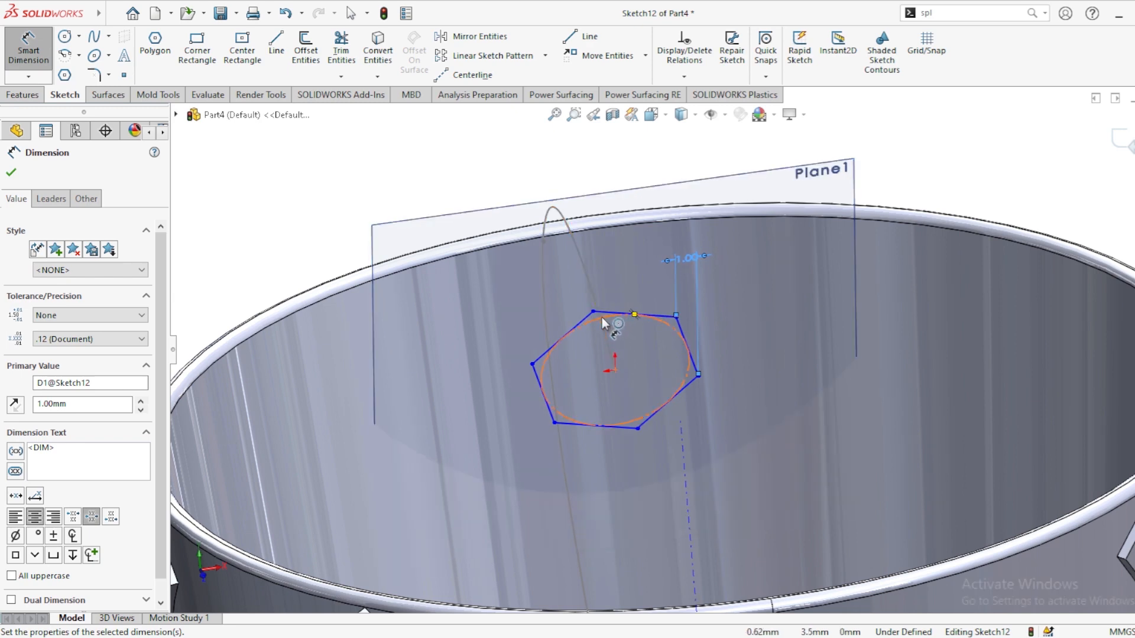
pyautogui.click(464, 328)
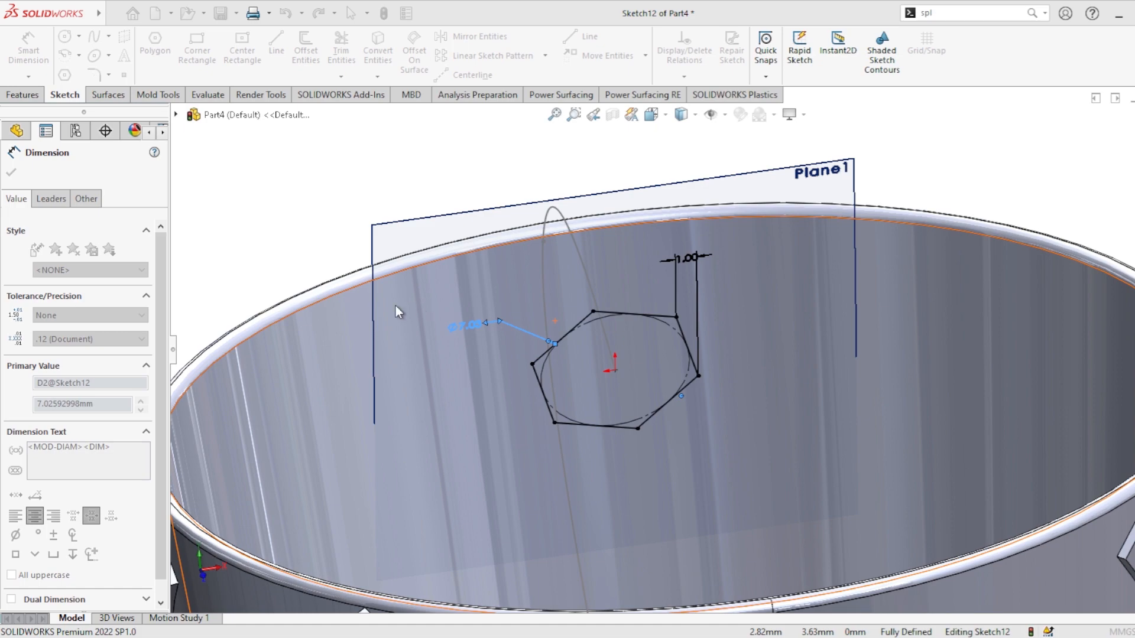
pyautogui.write('4')
pyautogui.press('Return')
# Step: Change the polygon's inscribed circle diameter to 3 mm and close the dimension tool
pyautogui.moveTo(560, 364)
pyautogui.mouseDown(button='middle')
pyautogui.moveTo(587, 367)
pyautogui.moveTo(664, 327)
pyautogui.moveTo(715, 355)
pyautogui.moveTo(739, 445)
pyautogui.moveTo(511, 335)
pyautogui.mouseUp(button='middle')
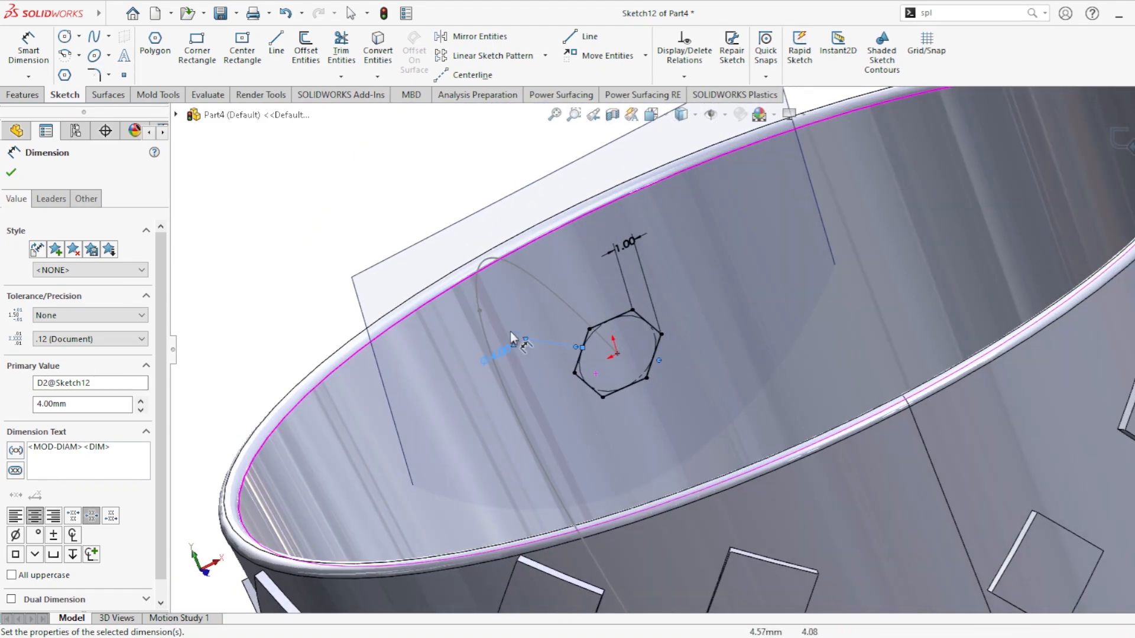
pyautogui.scroll(-3, 510, 332)
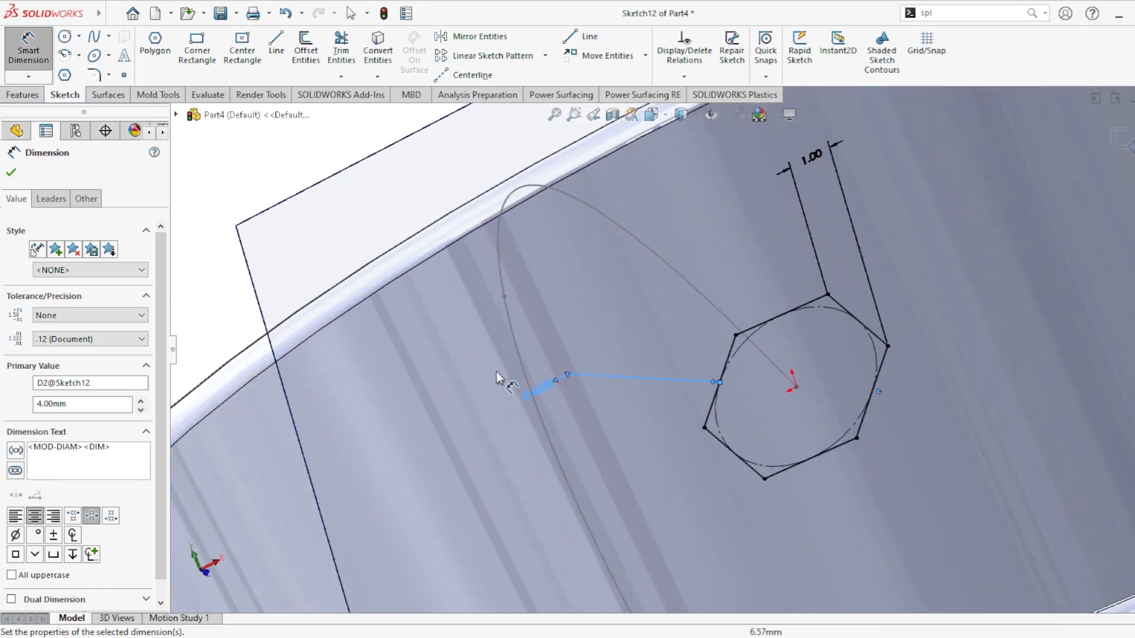
pyautogui.click(545, 385)
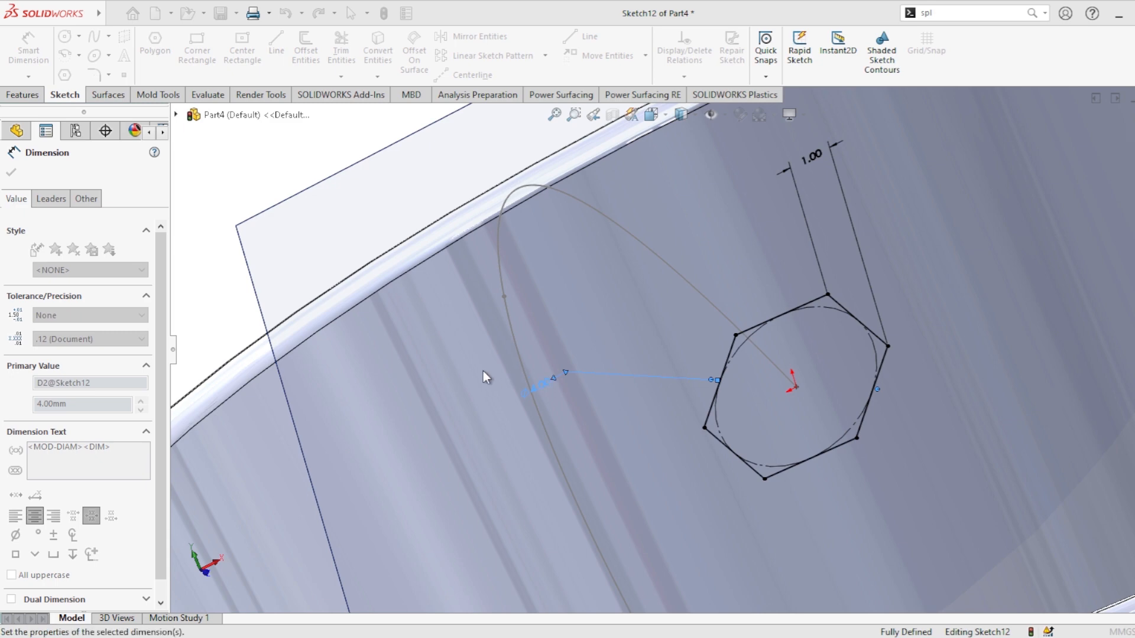
pyautogui.write('3')
pyautogui.press('Return')
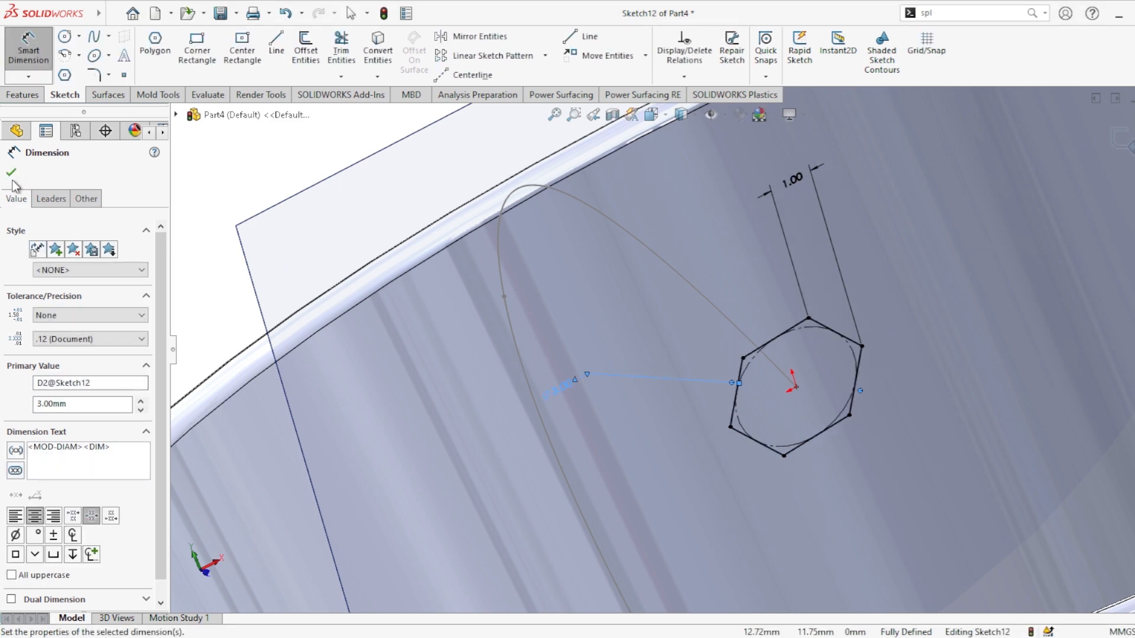
pyautogui.click(10, 172)
# Step: Create a Swept Boss/Base using the hexagon sketch as profile and the handle spline sketch as path
pyautogui.scroll(5, 612, 386)
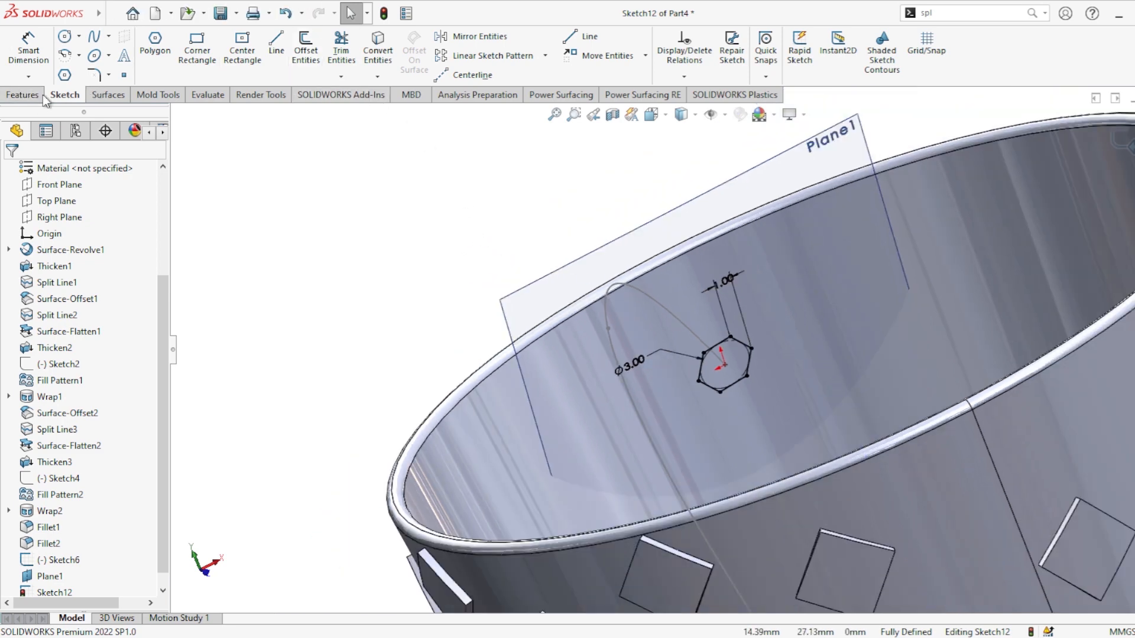
pyautogui.click(26, 96)
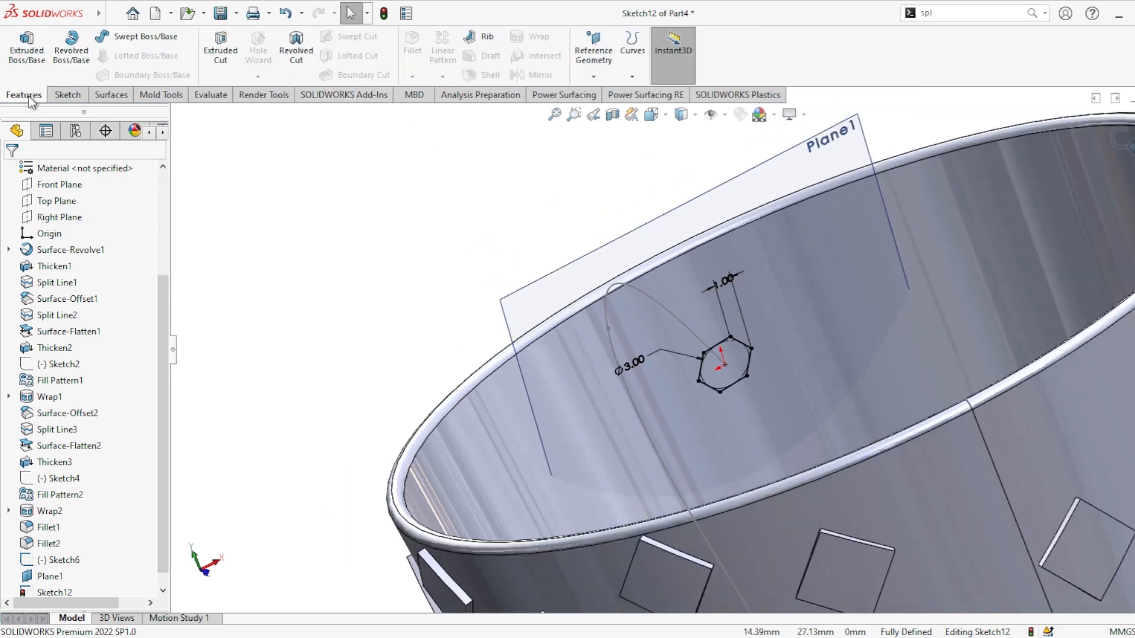
pyautogui.click(154, 39)
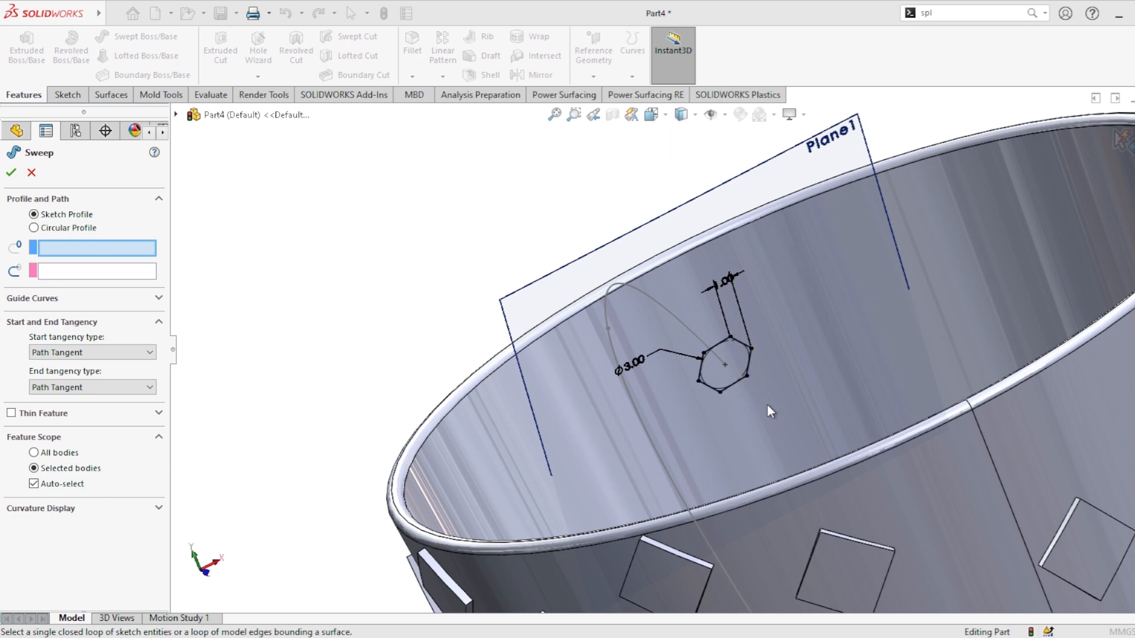
pyautogui.click(739, 341)
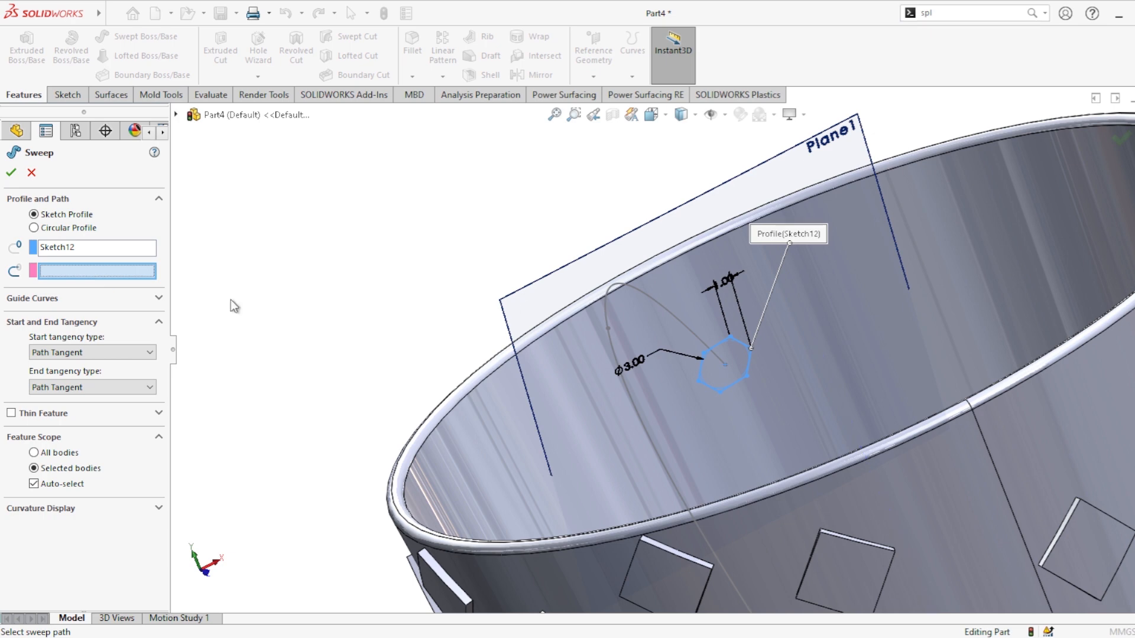
pyautogui.click(652, 304)
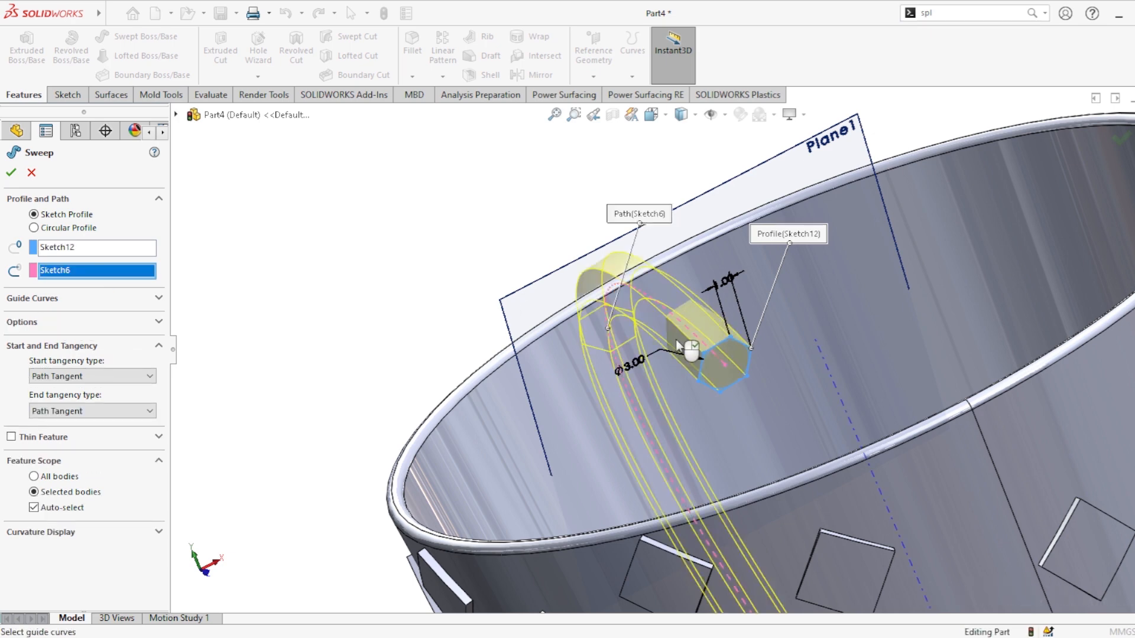
pyautogui.moveTo(686, 343); pyautogui.dragTo(829, 312, button='middle')
pyautogui.scroll(5, 807, 315)
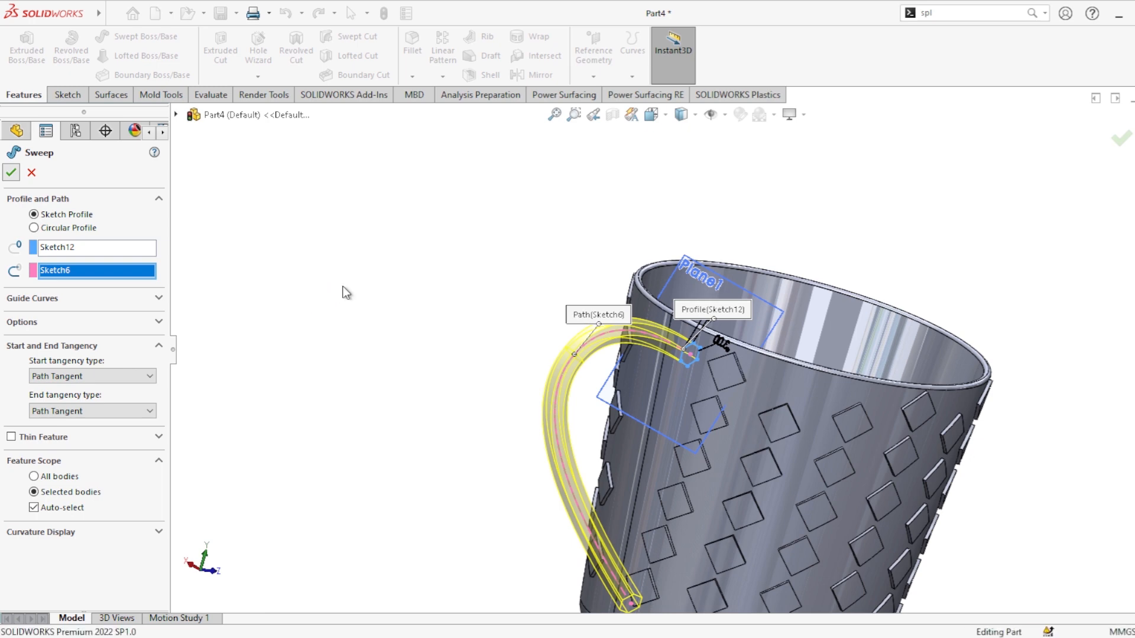
pyautogui.press('Return')
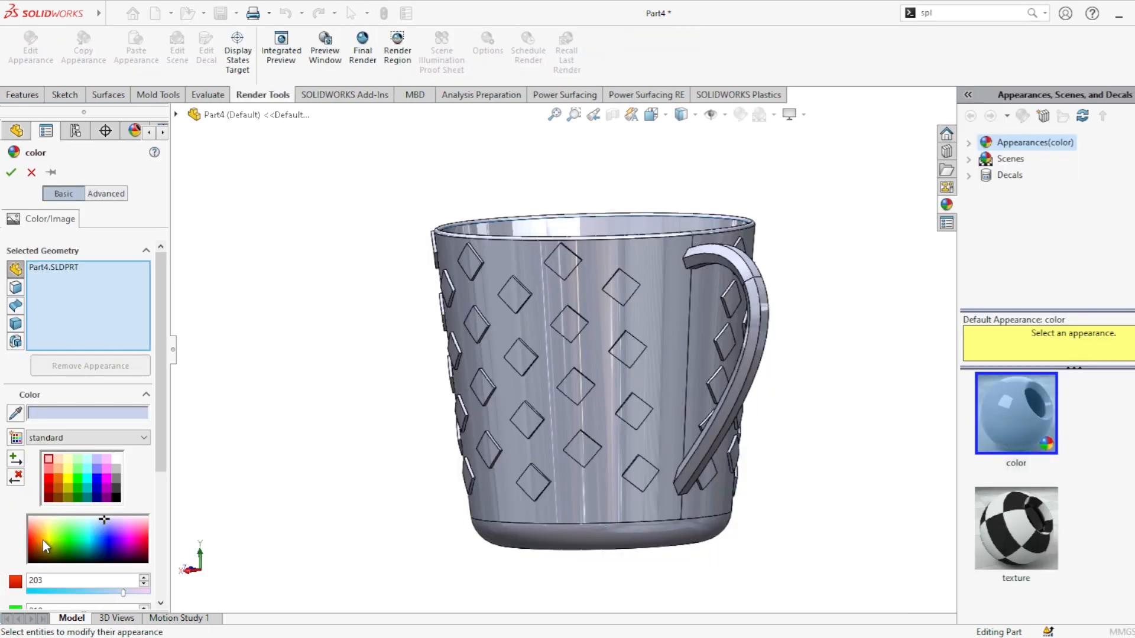
# Step: Set the whole part's appearance color to green
pyautogui.click(42, 541)
pyautogui.click(58, 538)
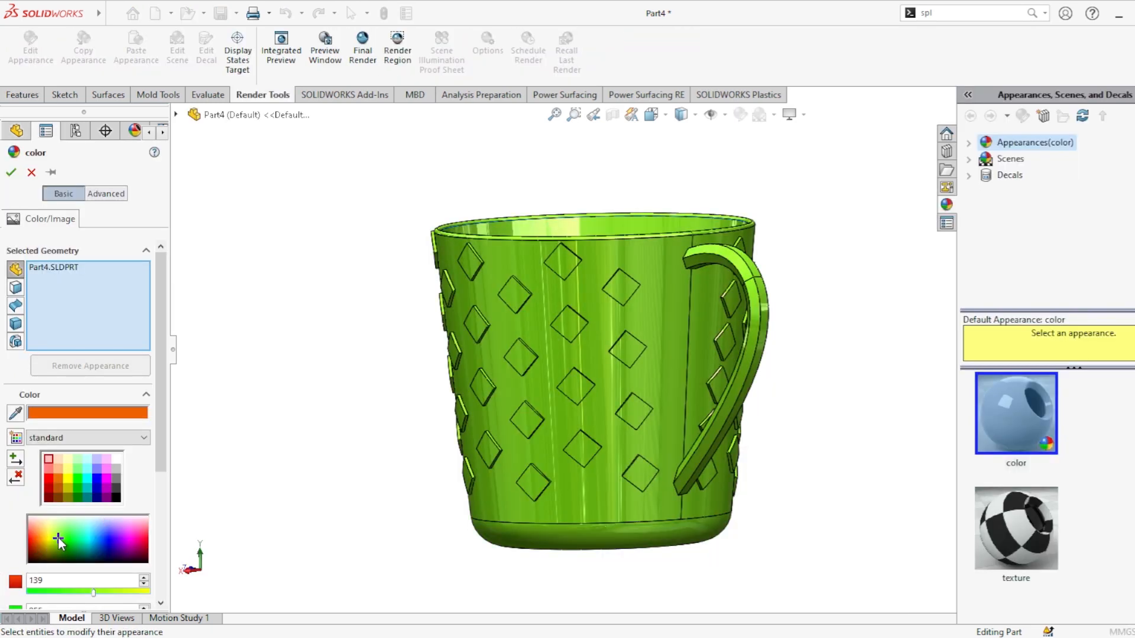
pyautogui.click(62, 541)
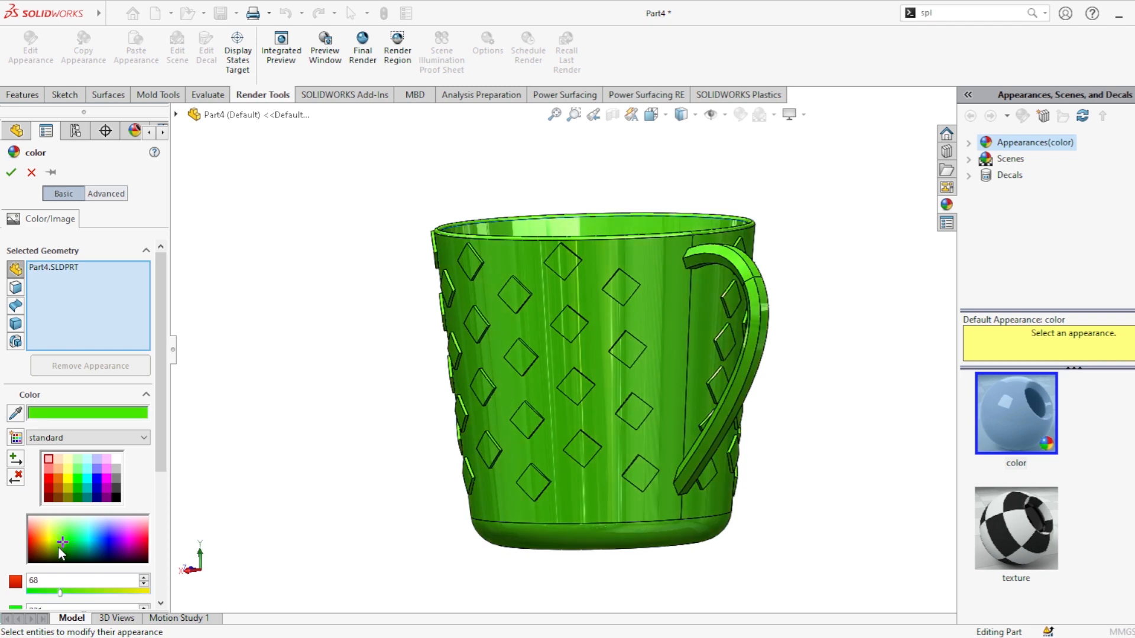
pyautogui.click(10, 174)
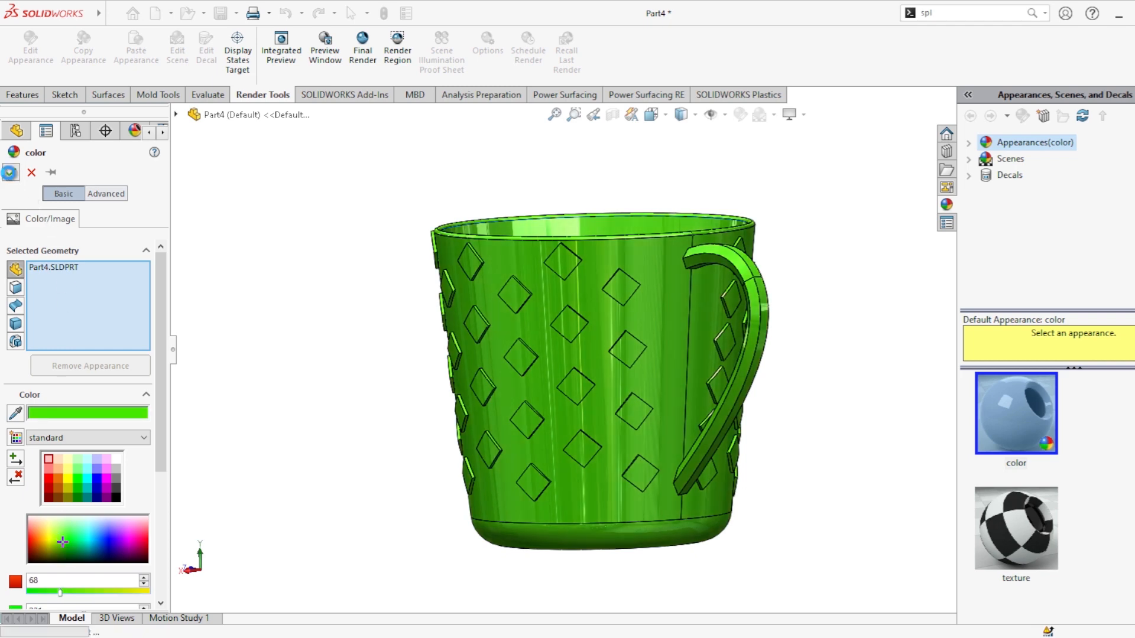
# Step: Rotate the view to inspect the finished mug from several angles
pyautogui.click(696, 119)
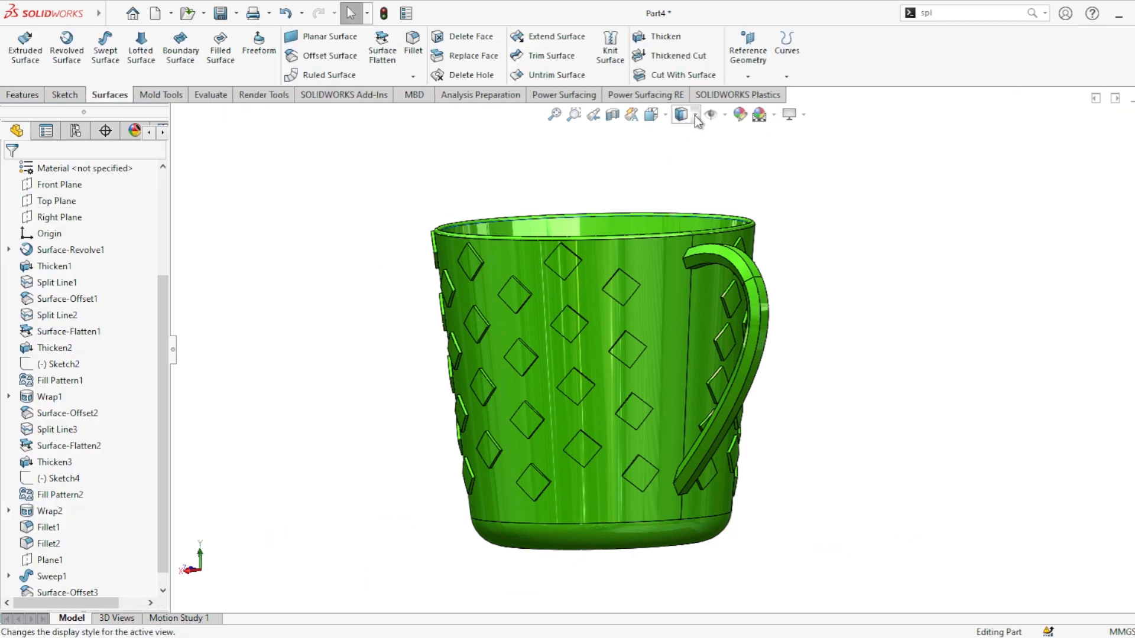
pyautogui.click(682, 152)
pyautogui.moveTo(813, 301); pyautogui.dragTo(1011, 385, button='middle')
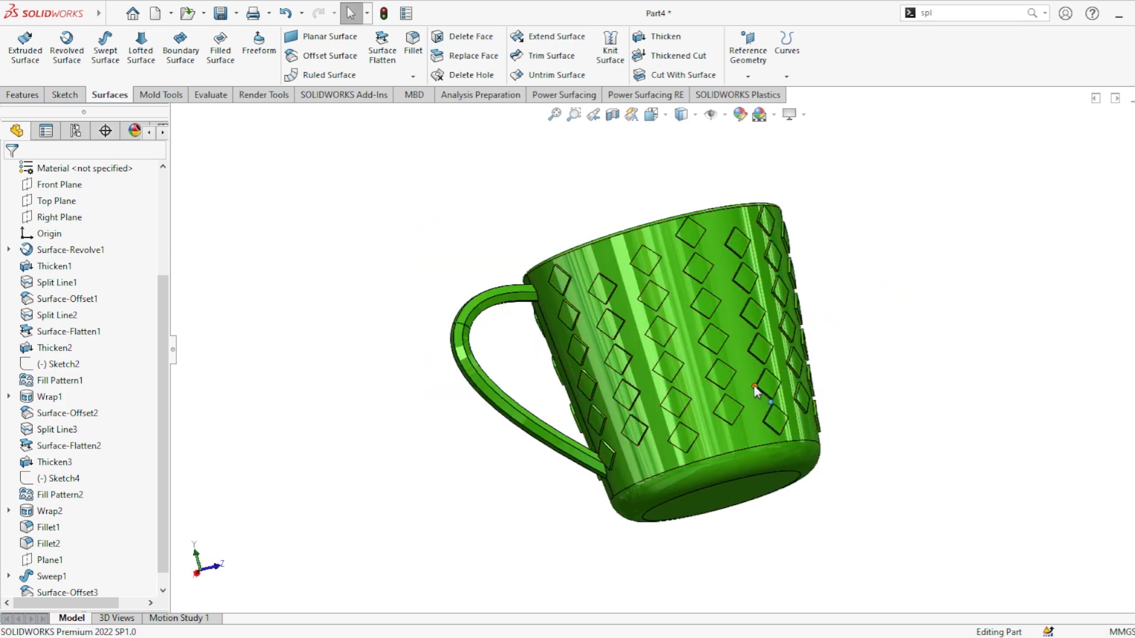
pyautogui.scroll(-2, 755, 384)
pyautogui.moveTo(738, 372); pyautogui.dragTo(684, 380, button='middle')
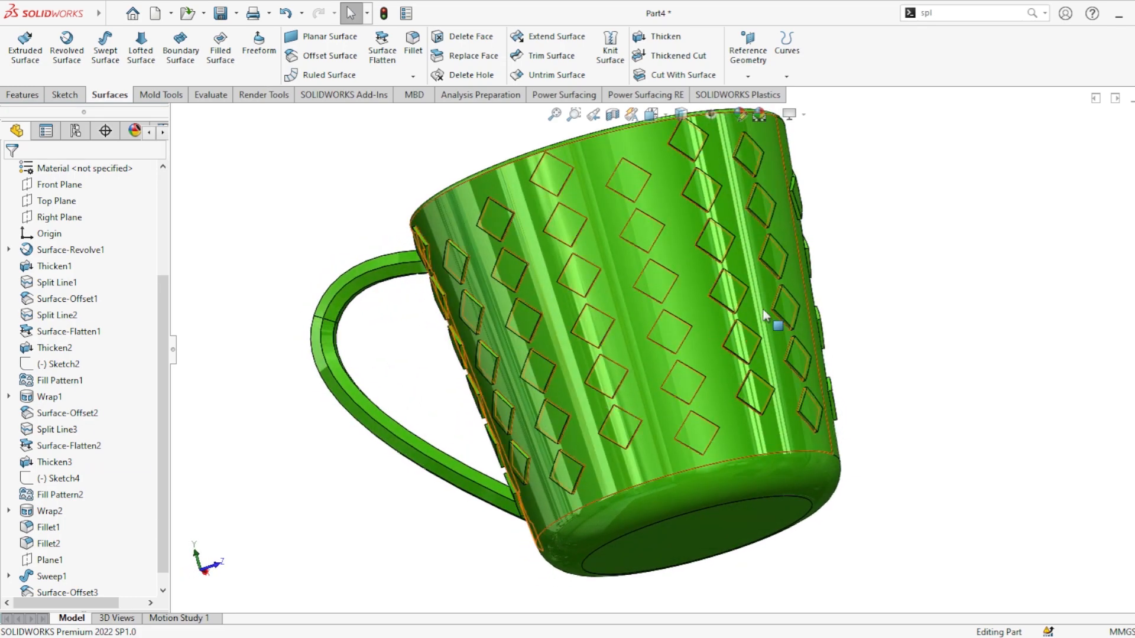
pyautogui.moveTo(766, 316); pyautogui.dragTo(810, 356, button='middle')
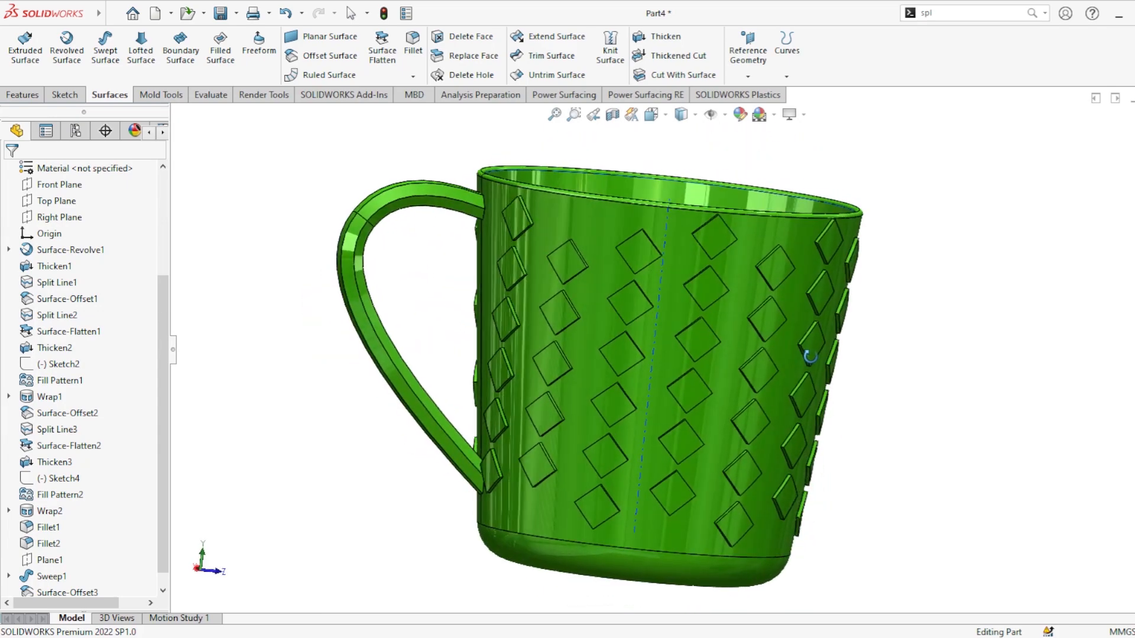